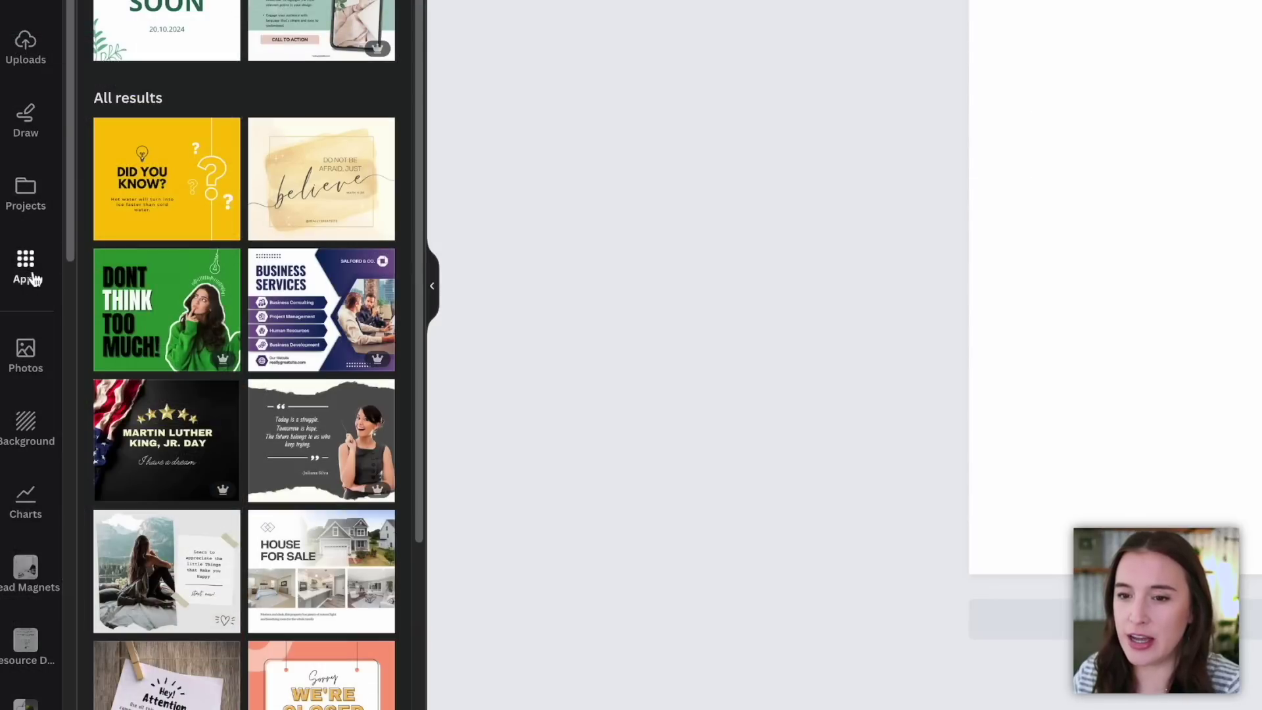
Search the Canva apps for "typegradient" and open the TypeGradient app.
left_click(29, 276)
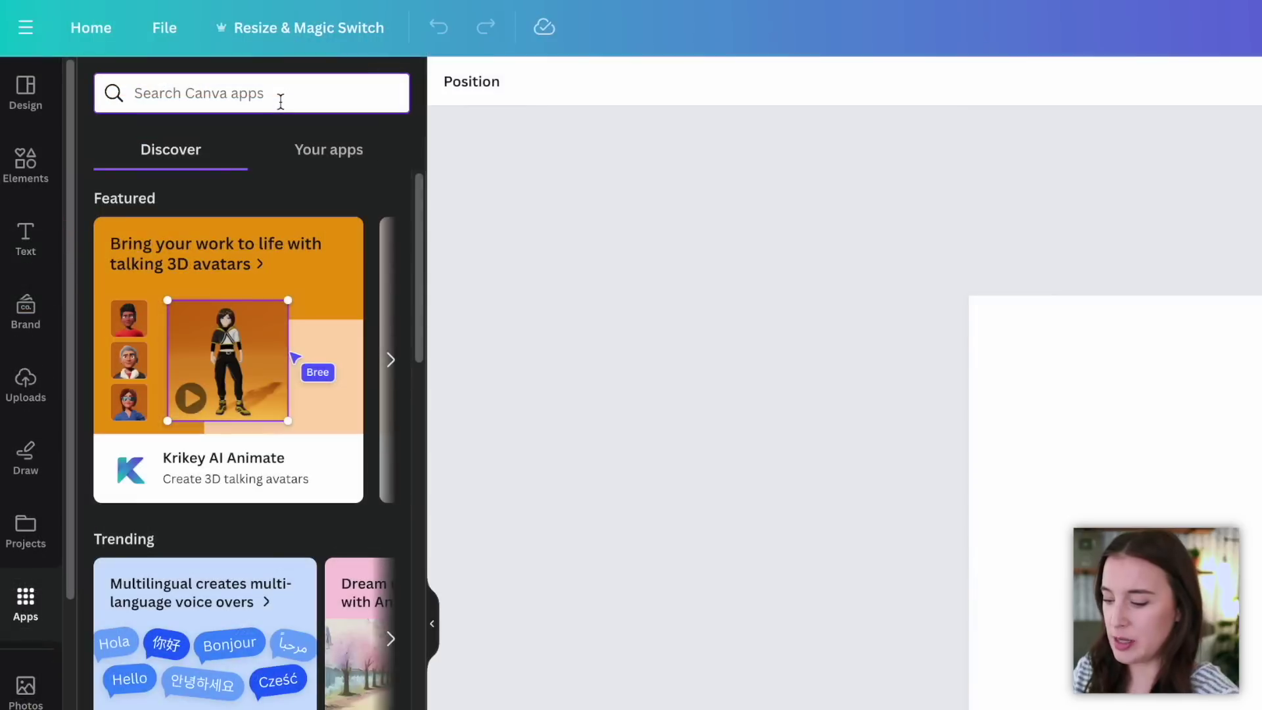
type("typegradient")
key("Return")
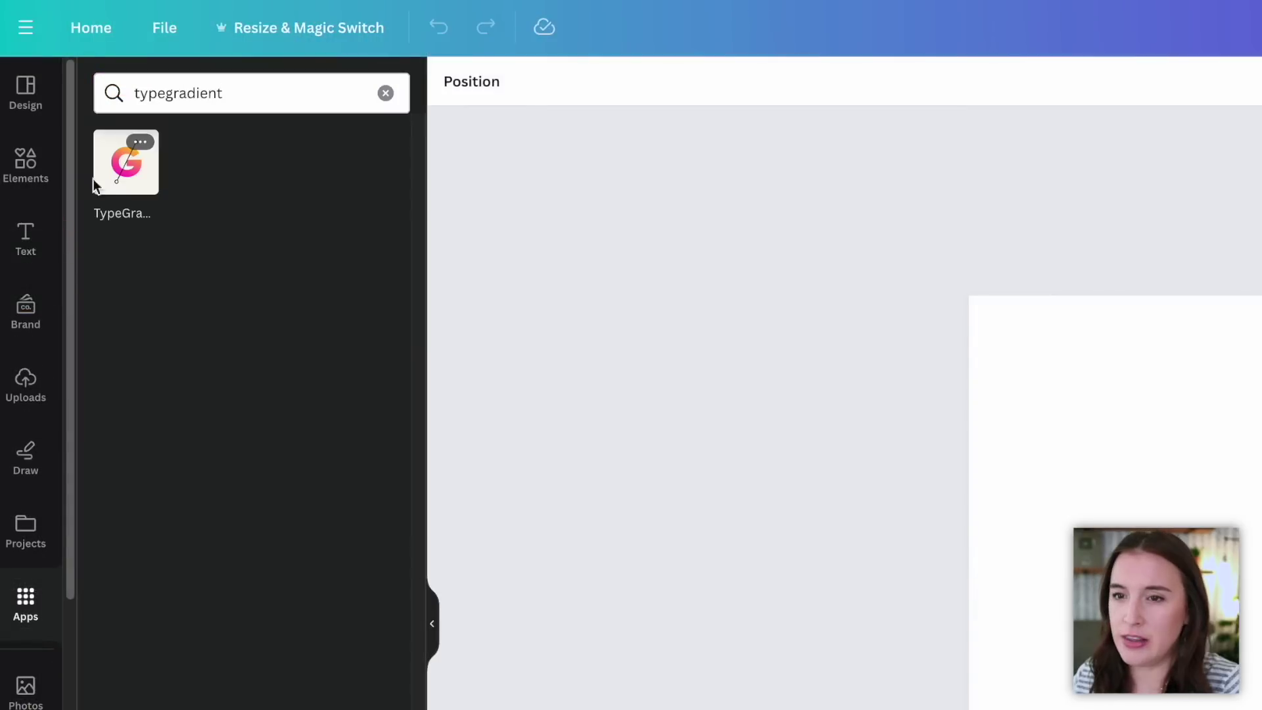
left_click(146, 173)
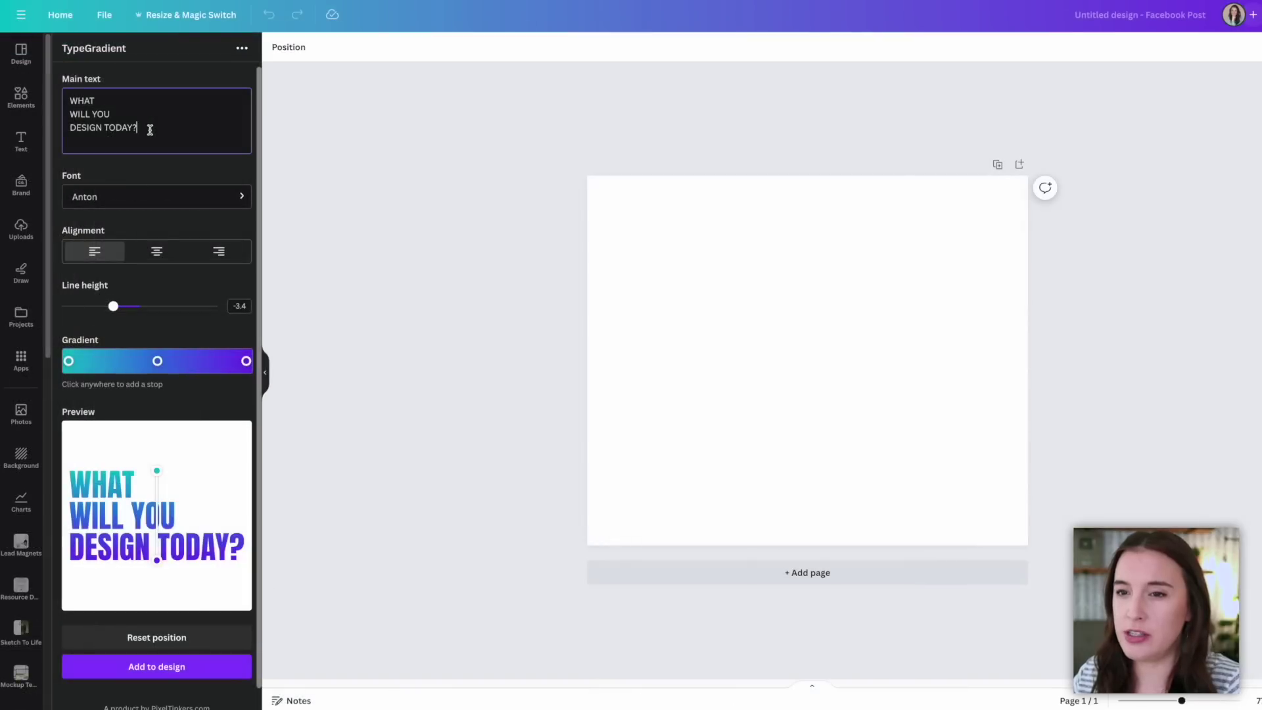
Replace the sample main text with "Question and Answer".
left_click_drag(238, 211, 101, 168)
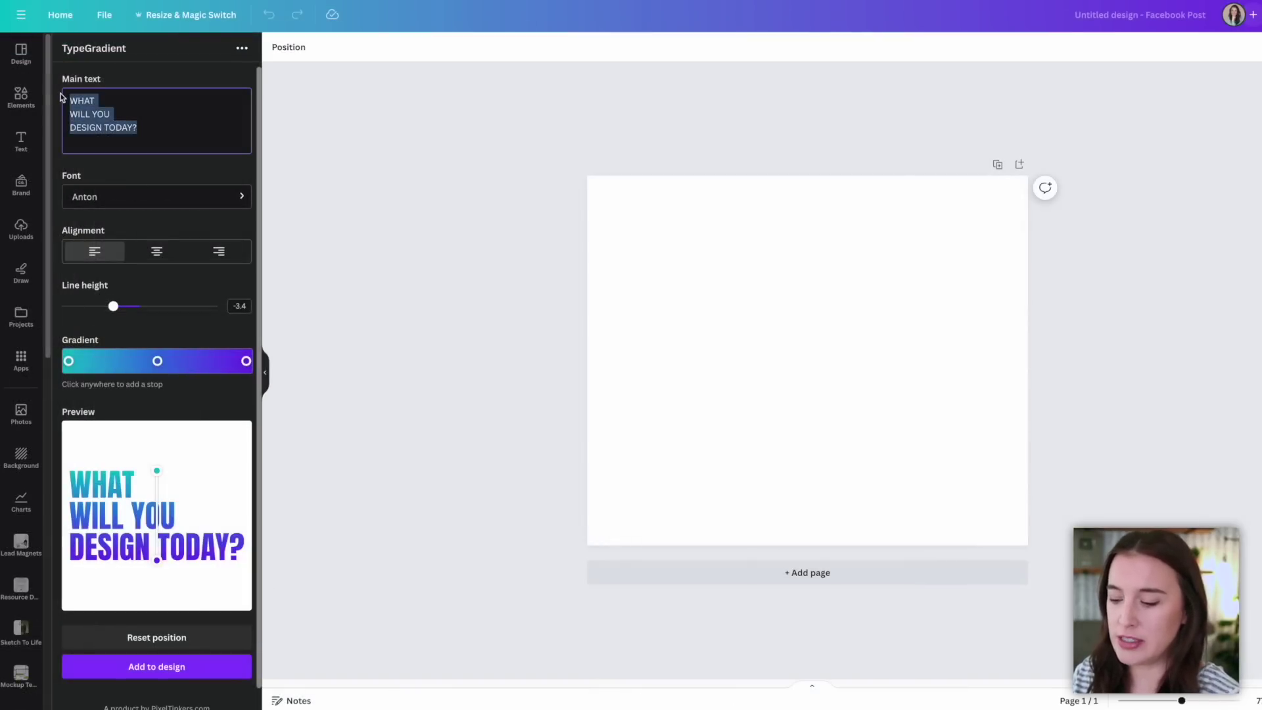
type("Question and Ans")
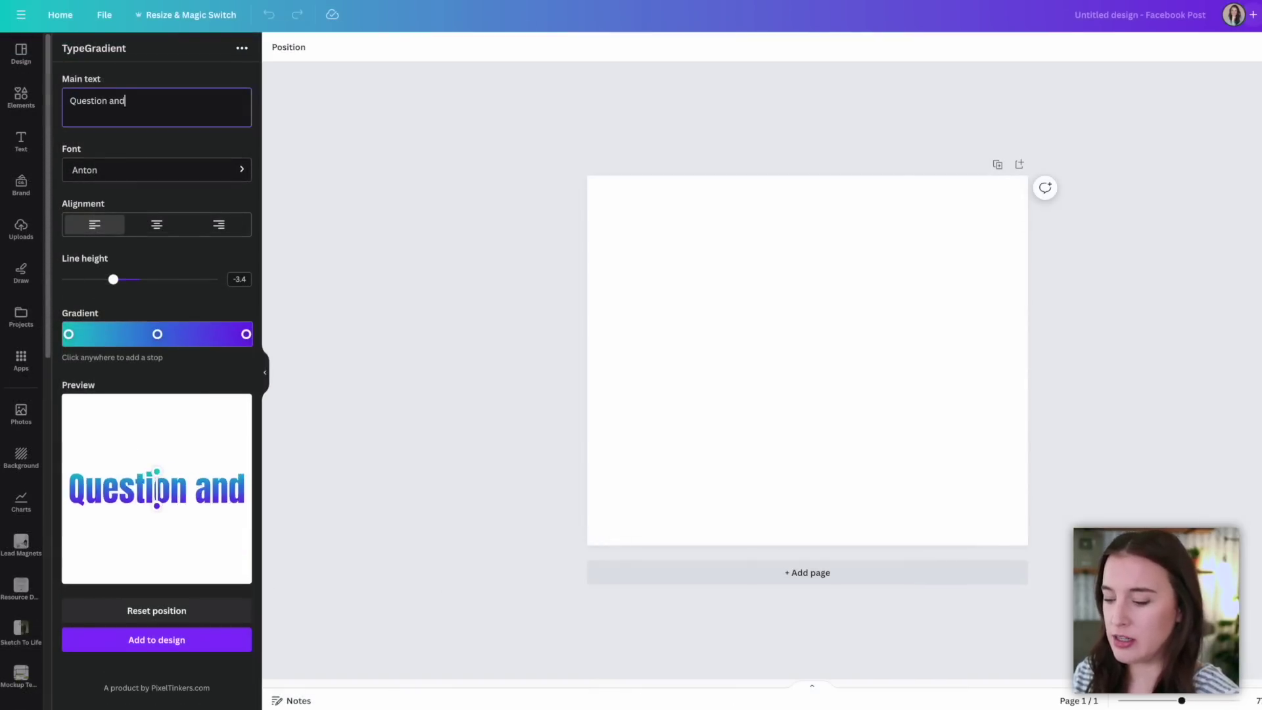
type("wer")
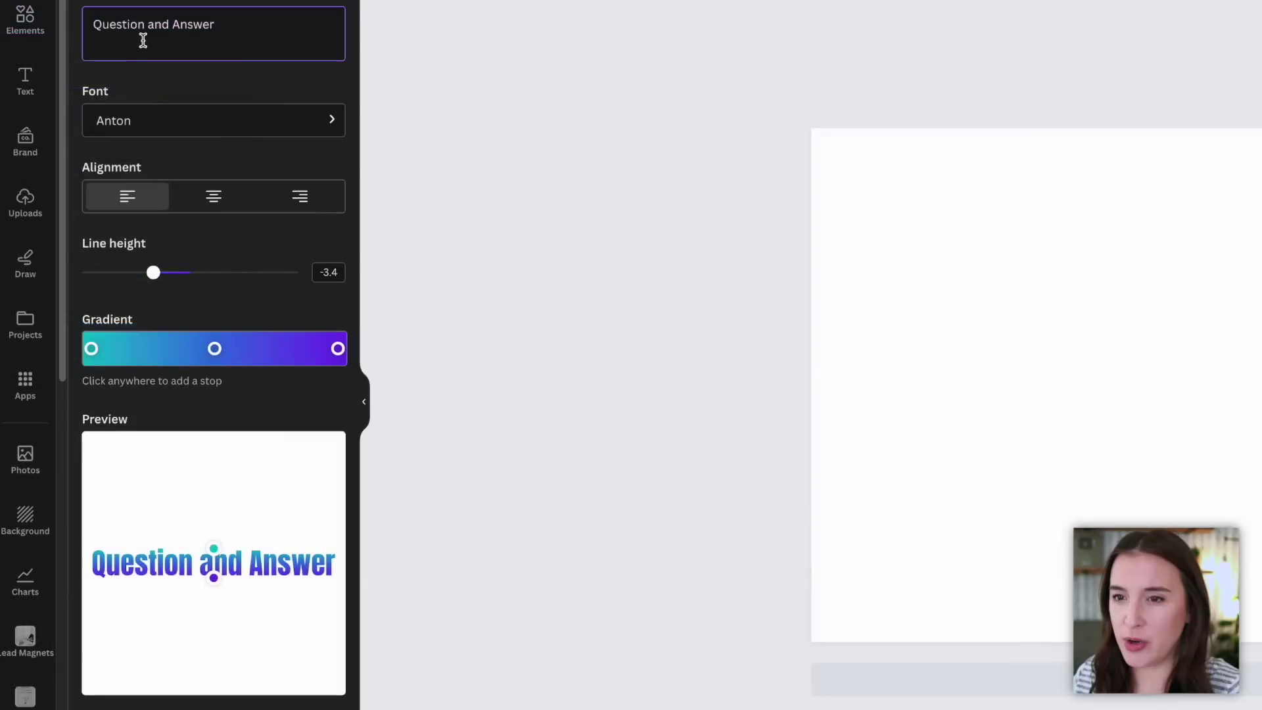
Browse the font list and set the gradient text's font to Ambery Garden.
left_click(109, 132)
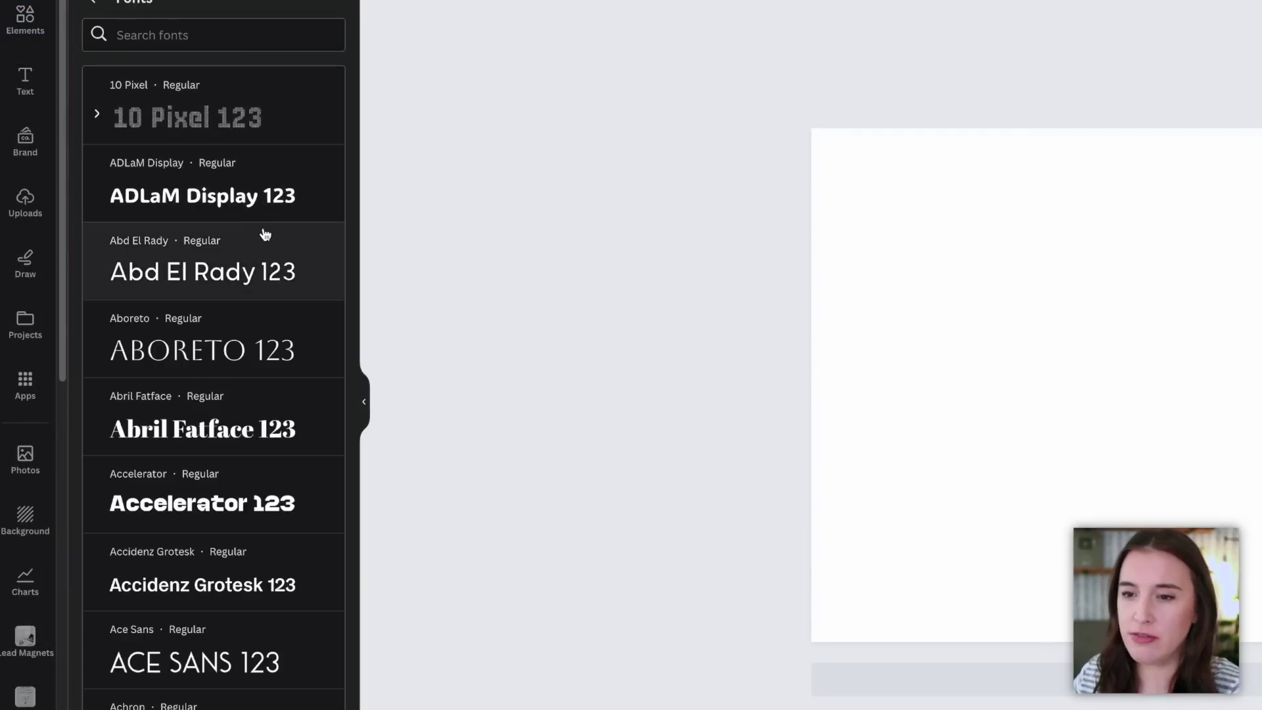
scroll(266, 239, "down", 2)
left_click(282, 299)
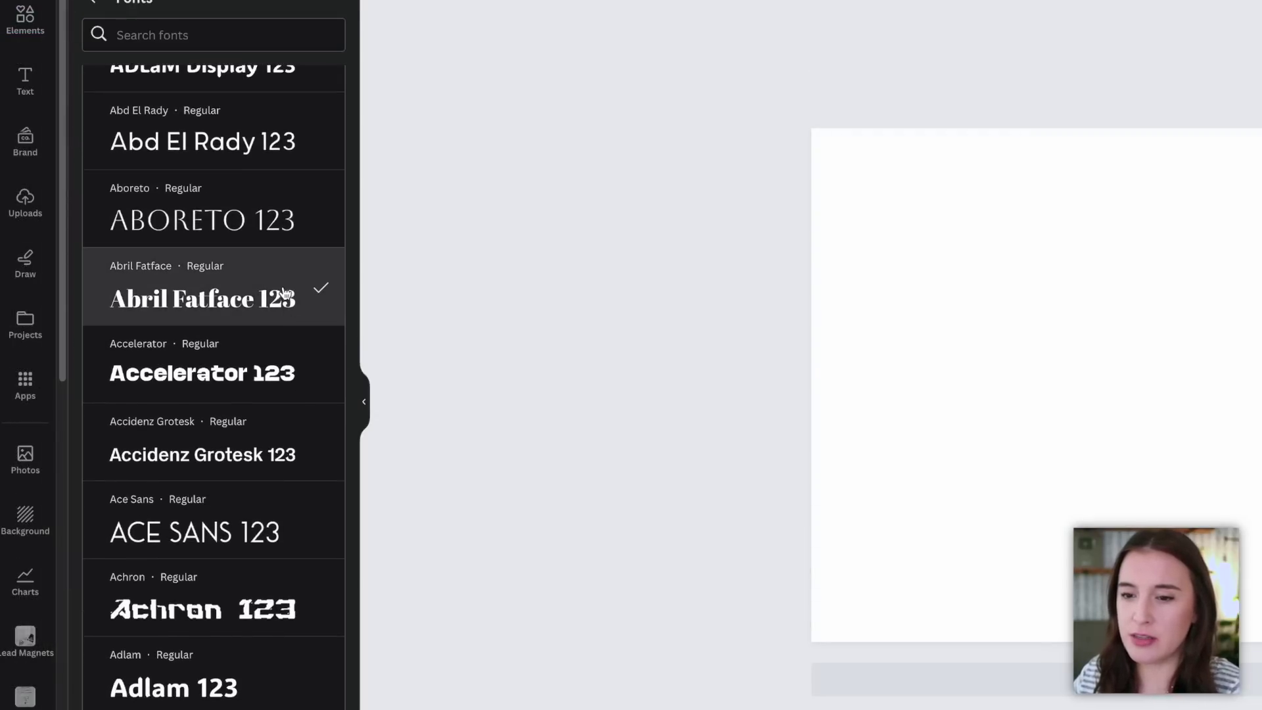
scroll(269, 297, "down", 15)
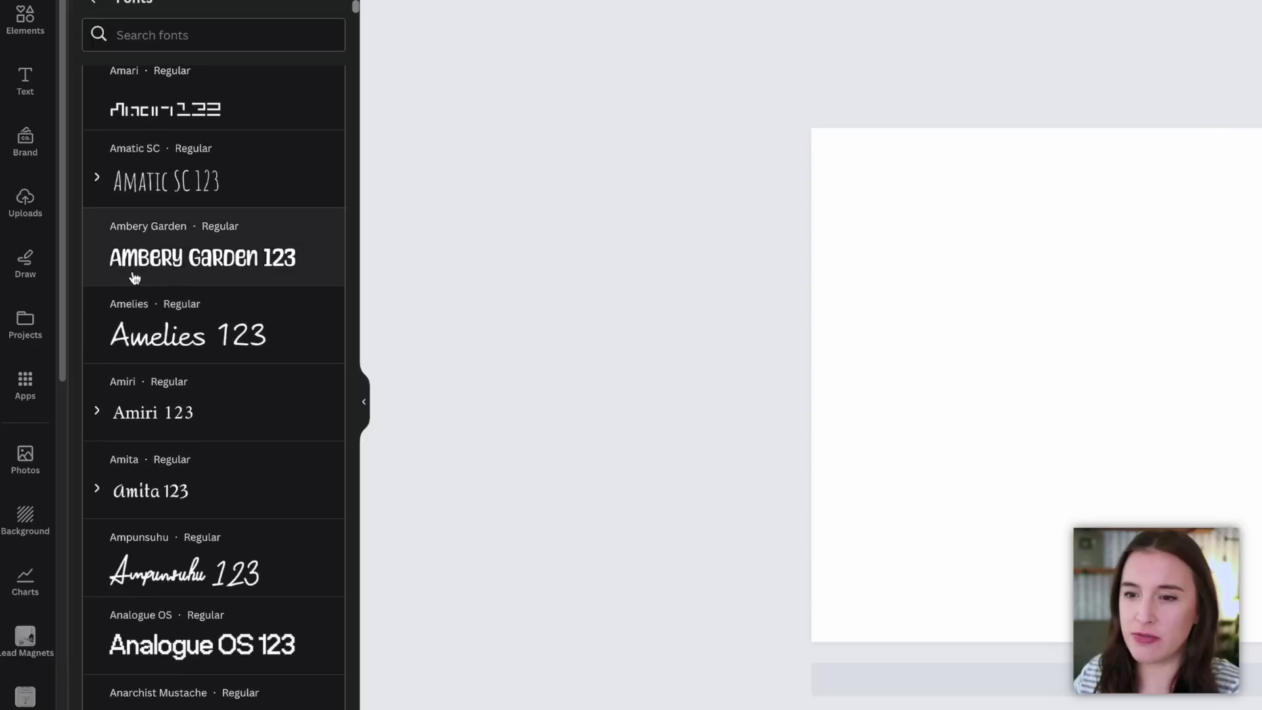
left_click(257, 276)
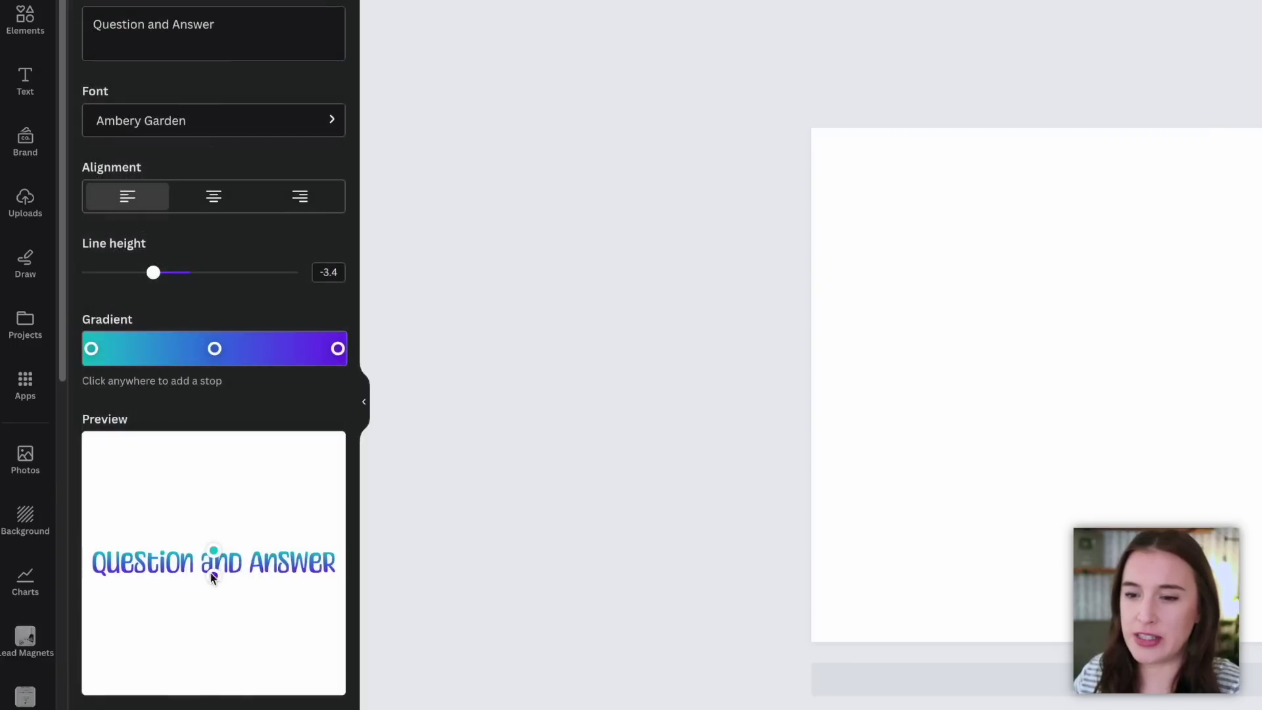
Try centre and right alignment on the single-line text and return it to left alignment.
left_click(121, 211)
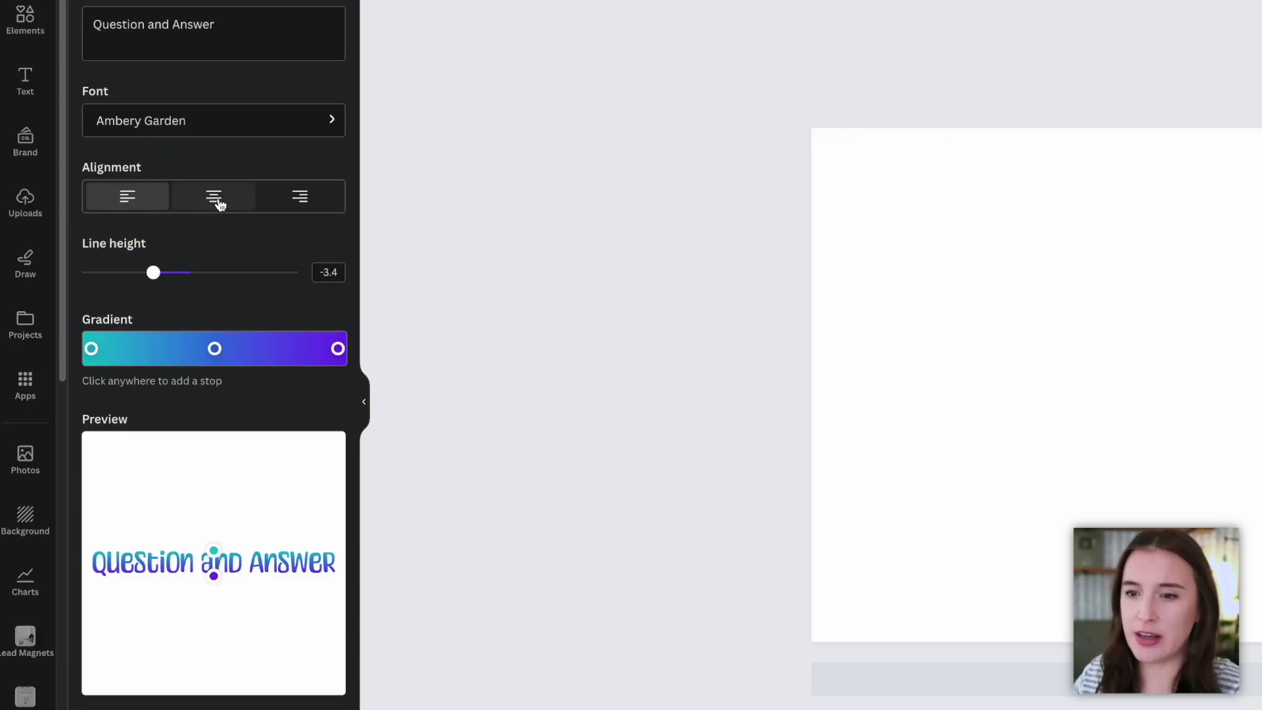
left_click(219, 202)
left_click(303, 202)
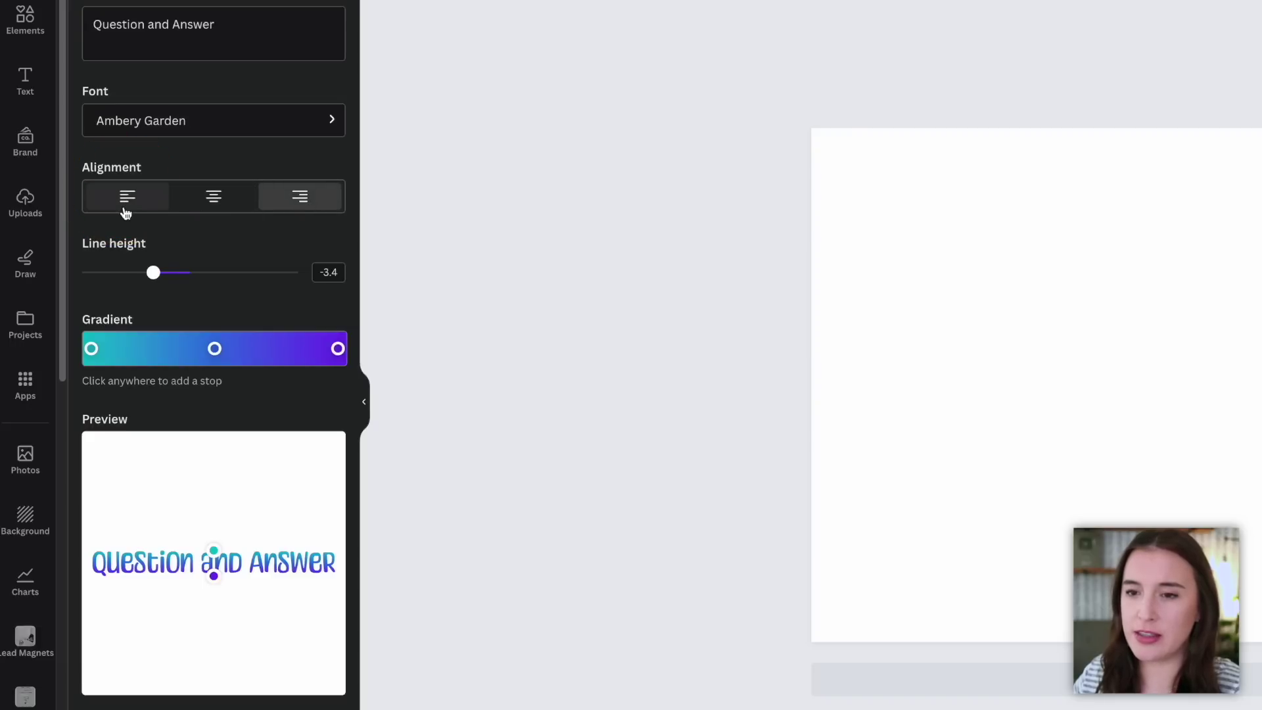
left_click(126, 212)
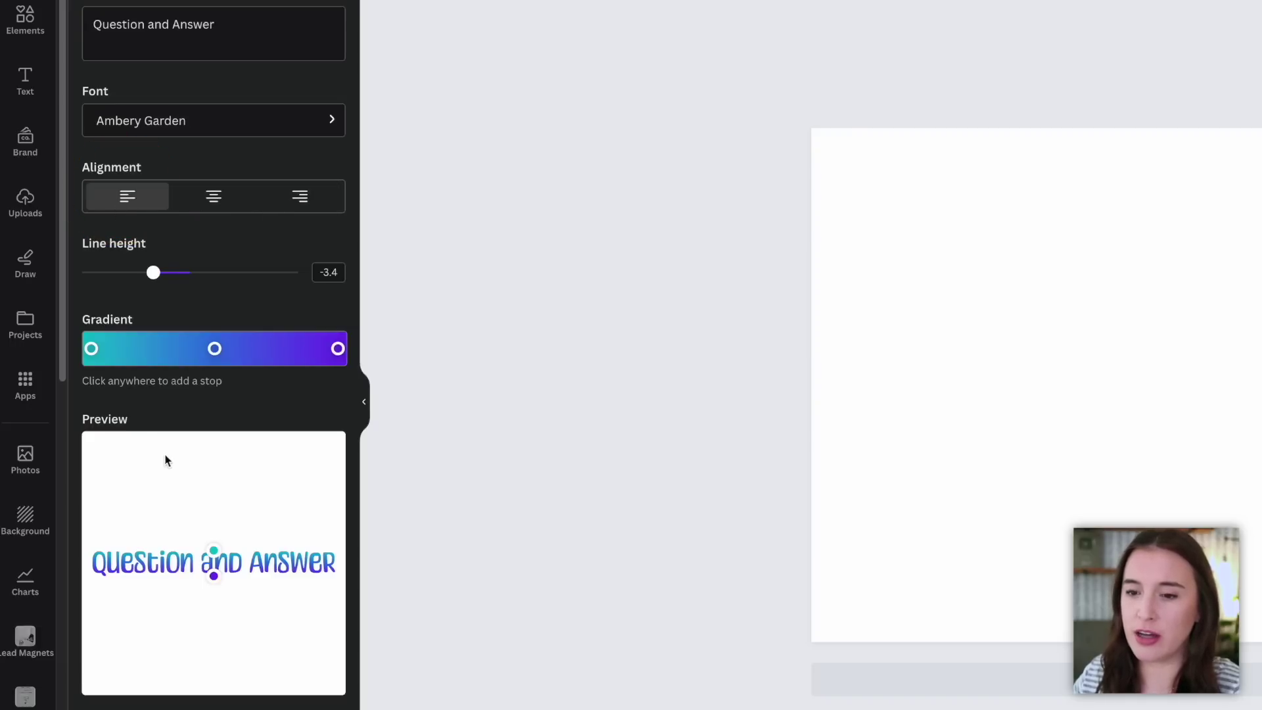
Break the main text into three lines reading "Question", "and" and "Answer".
left_click(150, 27)
key("Return")
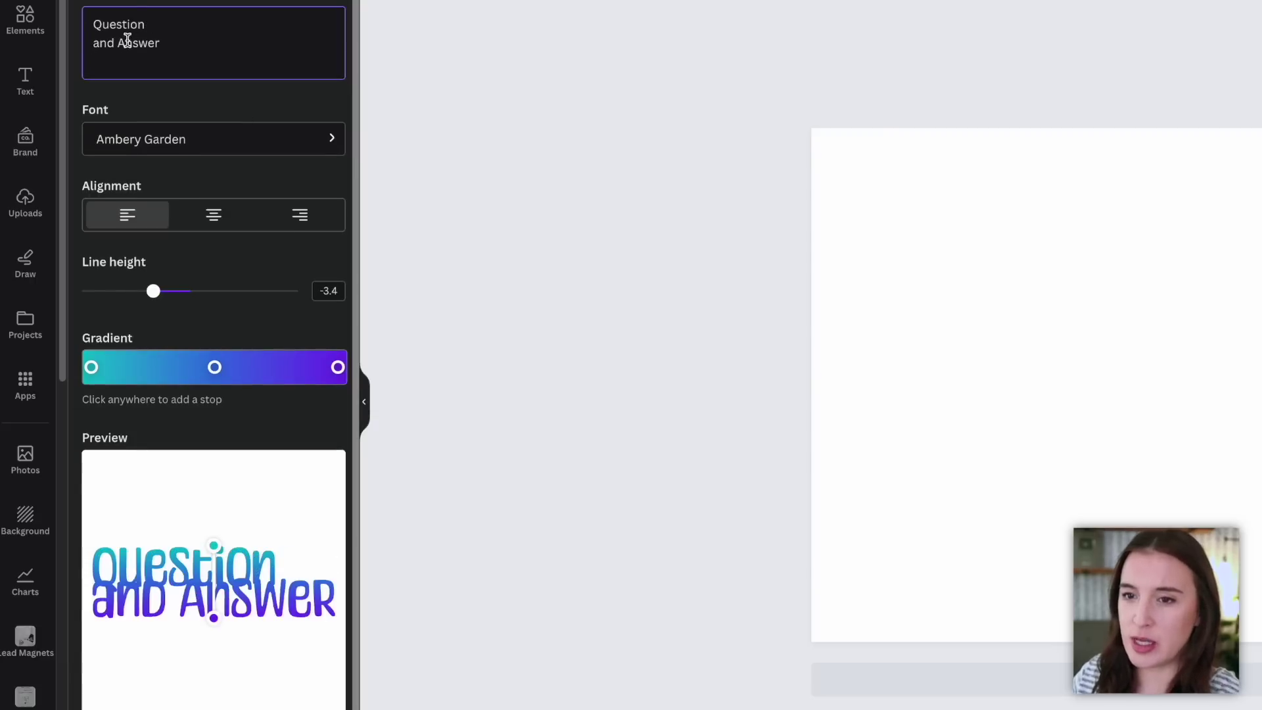
left_click(115, 42)
key("BackSpace")
key("Return")
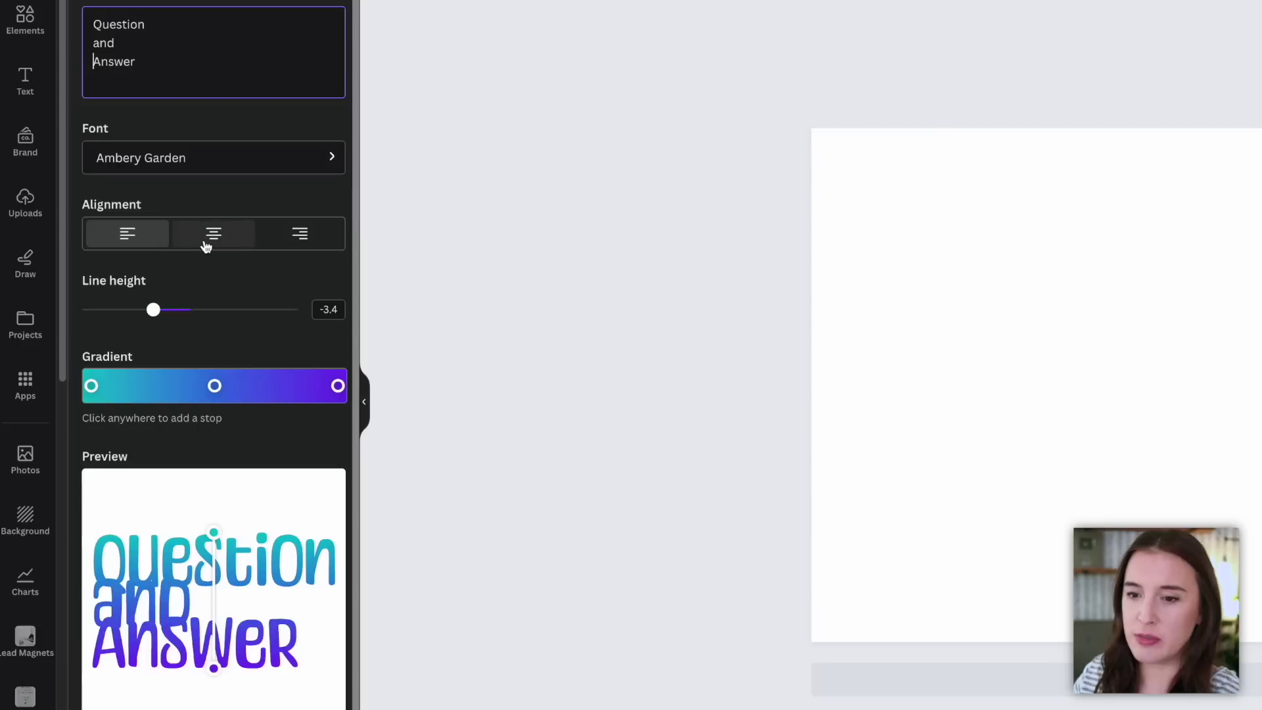
Centre-align the three-line text and set its line height to 0.9.
left_click(205, 243)
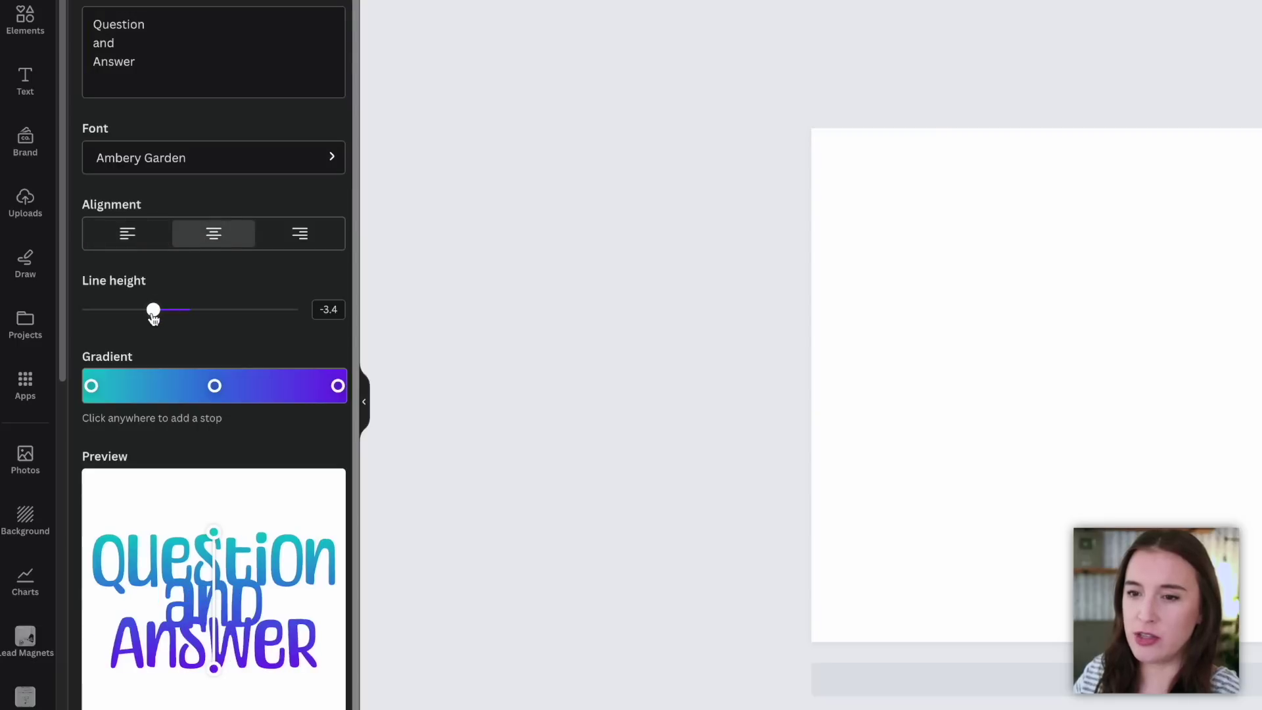
left_click_drag(153, 310, 202, 316)
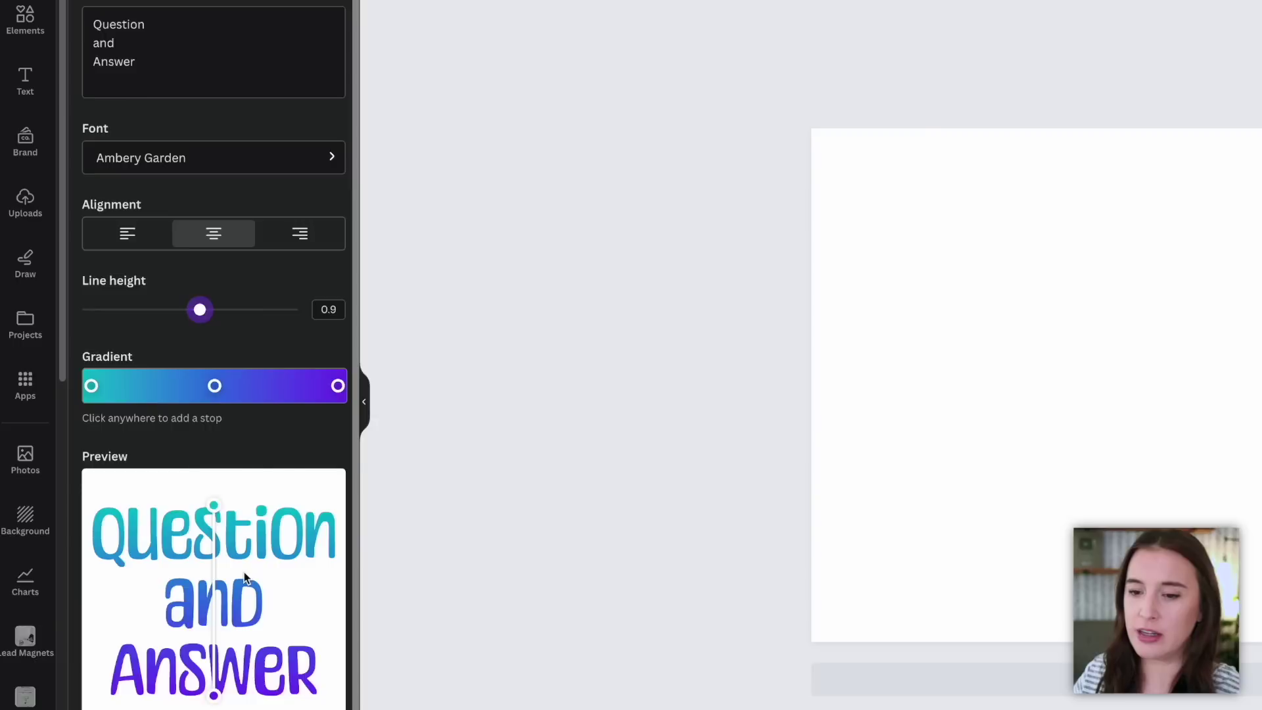
Set the colour of the first gradient stop to #cd7e59.
scroll(245, 579, "down", 3)
left_click(92, 200)
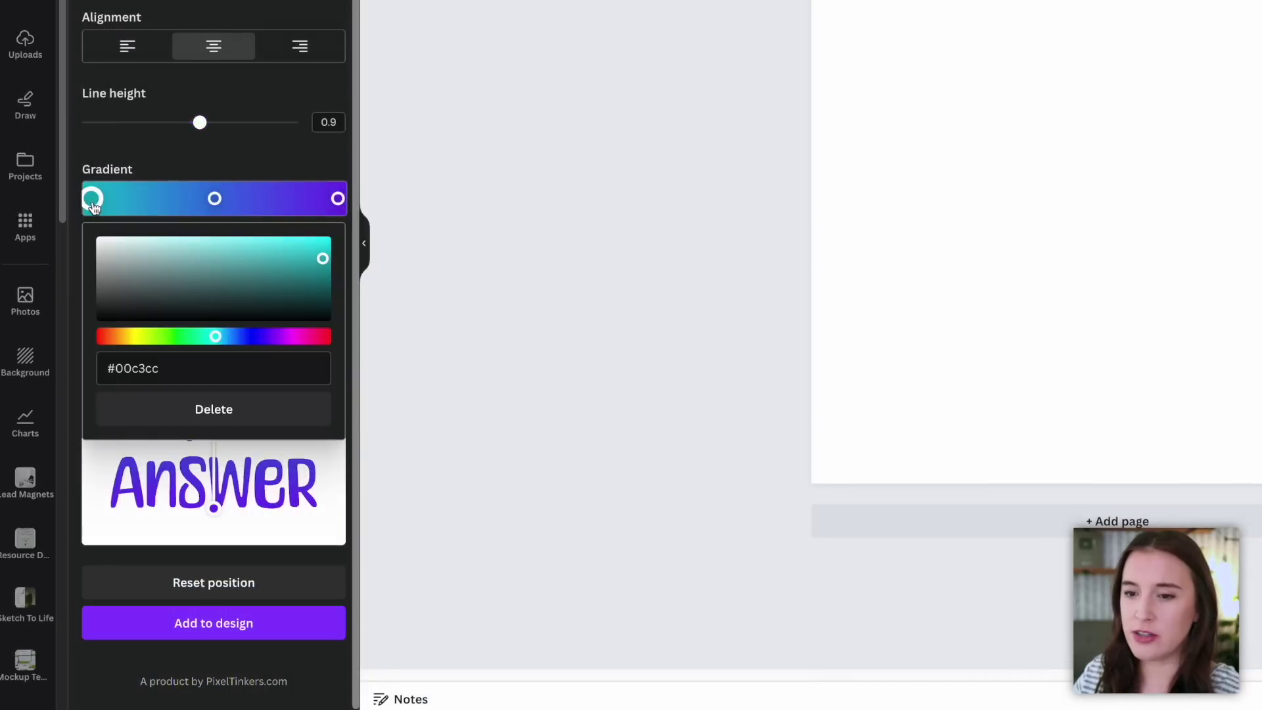
left_click(238, 257)
left_click(197, 285)
left_click(254, 286)
left_click(172, 370)
left_click_drag(169, 370, 107, 370)
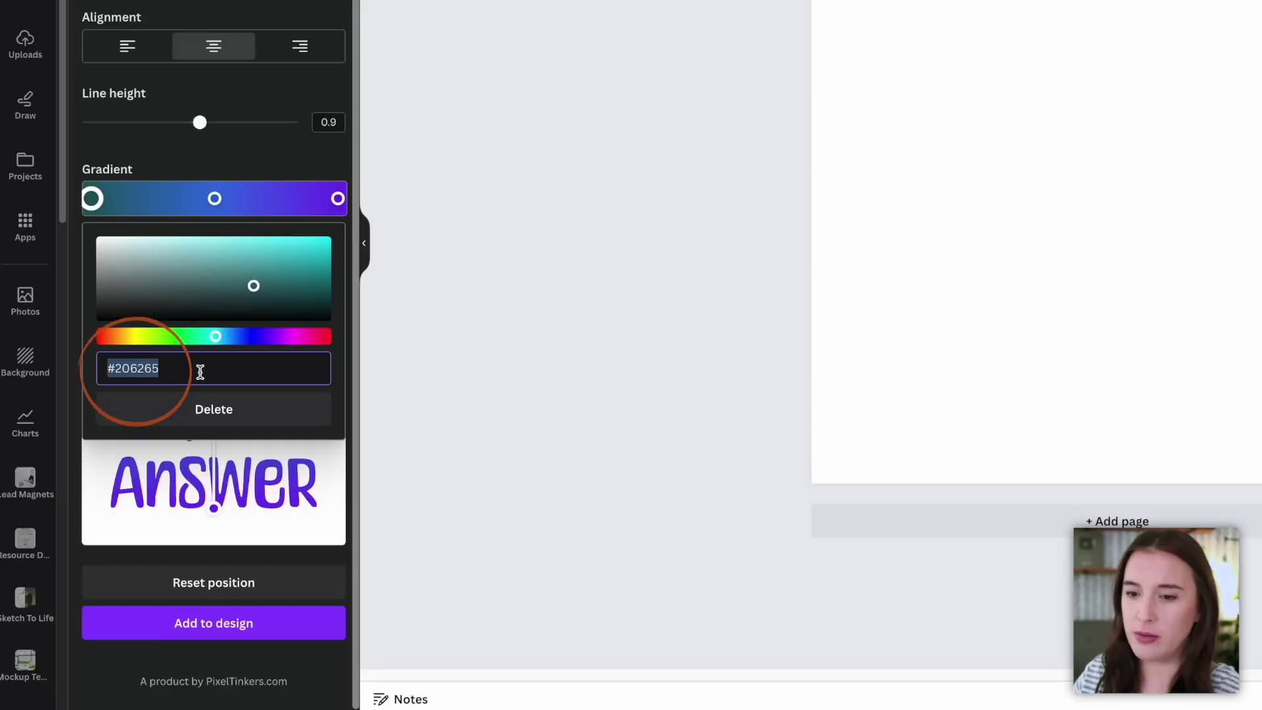
type("#cd7e59")
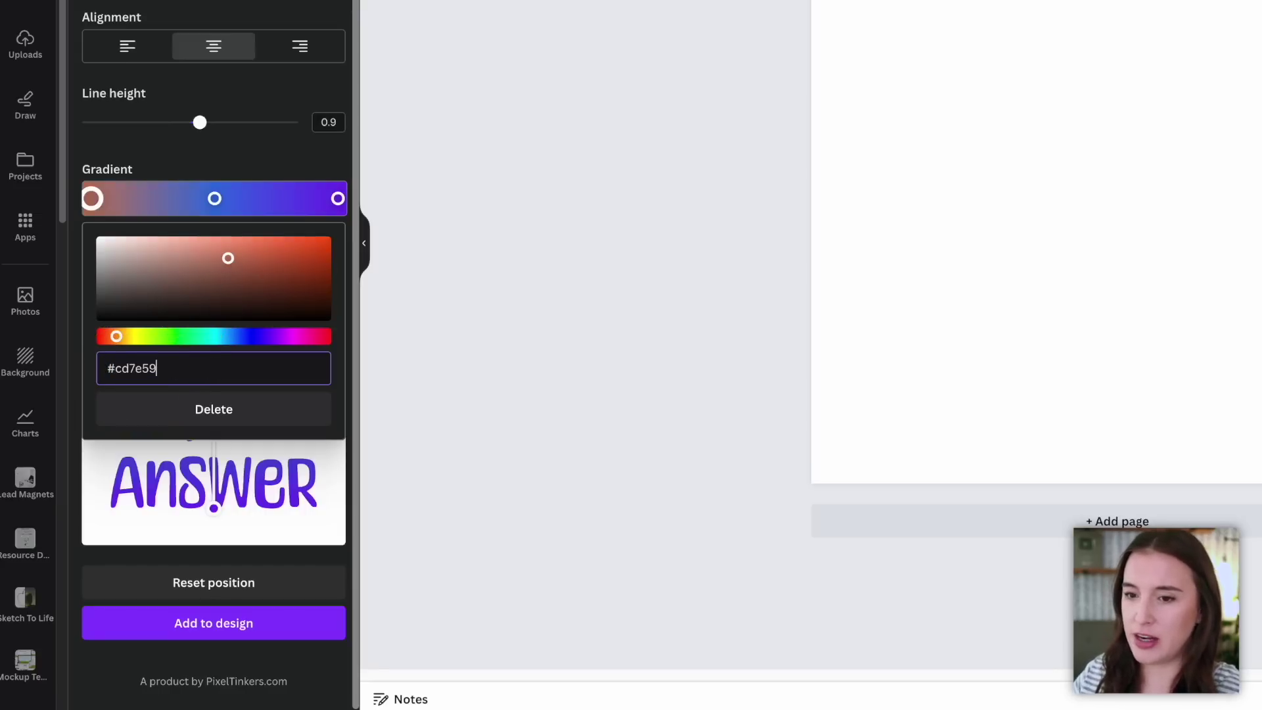
left_click(259, 172)
Recolour the middle gradient stop to a pinkish red and the last stop to light grey.
left_click(215, 199)
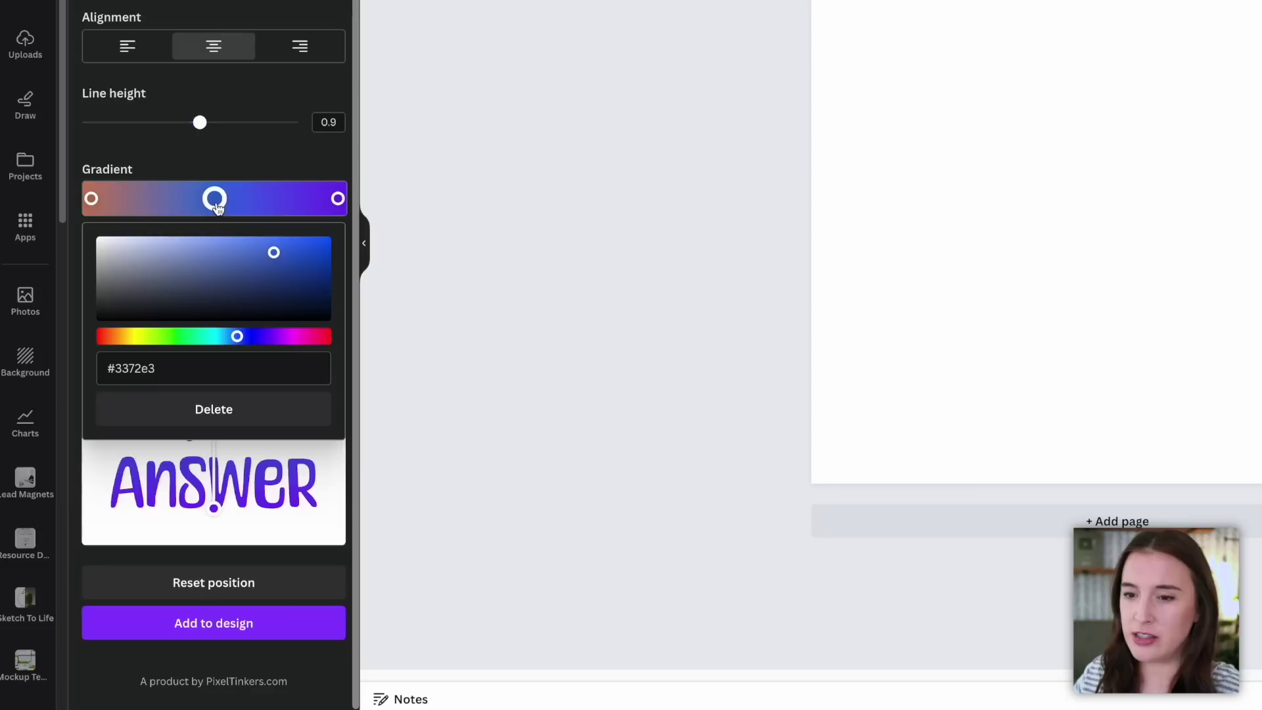
left_click(104, 336)
left_click(210, 271)
left_click(212, 252)
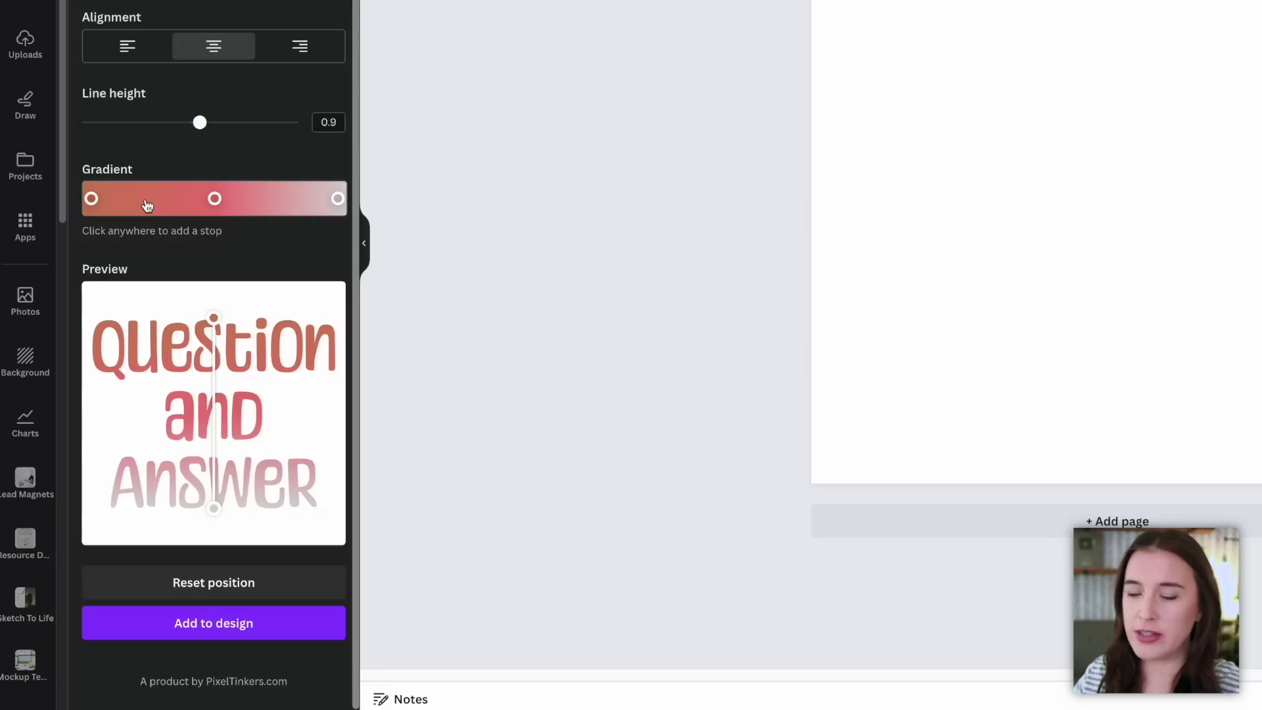
Add one gradient stop on each side of the middle stop, and delete an extra stop added near the end.
left_click(146, 200)
left_click(277, 198)
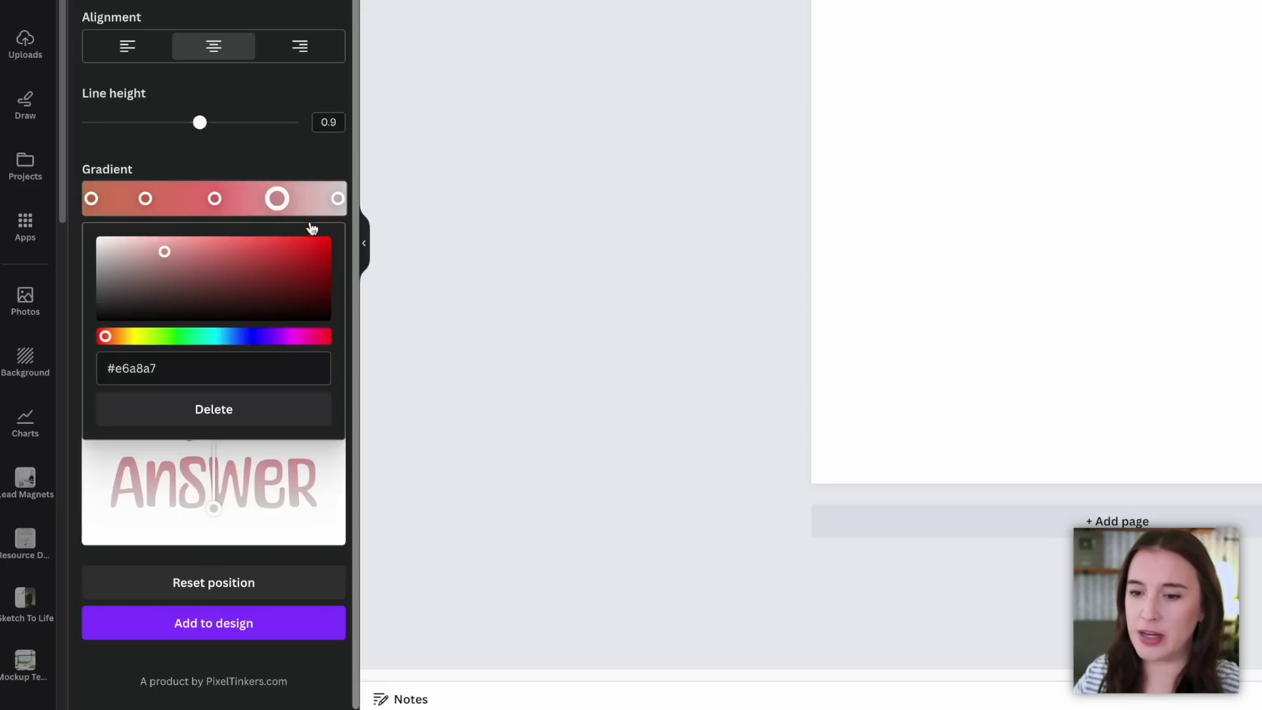
left_click(322, 198)
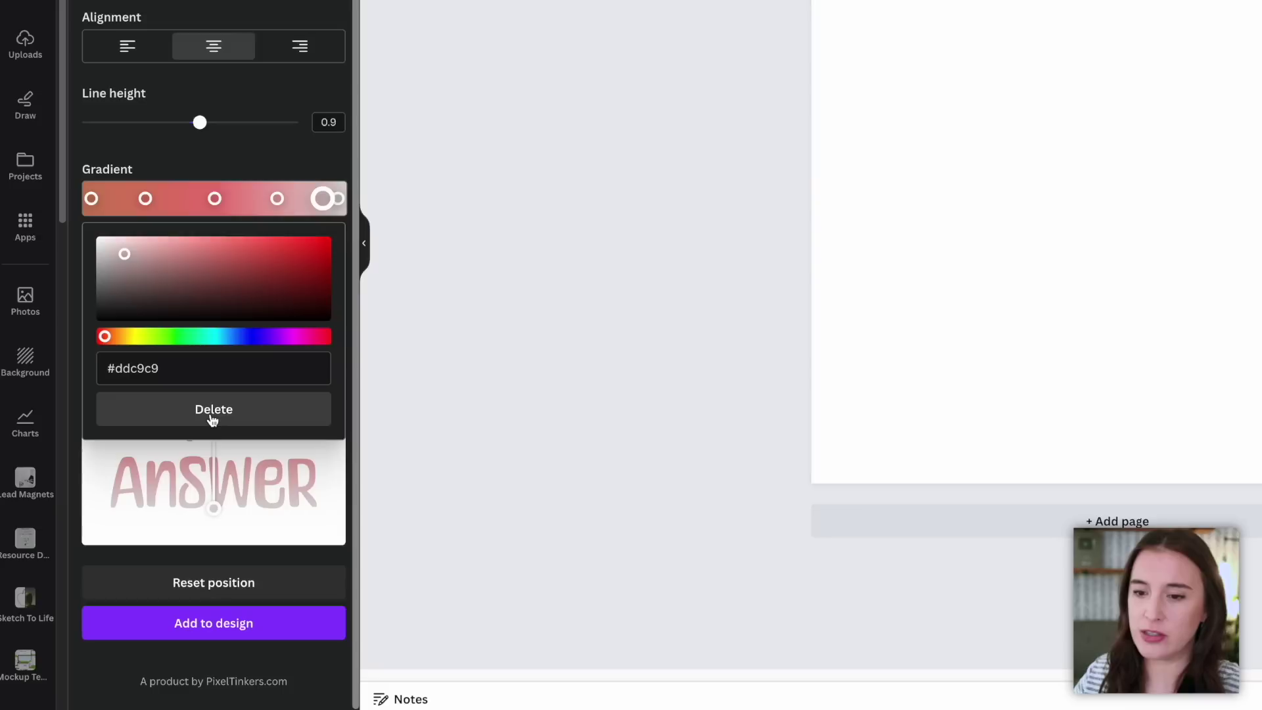
left_click(211, 417)
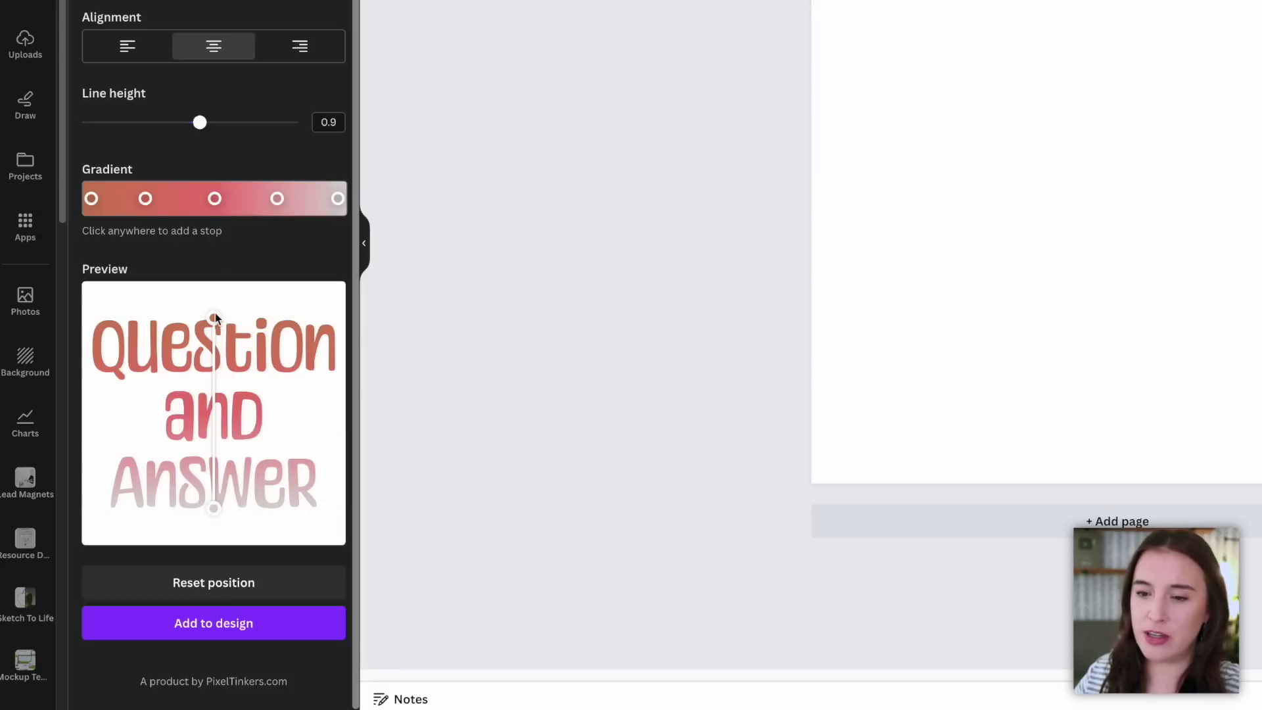
Tilt the gradient direction slightly off vertical in the preview and add the gradient text to the design.
left_click_drag(214, 320, 132, 297)
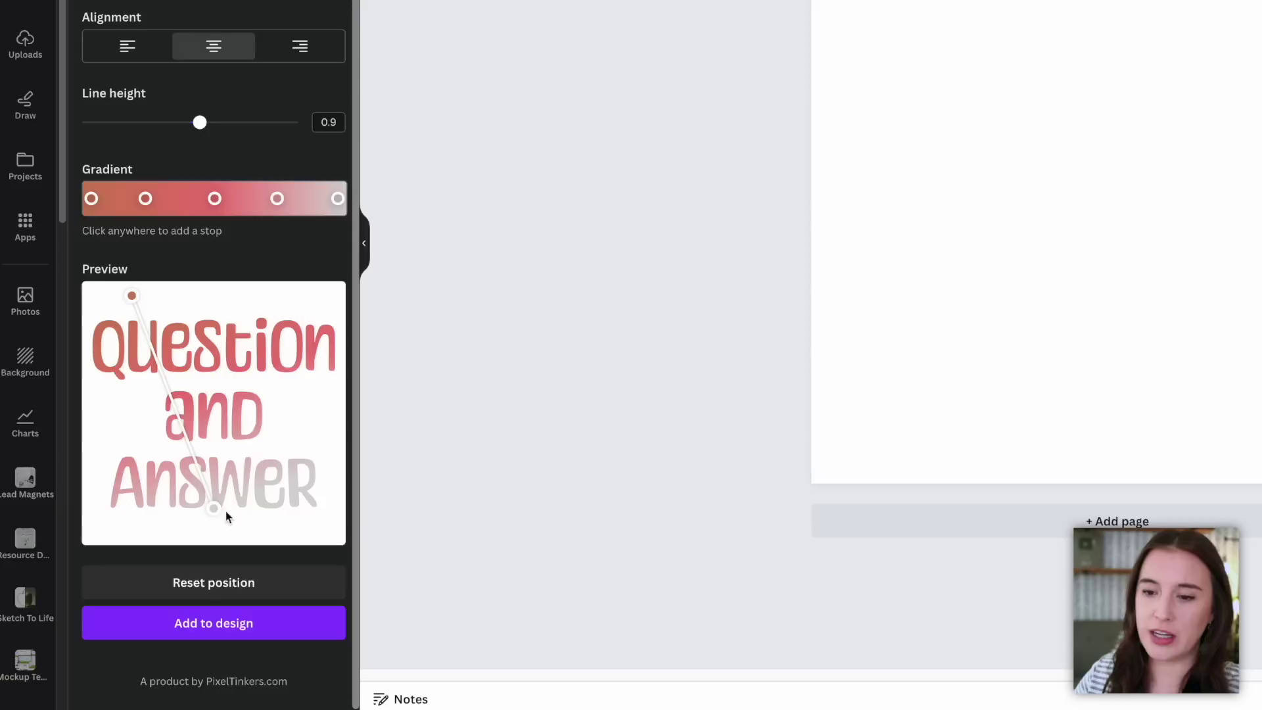
mouse_move(216, 517)
left_mouse_down()
mouse_move(287, 369)
mouse_move(332, 352)
mouse_move(323, 534)
mouse_move(340, 535)
mouse_move(361, 525)
mouse_move(132, 304)
mouse_move(207, 531)
left_mouse_up()
left_click_drag(133, 295, 192, 291)
left_click(197, 626)
left_click(209, 631)
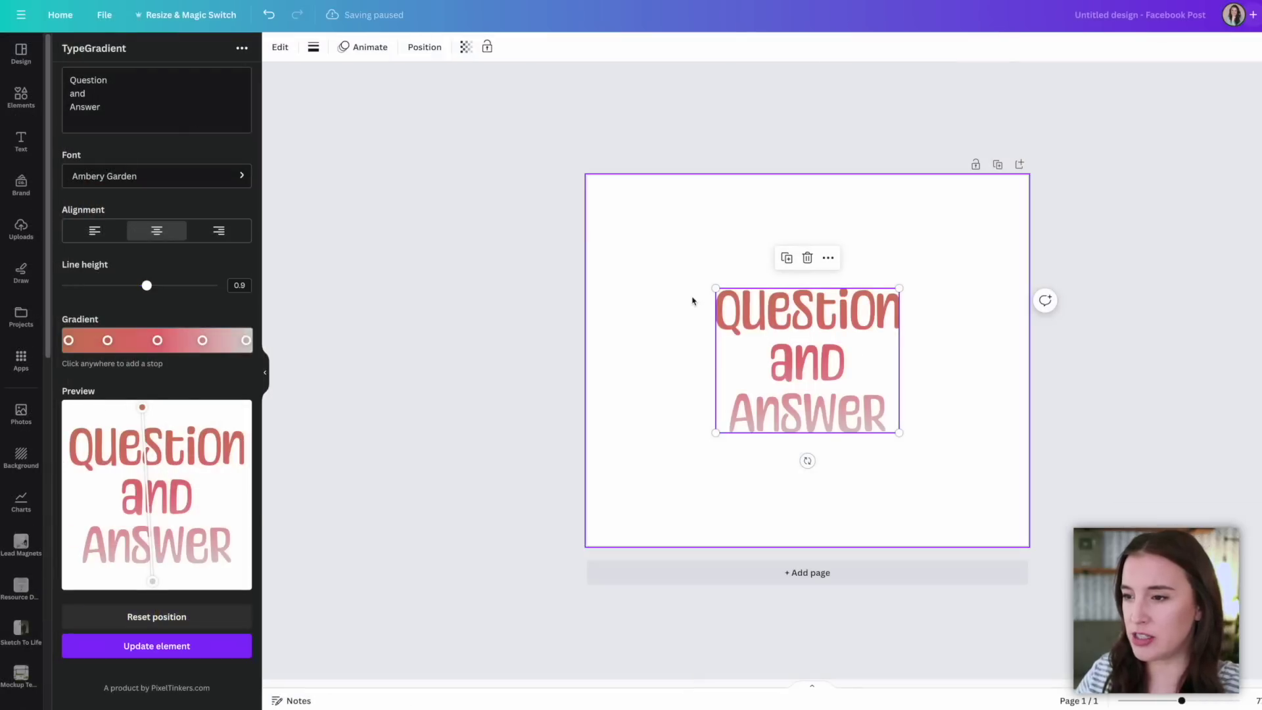
Enlarge the gradient text to fill most of the page, centre it on the page and deselect it.
left_click_drag(715, 288, 619, 212)
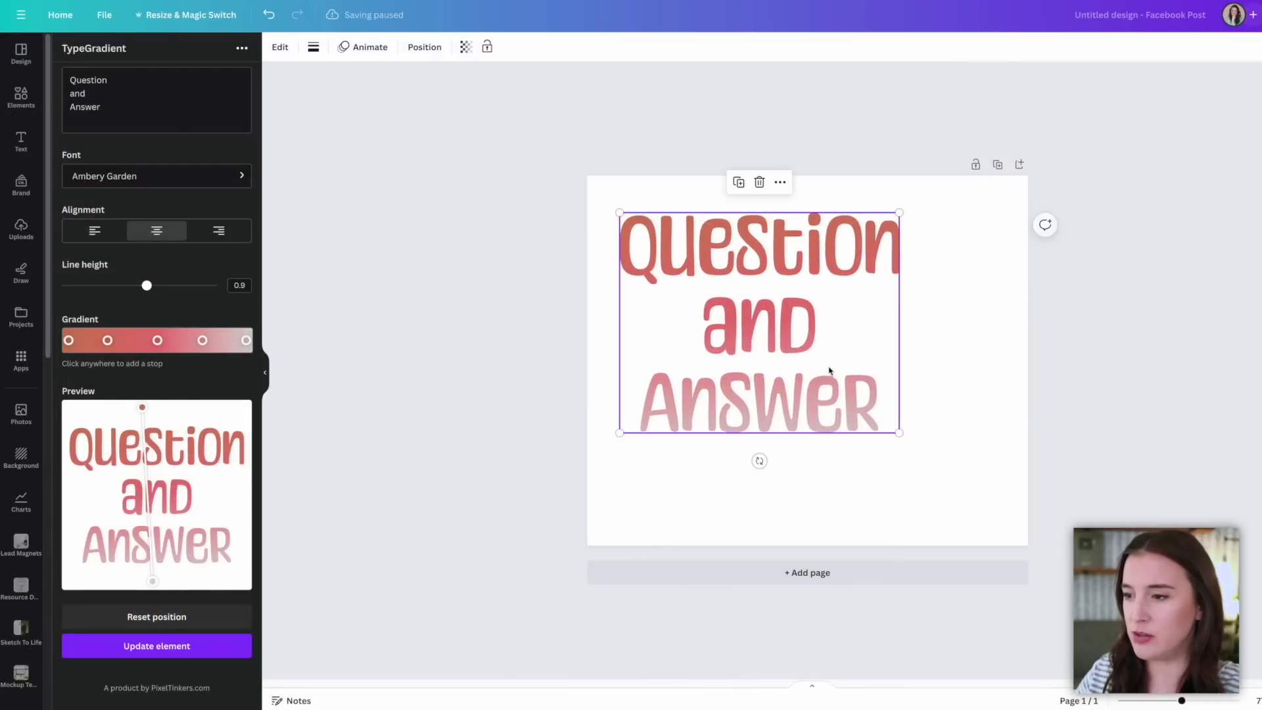
left_click_drag(899, 432, 968, 487)
mouse_move(825, 345)
left_mouse_down()
mouse_move(811, 309)
mouse_move(838, 356)
left_mouse_up()
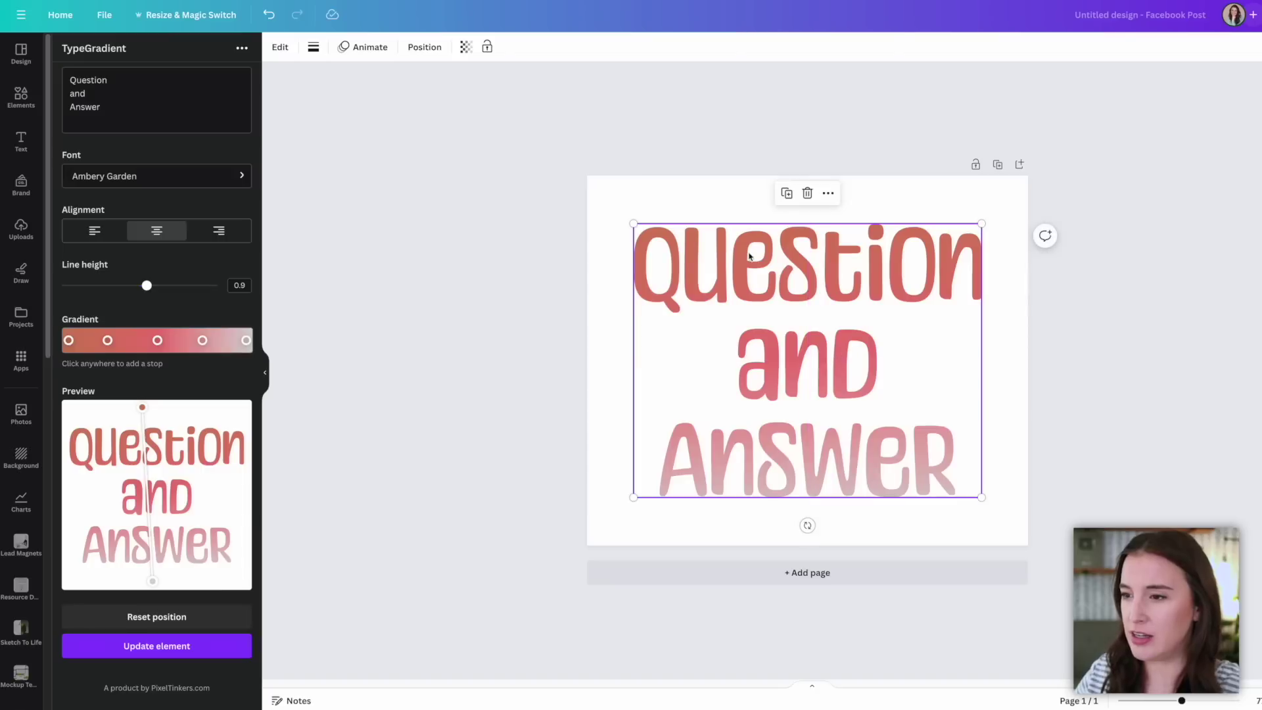
left_click(1159, 348)
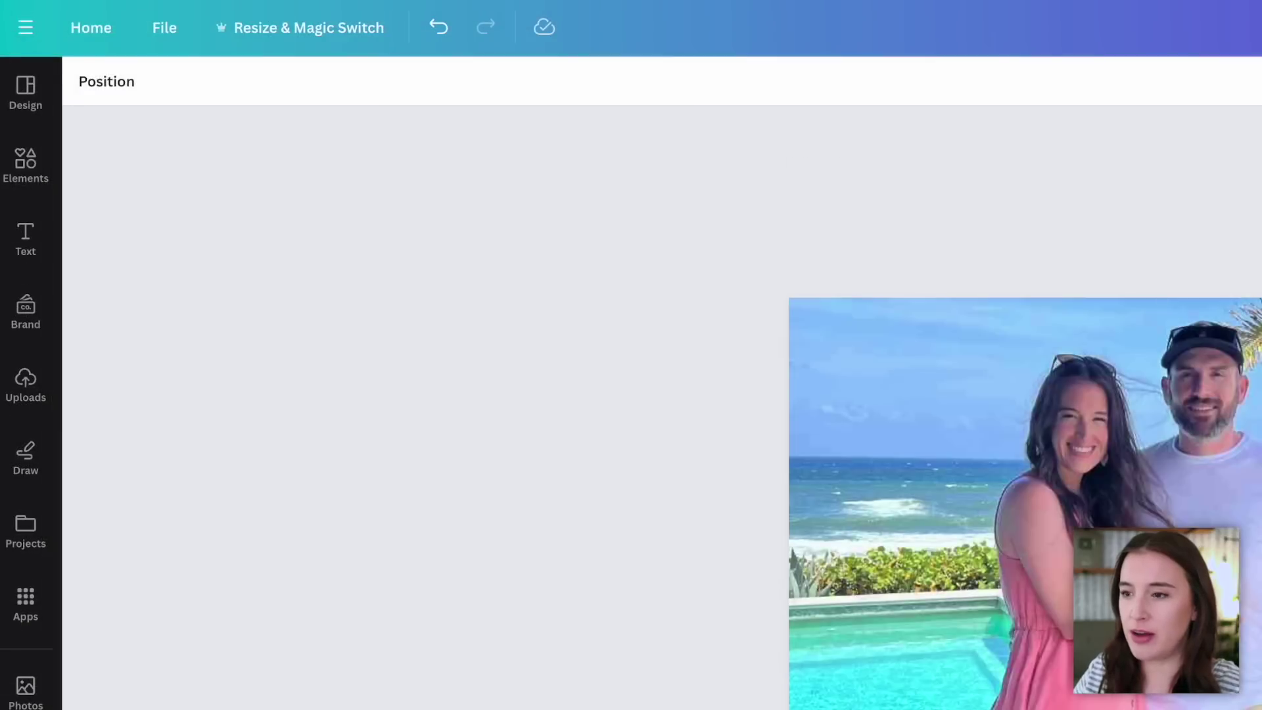
Search the Canva apps for "Enhancer" and open the Enhancer app.
left_click(28, 613)
left_click(256, 92)
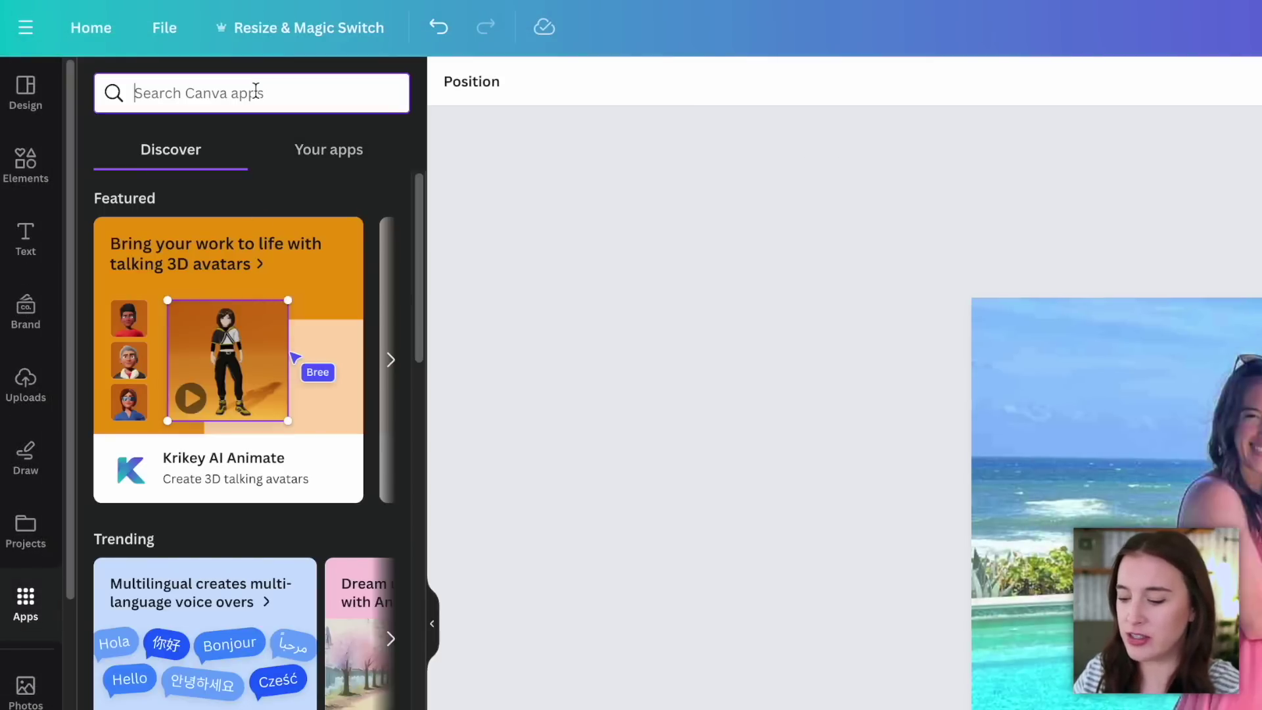
type("Enhan")
left_click(133, 211)
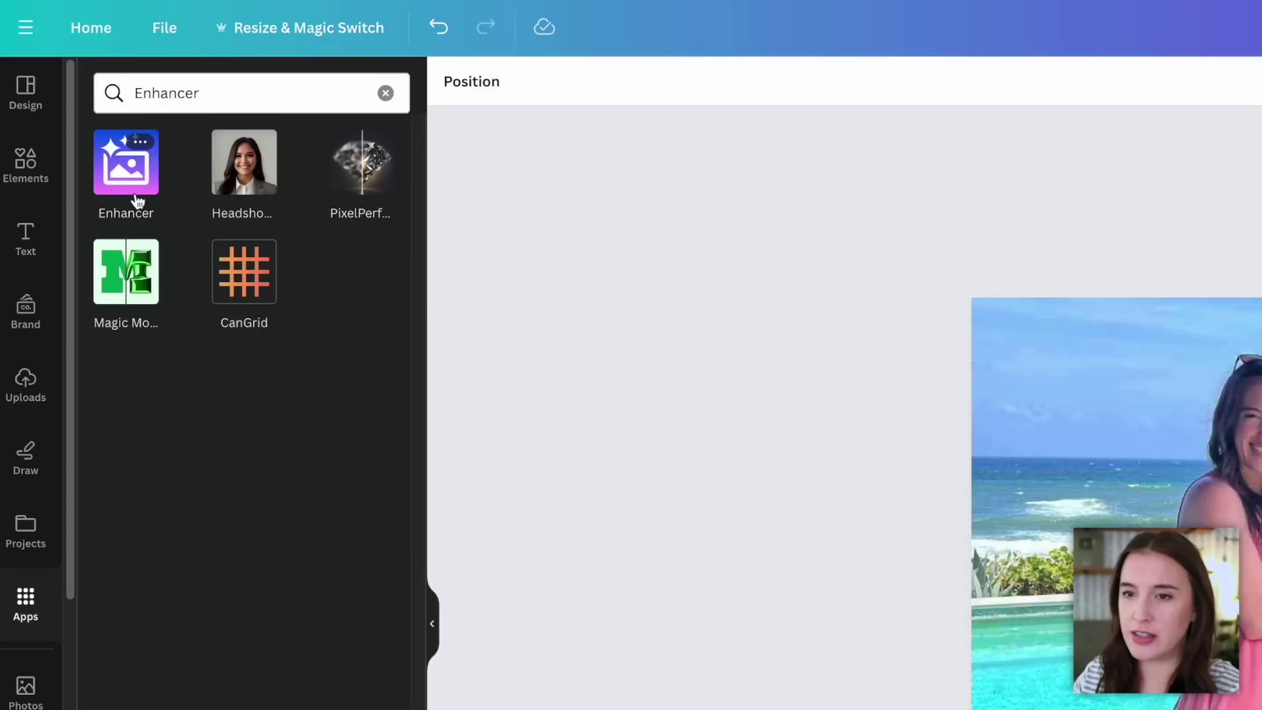
left_click(135, 190)
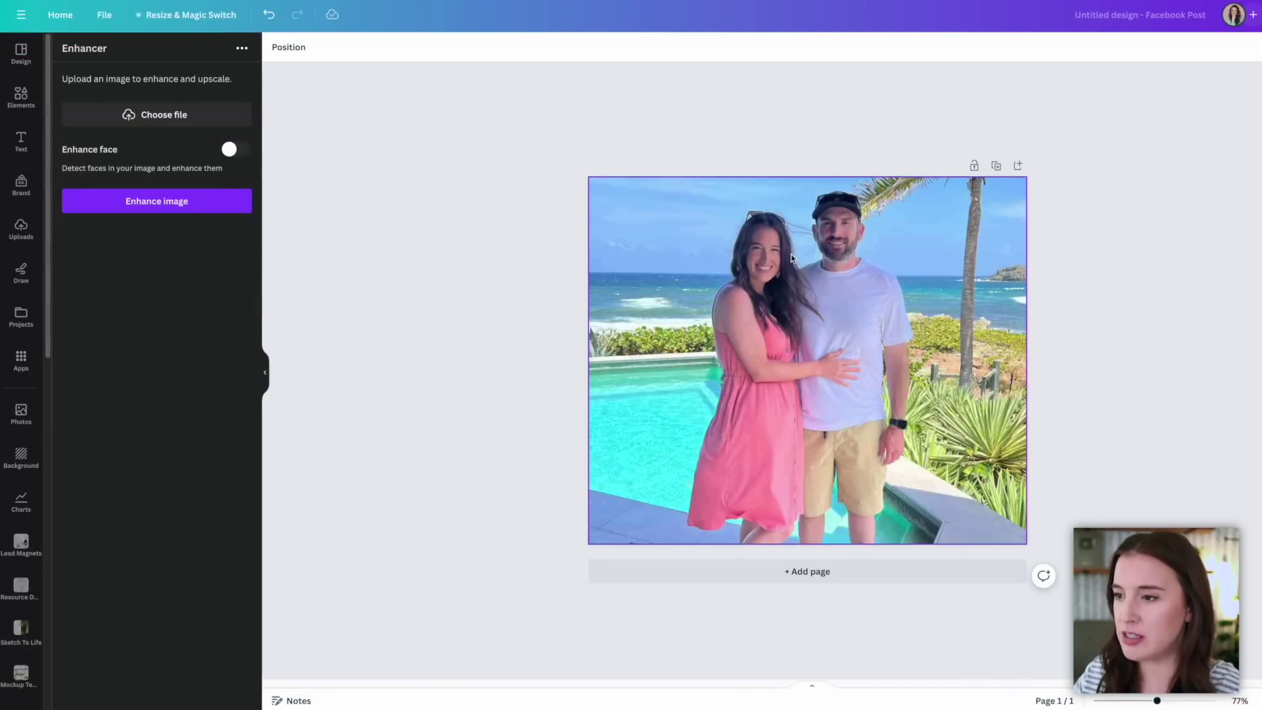
Select the couple's beach photo and examine its image quality up close at 175% zoom.
left_click(670, 204)
left_click_drag(1158, 700, 1183, 701)
scroll(782, 370, "up", 2)
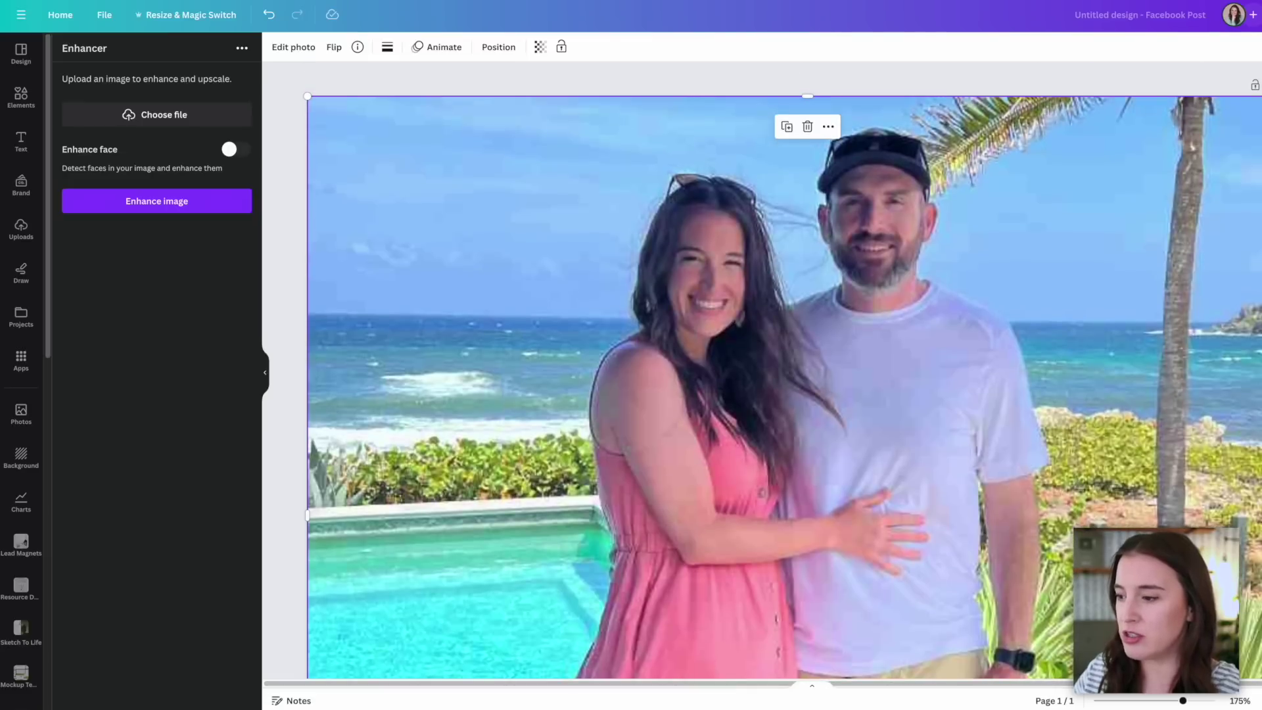
left_click_drag(1182, 700, 1164, 701)
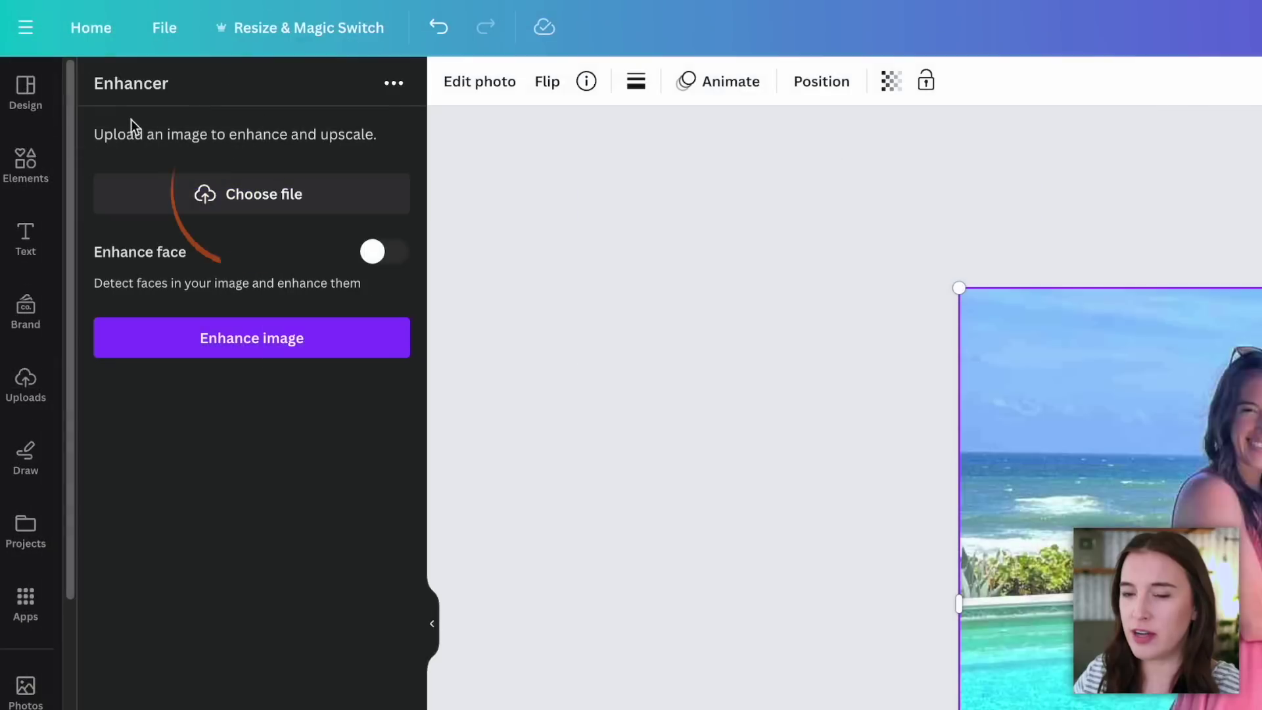
Load the photo "Untitled design (22).jpg" into Enhancer as the image to process.
left_click(272, 208)
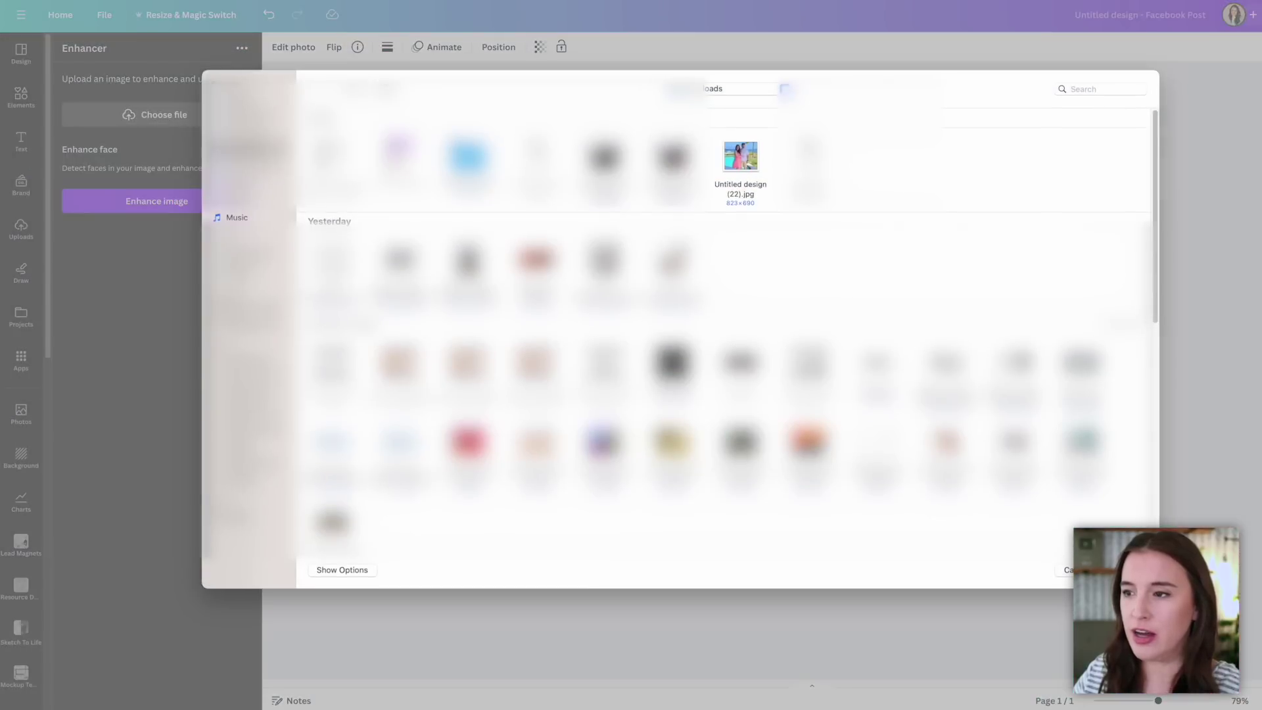
left_click(740, 158)
key("Return")
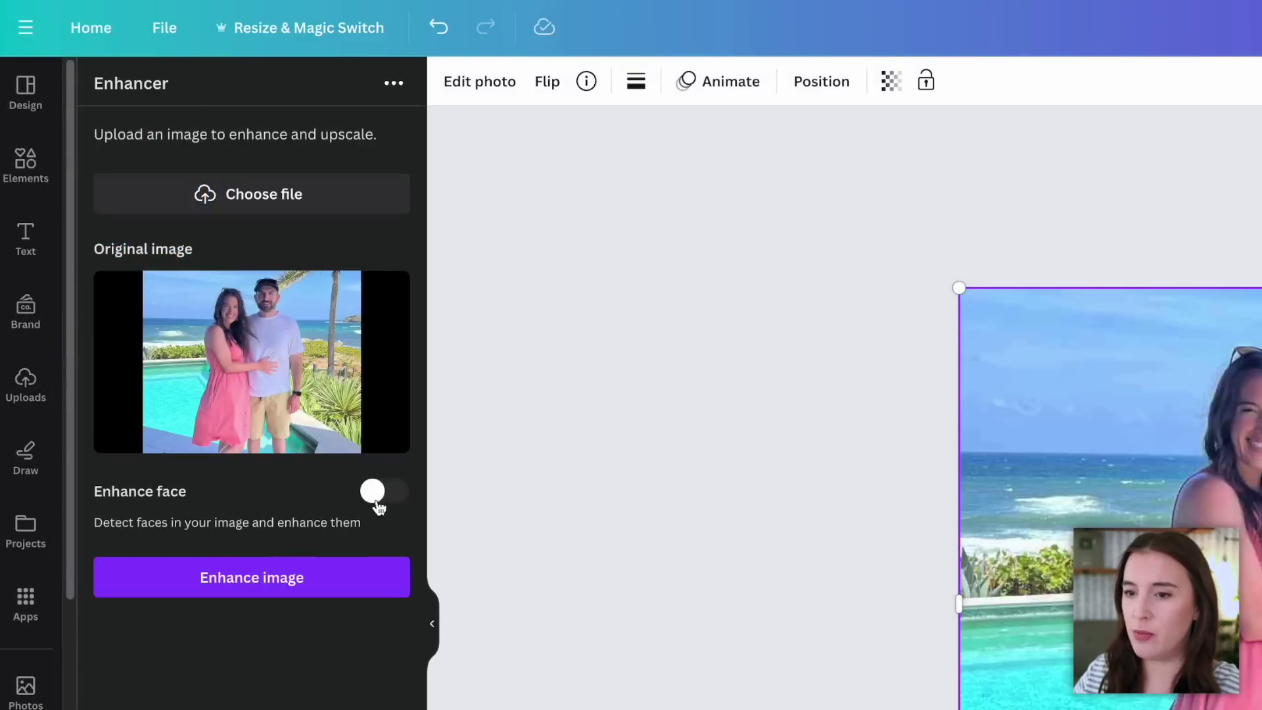
Turn on face enhancement and enhance the loaded photo.
left_click(377, 501)
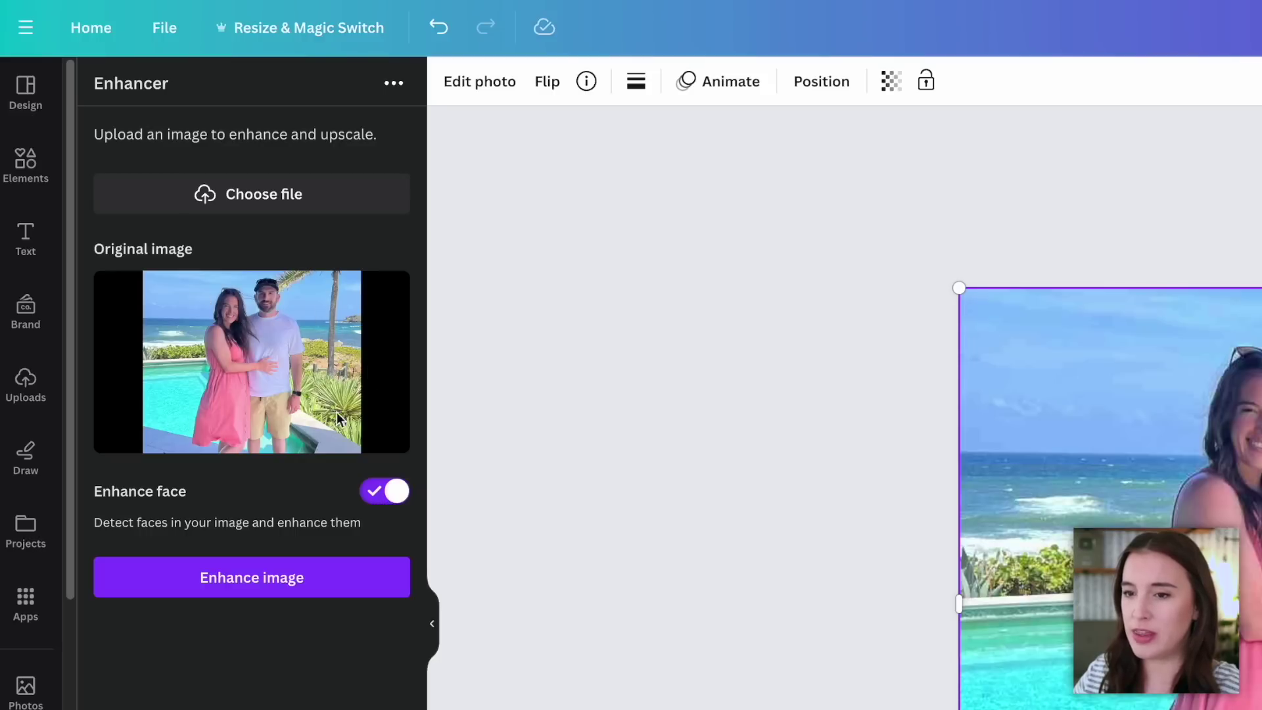
left_click(401, 500)
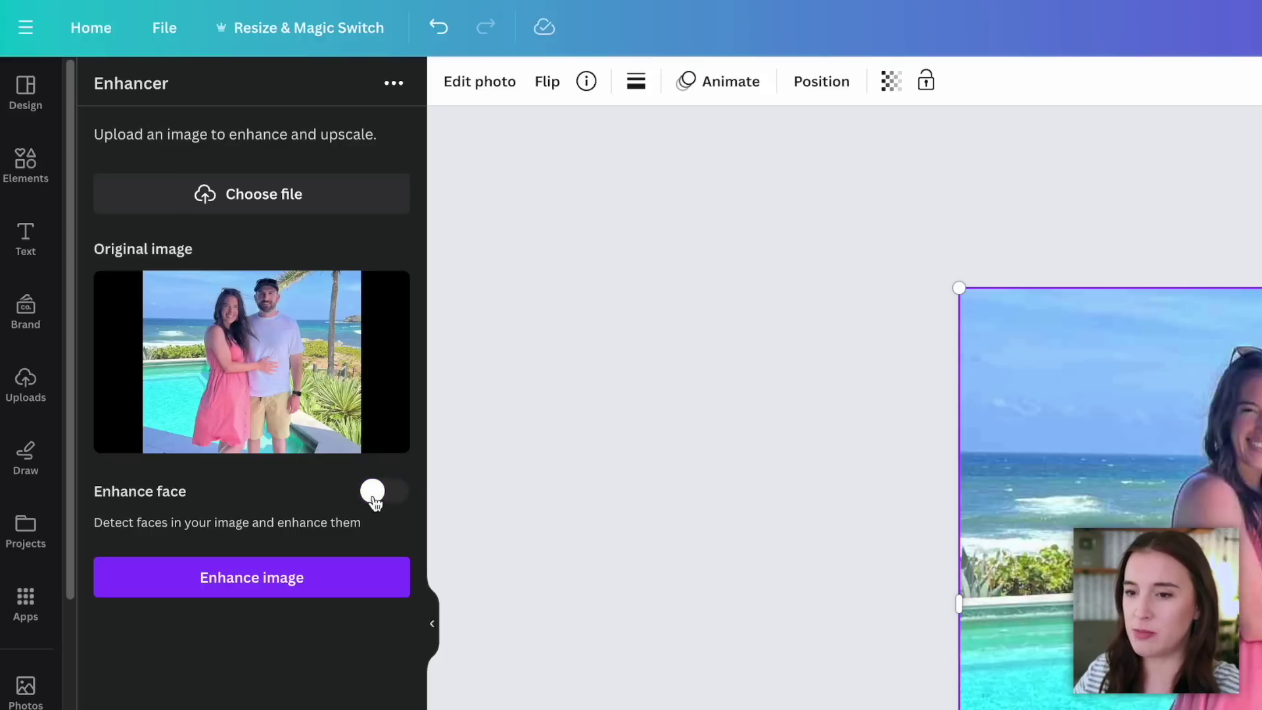
left_click(378, 501)
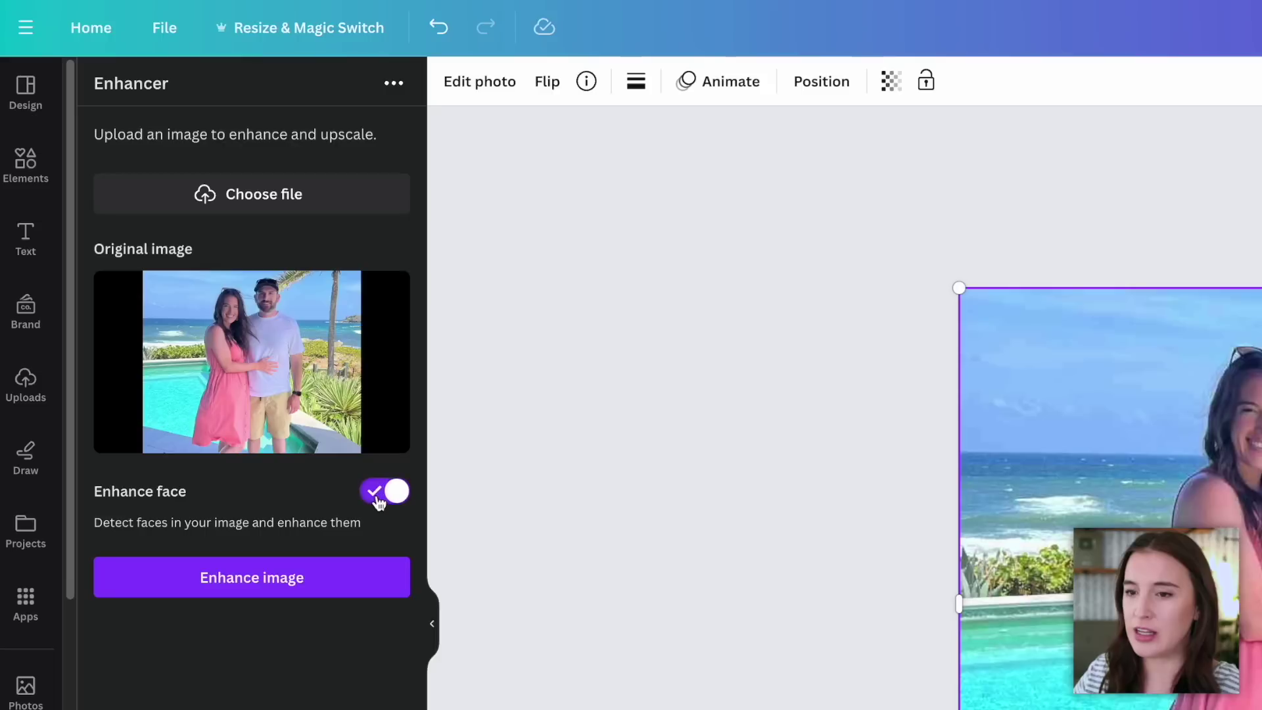
left_click(295, 587)
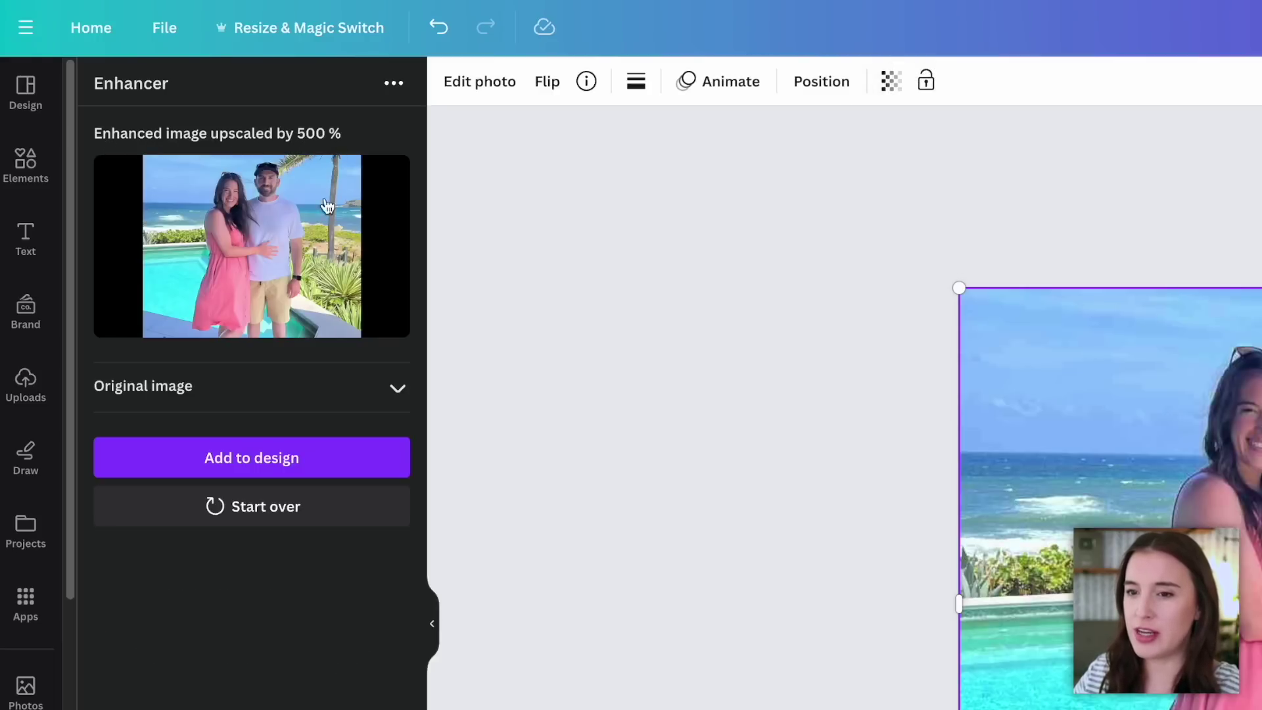
Add the enhanced photo to the design, shift the original left and enlarge the enhanced copy to about the original's size beside it.
left_click(254, 459)
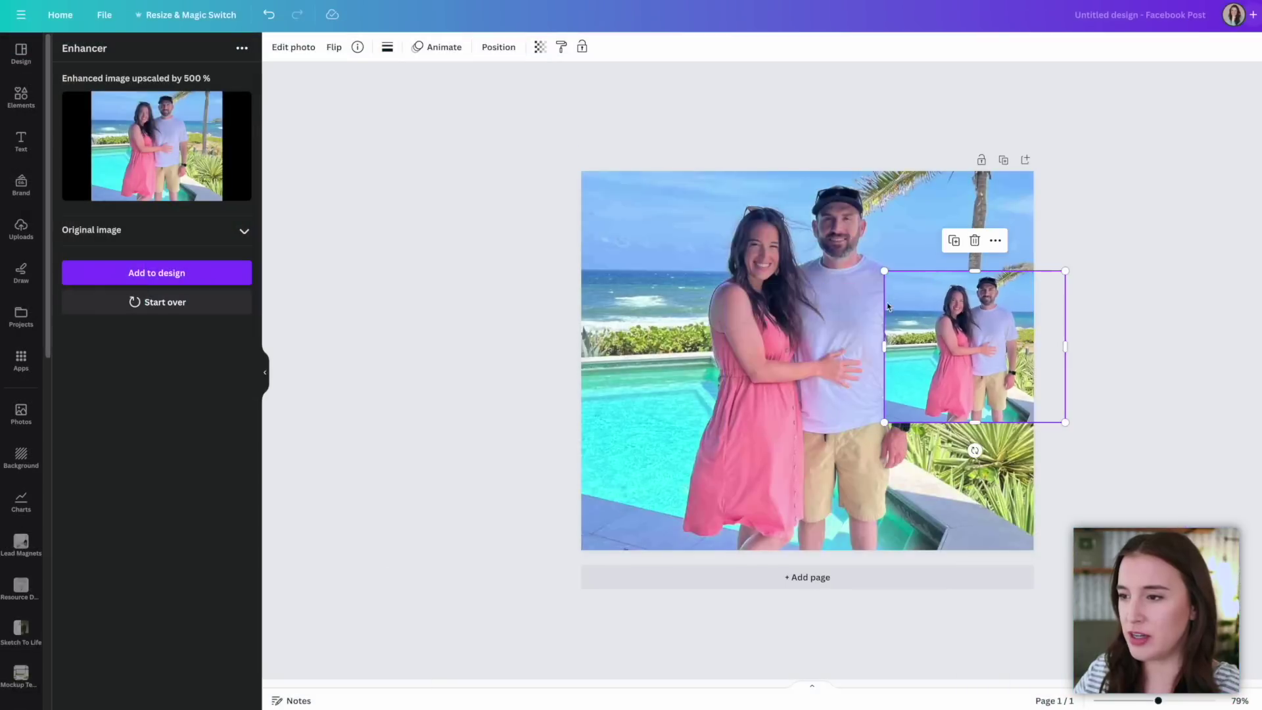
left_click_drag(1199, 473, 1048, 420)
left_click_drag(634, 251, 621, 251)
left_click(891, 280)
left_click_drag(891, 281, 755, 165)
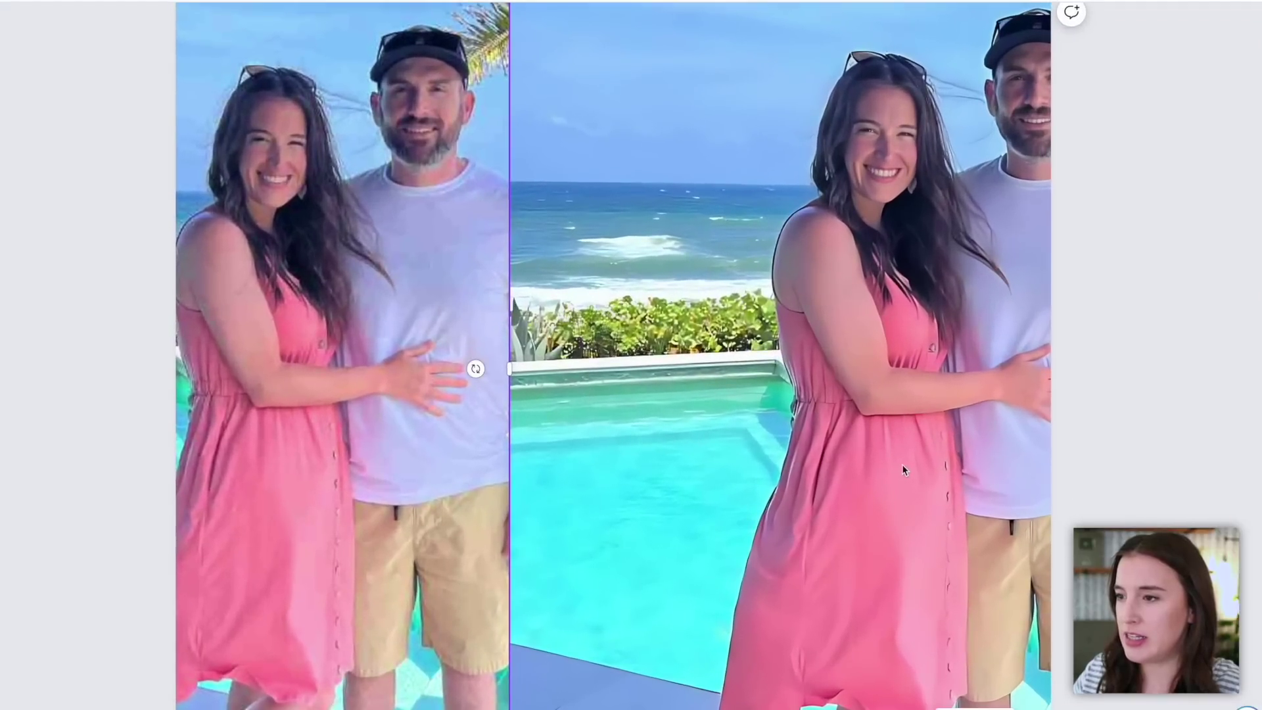
Slide the enhanced photo back and forth over the original to compare faces and detail side by side.
left_click_drag(805, 432, 772, 436)
left_click_drag(850, 472, 826, 473)
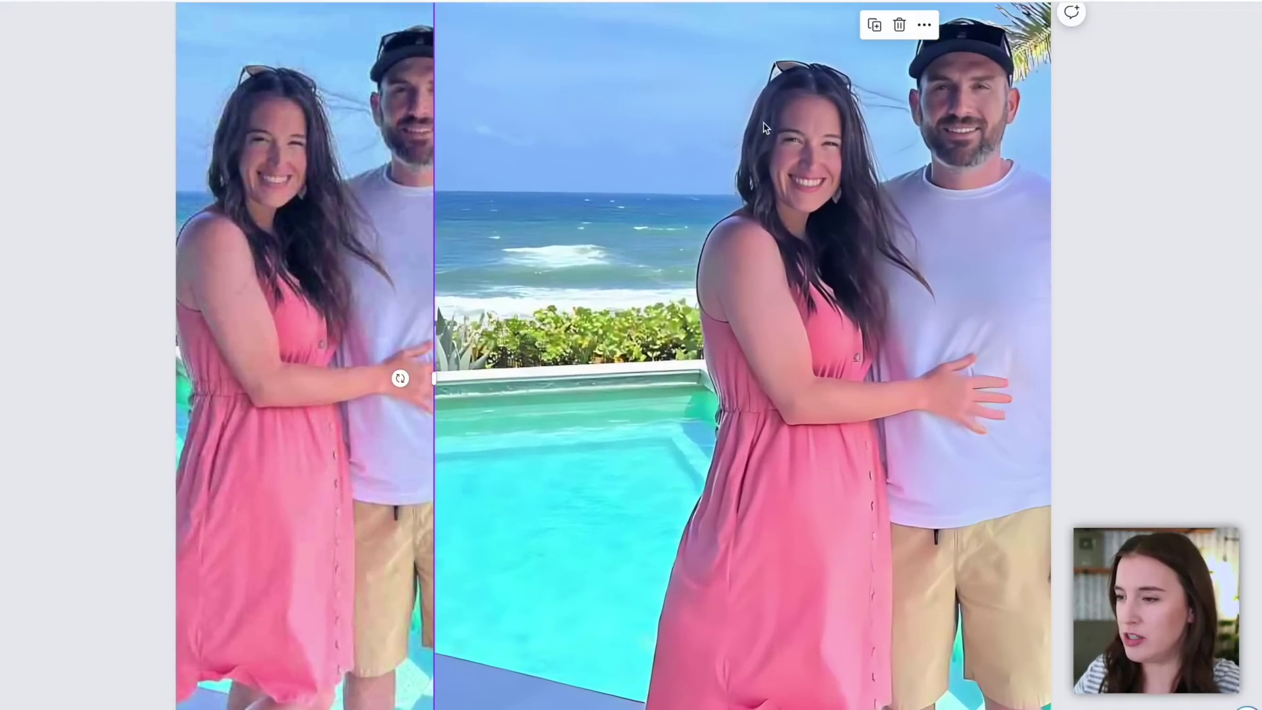
mouse_move(944, 583)
left_mouse_down()
mouse_move(808, 591)
mouse_move(981, 556)
mouse_move(1096, 560)
mouse_move(831, 564)
mouse_move(1038, 563)
mouse_move(942, 564)
left_mouse_up()
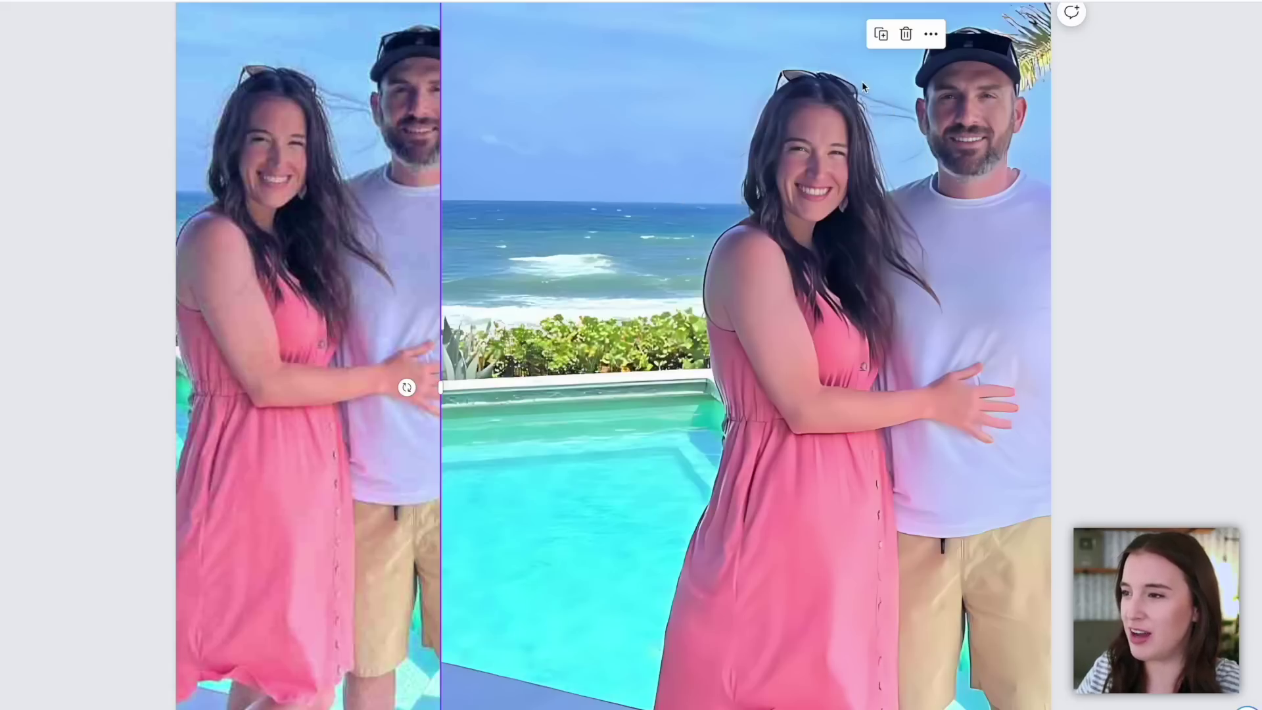
left_click_drag(672, 111, 703, 113)
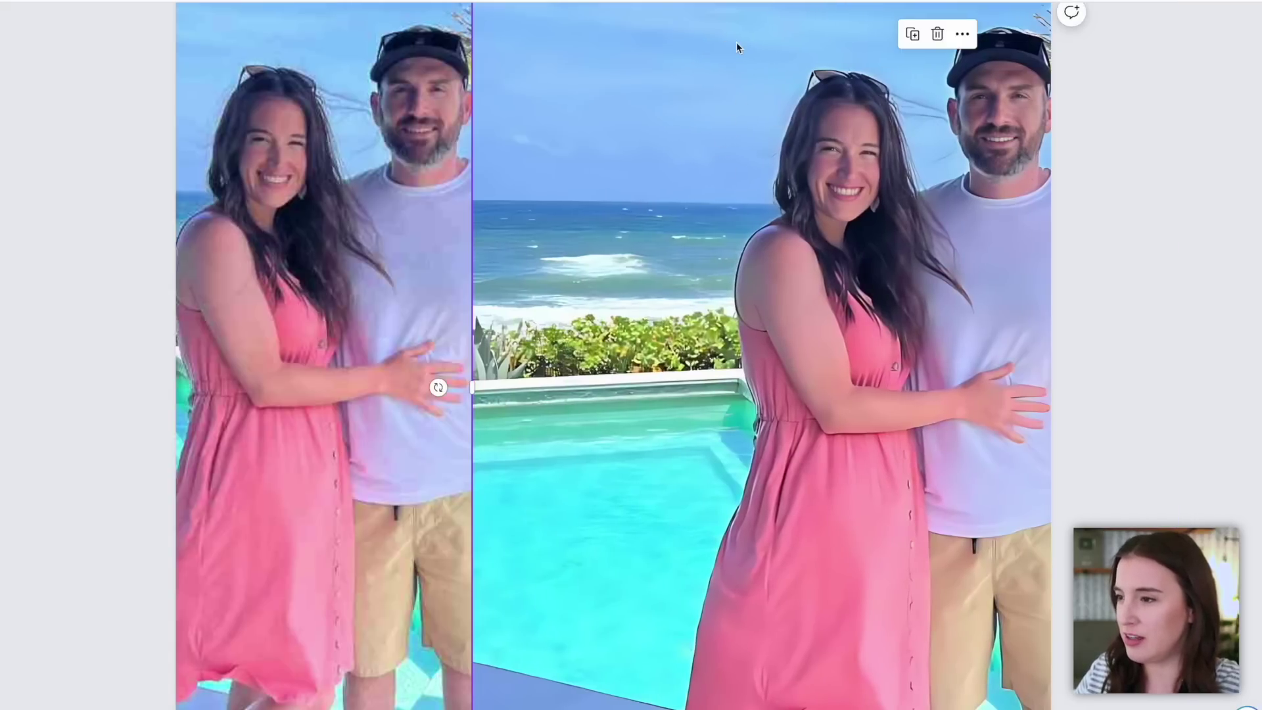
mouse_move(736, 43)
left_mouse_down()
mouse_move(636, 56)
mouse_move(746, 42)
left_mouse_up()
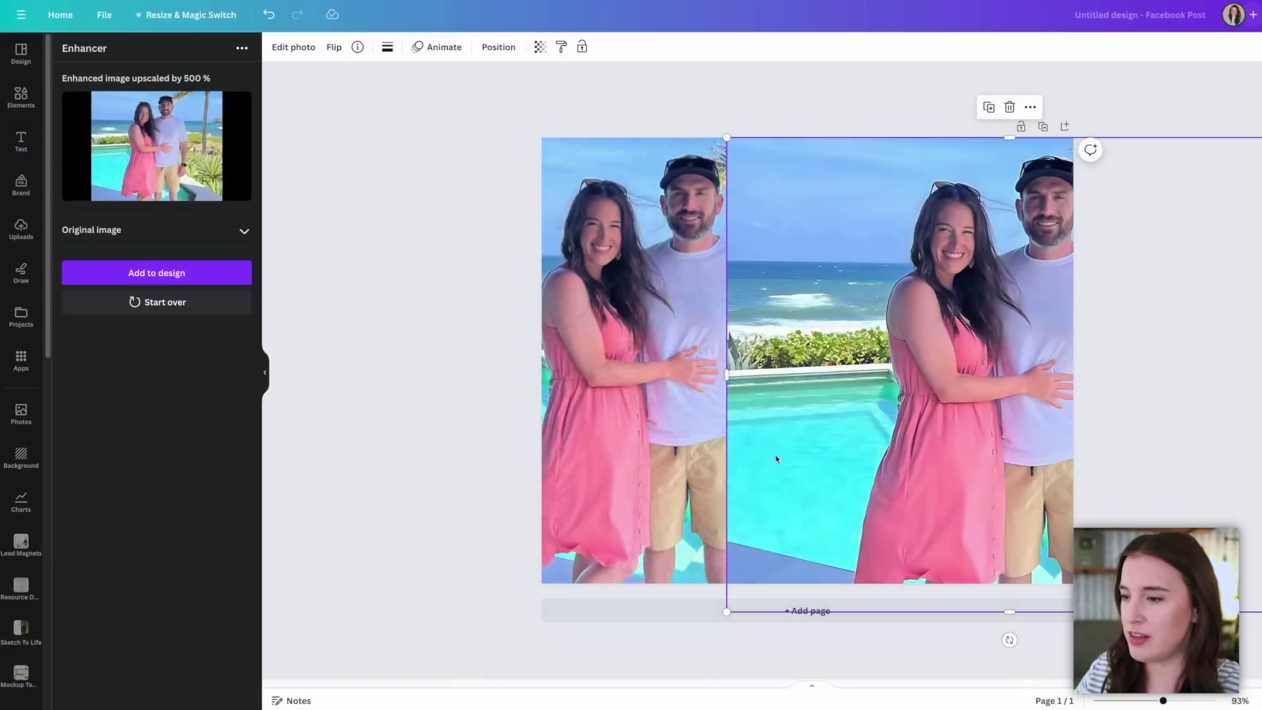
left_click_drag(775, 457, 849, 451)
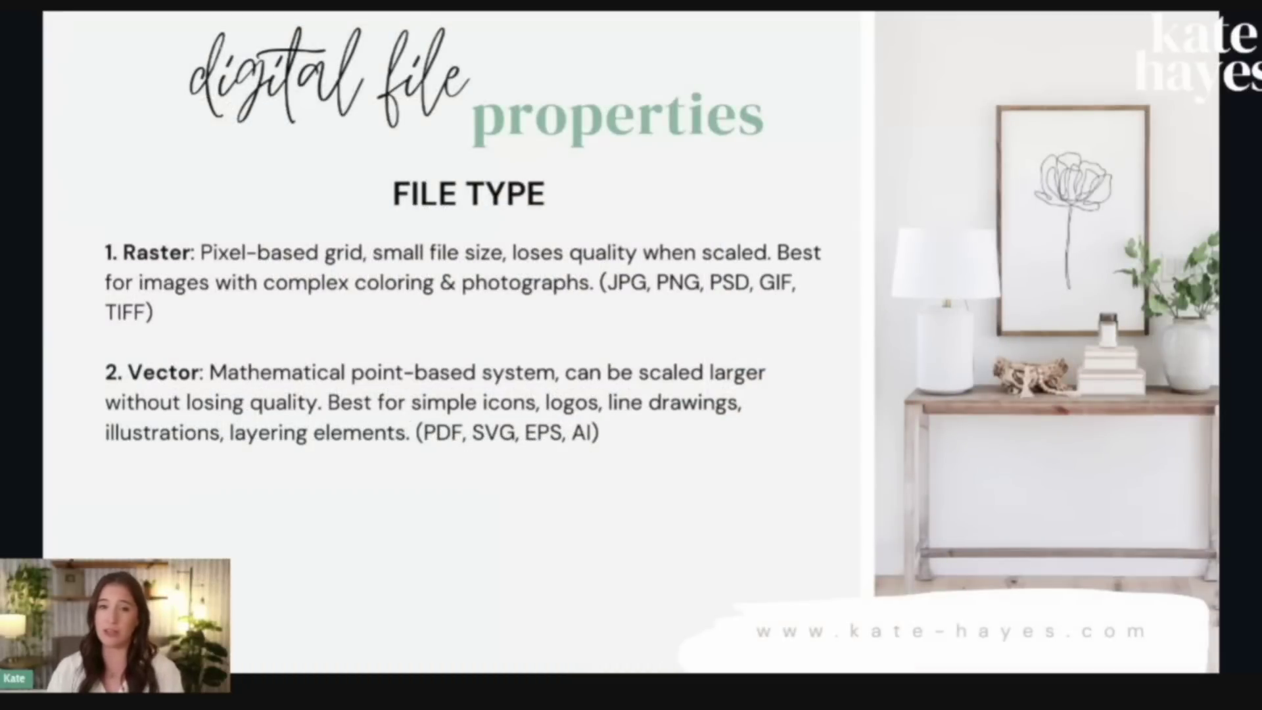
key("Right")
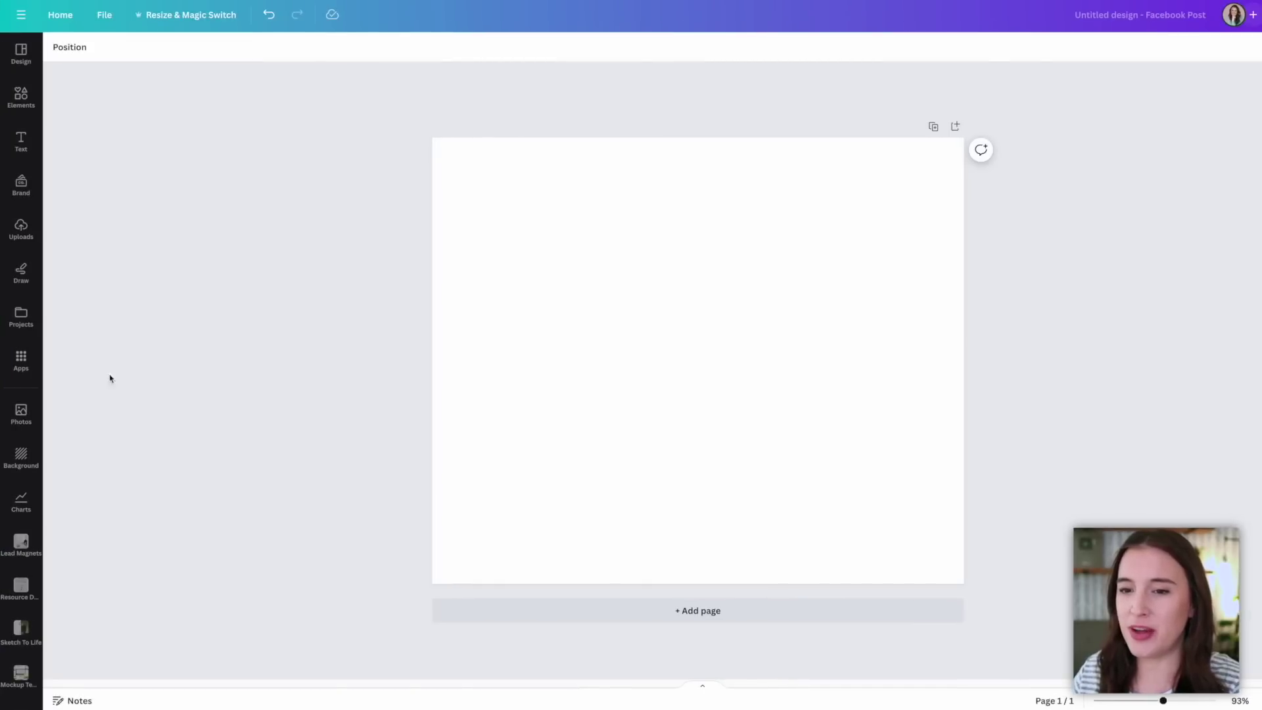
Search the Canva apps for "canwave" and open the CanWave app.
left_click(21, 370)
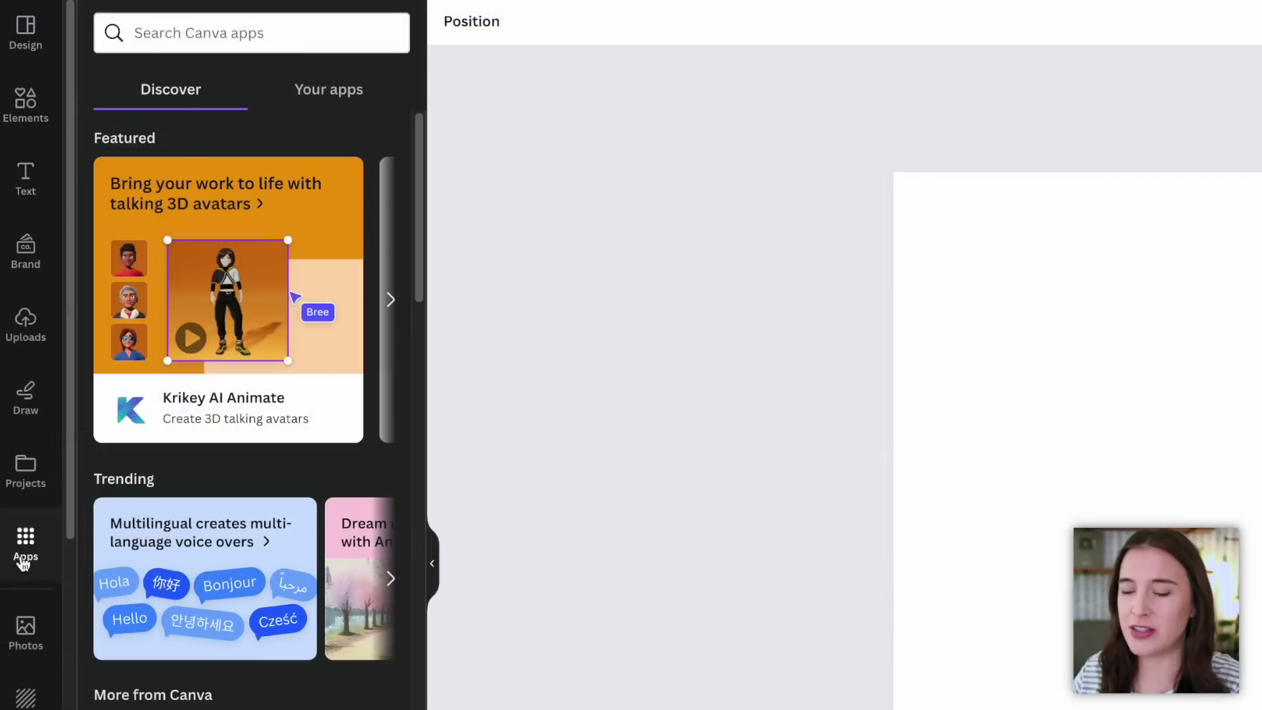
left_click(247, 33)
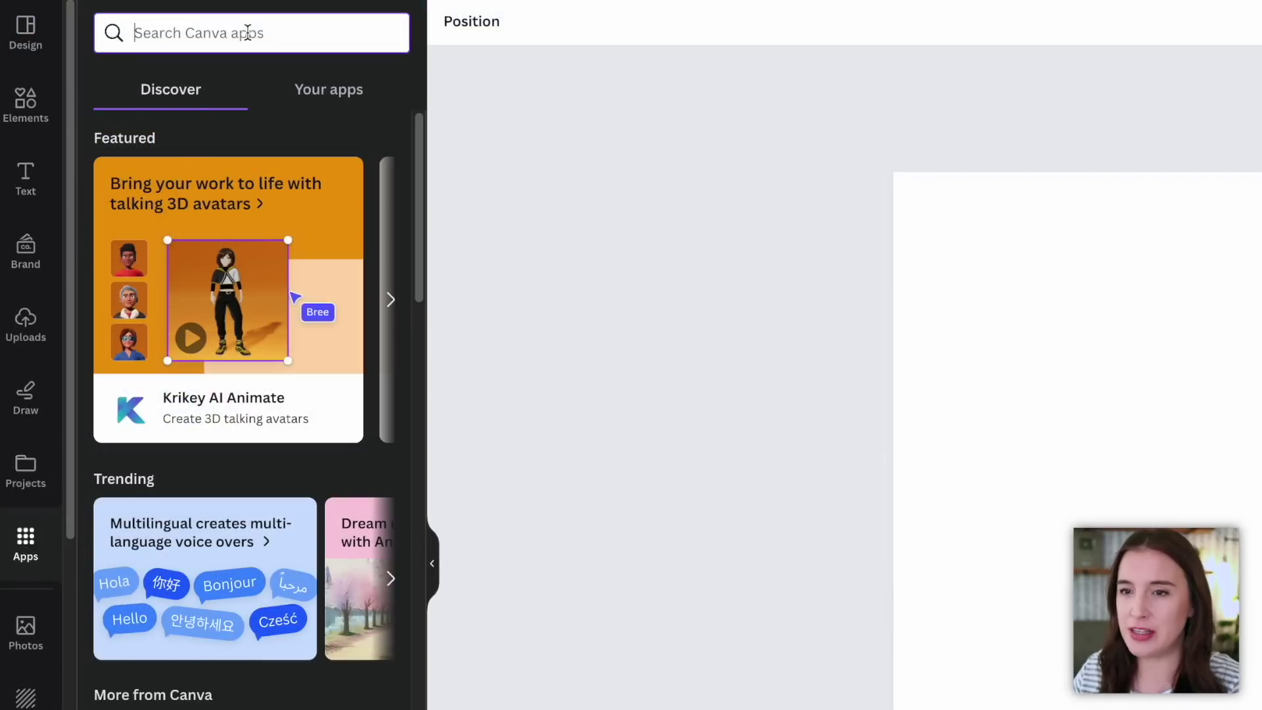
type("canwave")
key("Return")
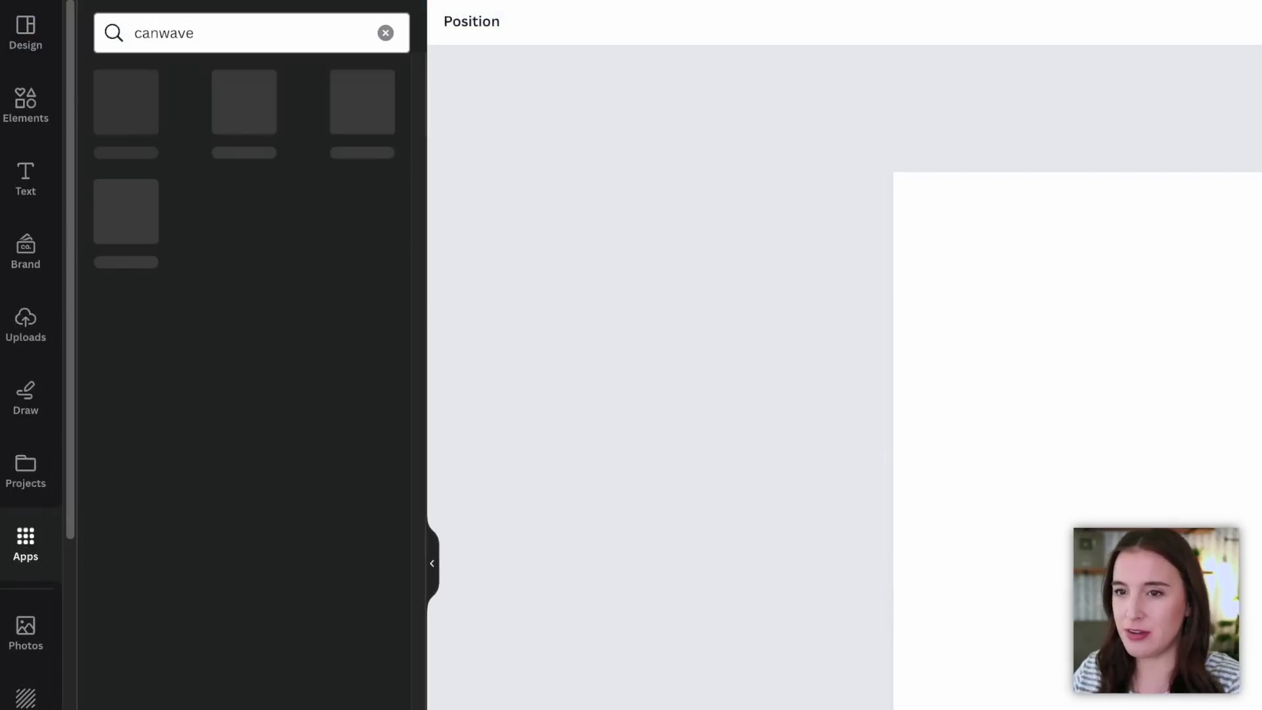
left_click(122, 121)
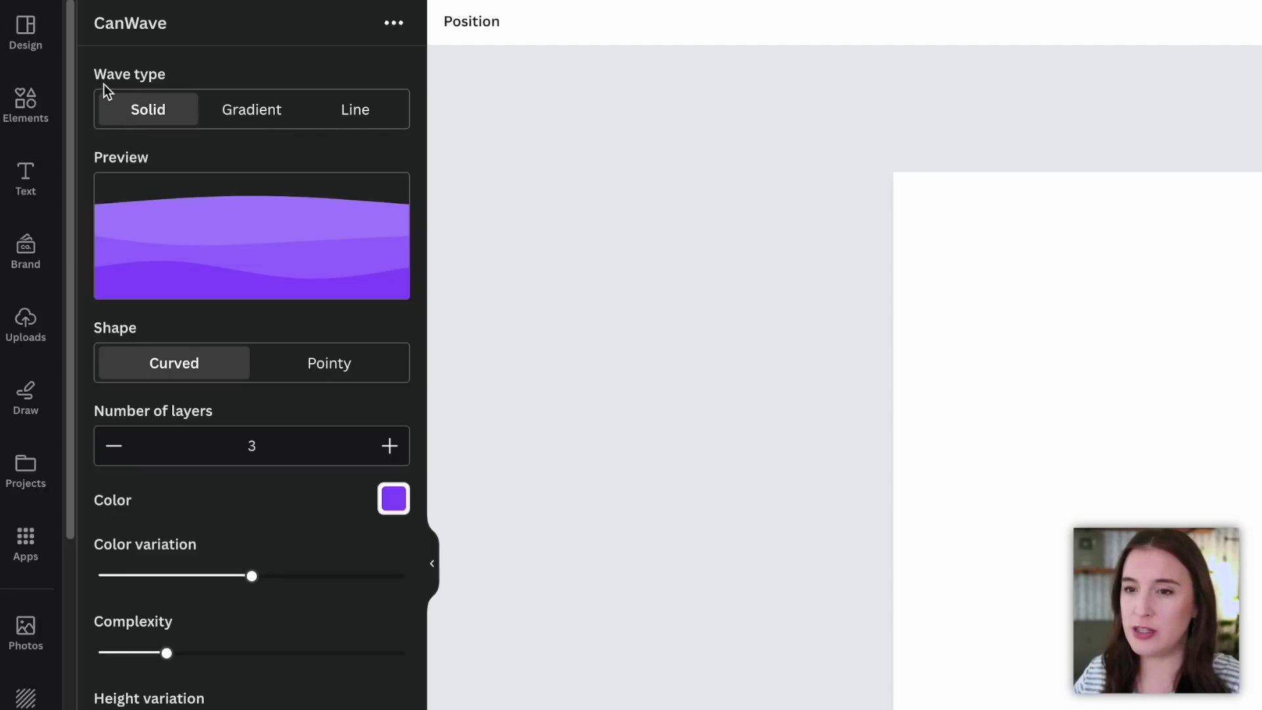
Preview the Gradient and Line wave types and the Pointy shape, returning to a Solid, Curved wave.
left_click(256, 120)
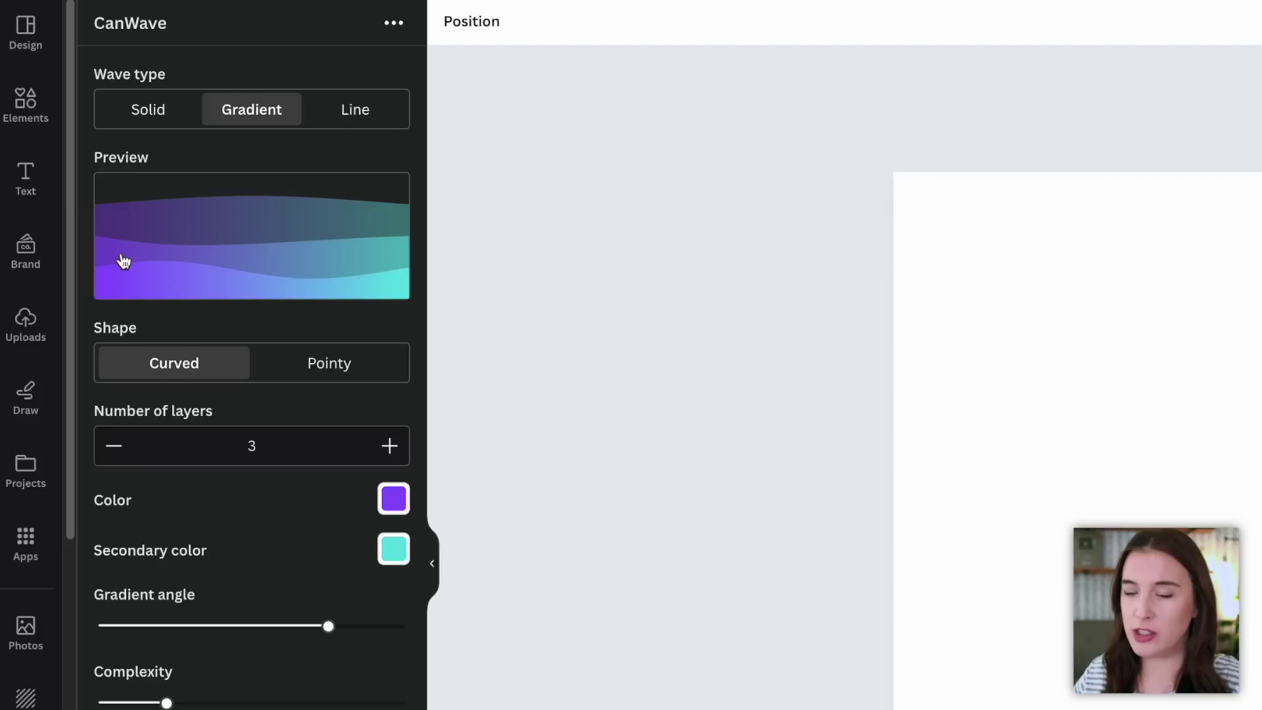
left_click(359, 112)
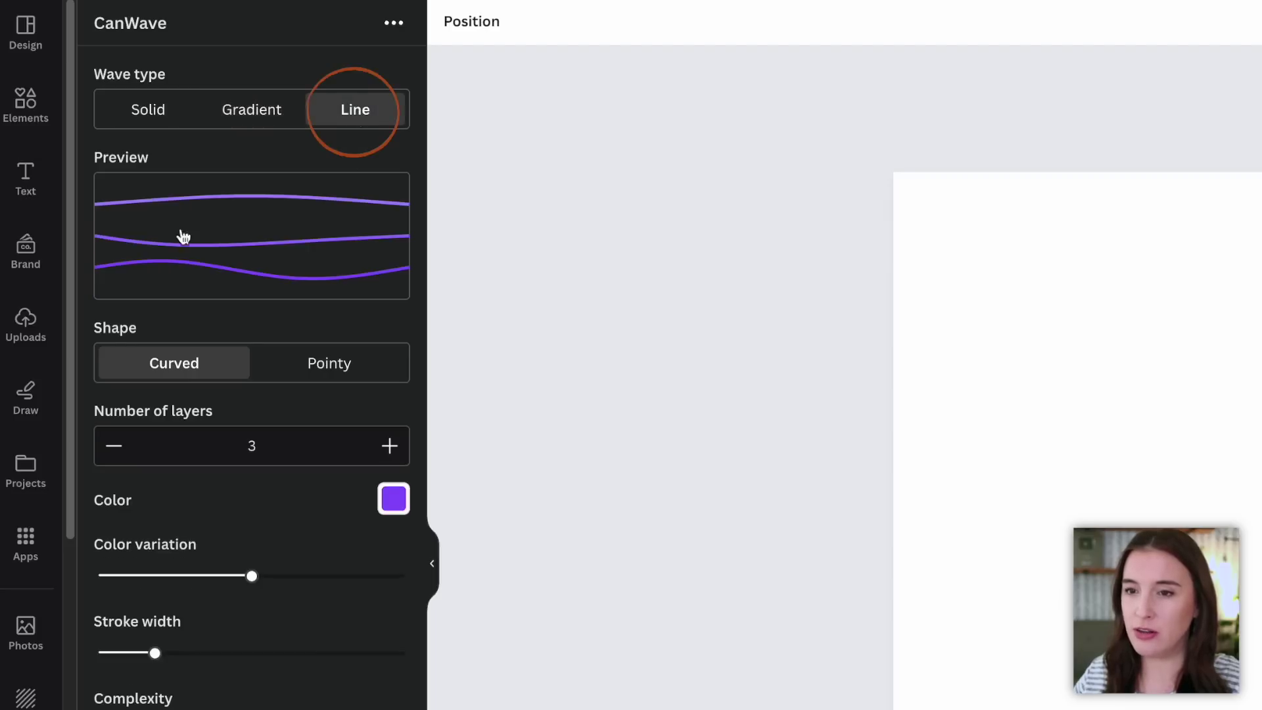
left_click(151, 112)
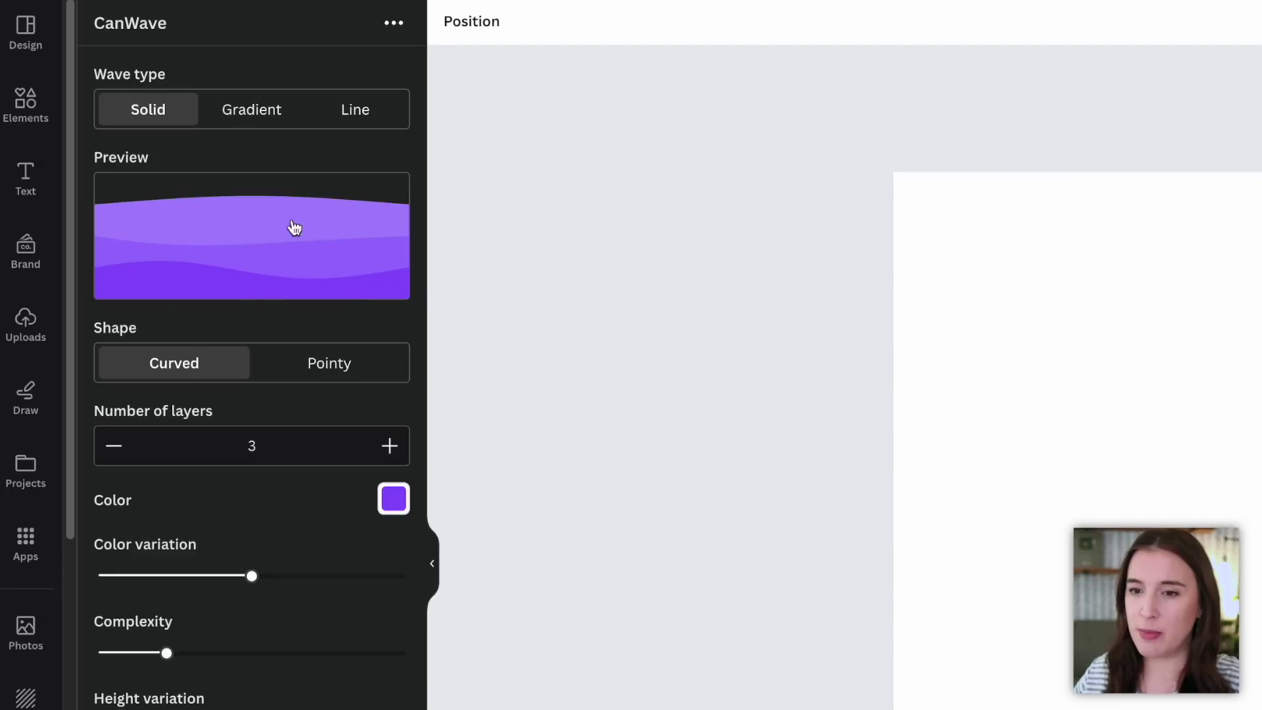
left_click(139, 376)
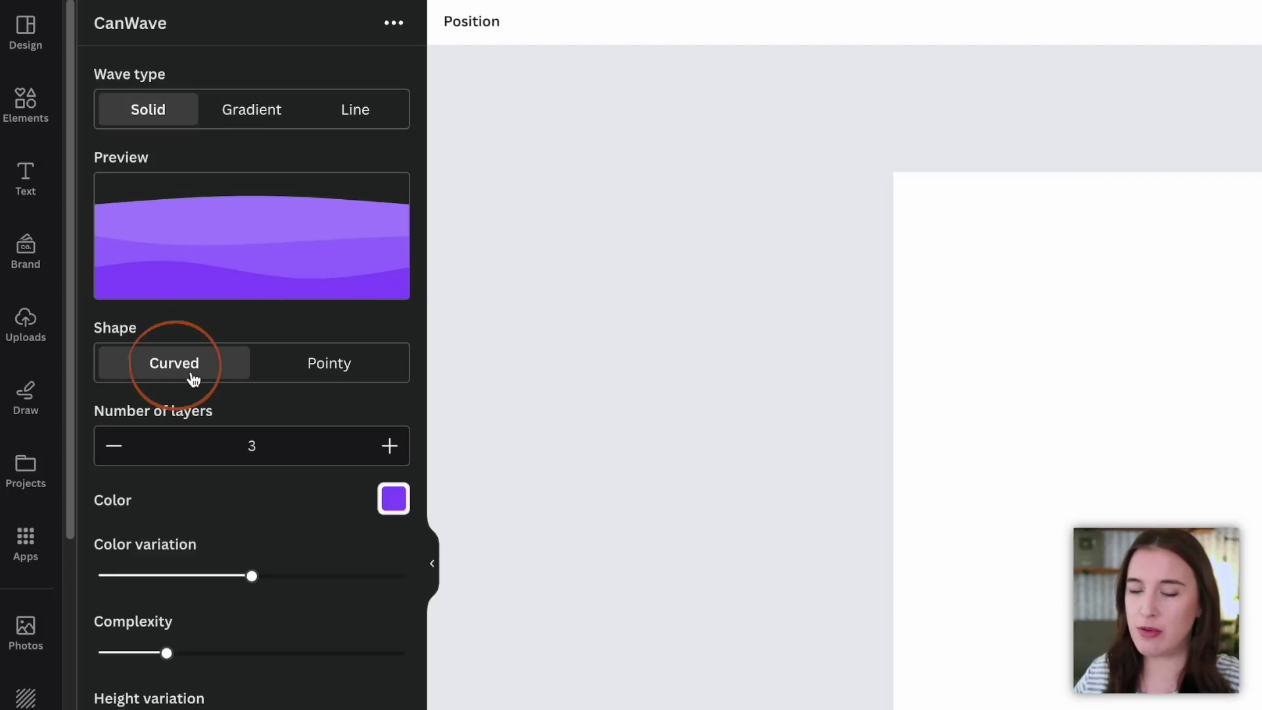
left_click(361, 374)
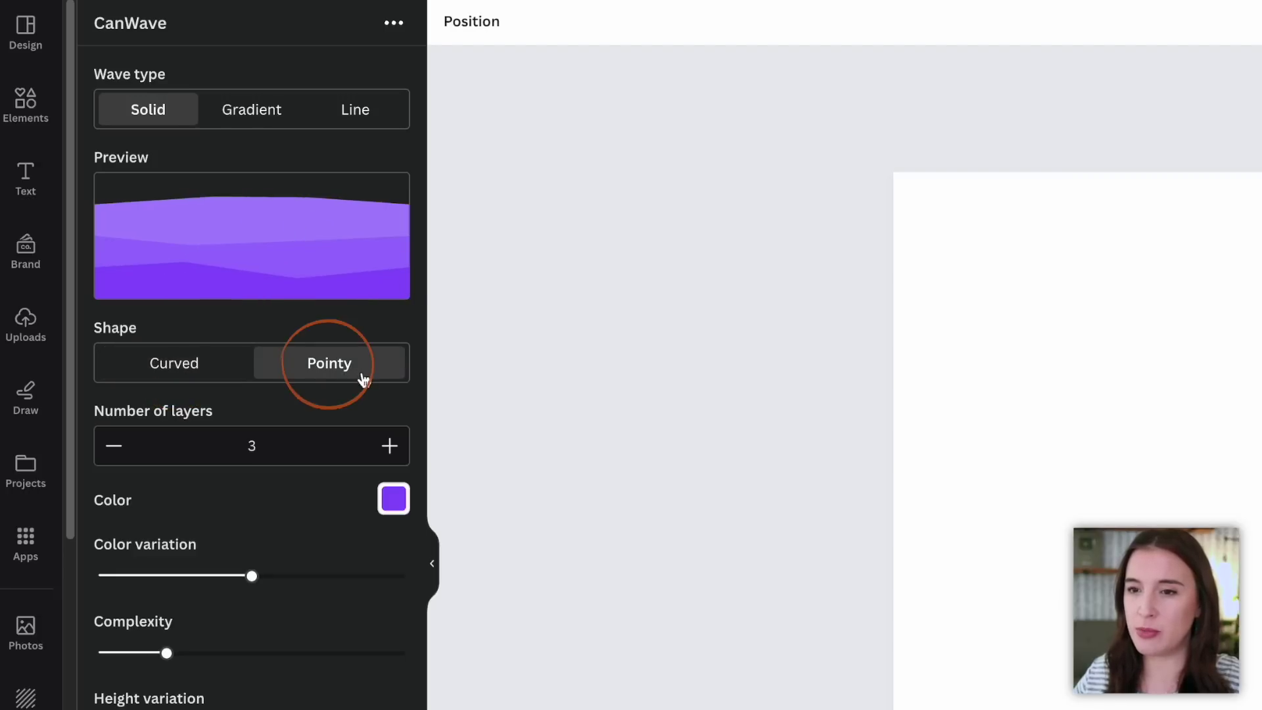
left_click(176, 363)
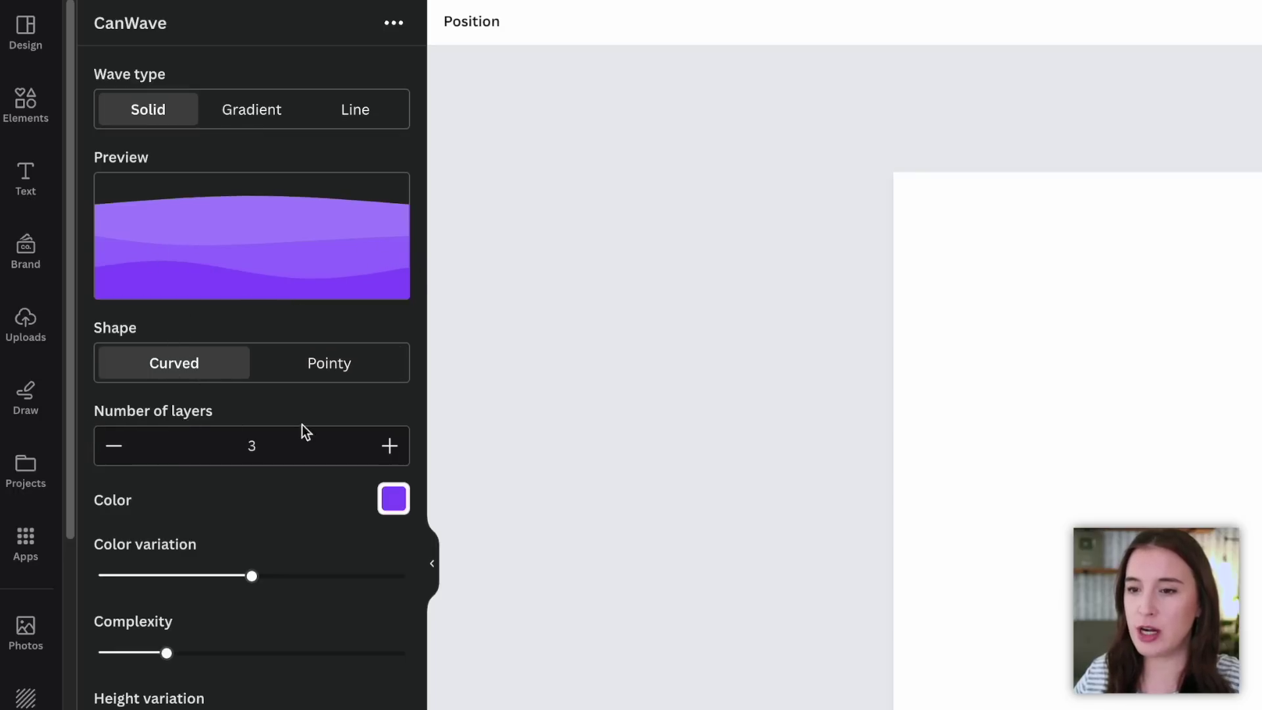
Try more and fewer wave layers and set the number of layers to 4.
left_click(394, 450)
left_click(397, 456)
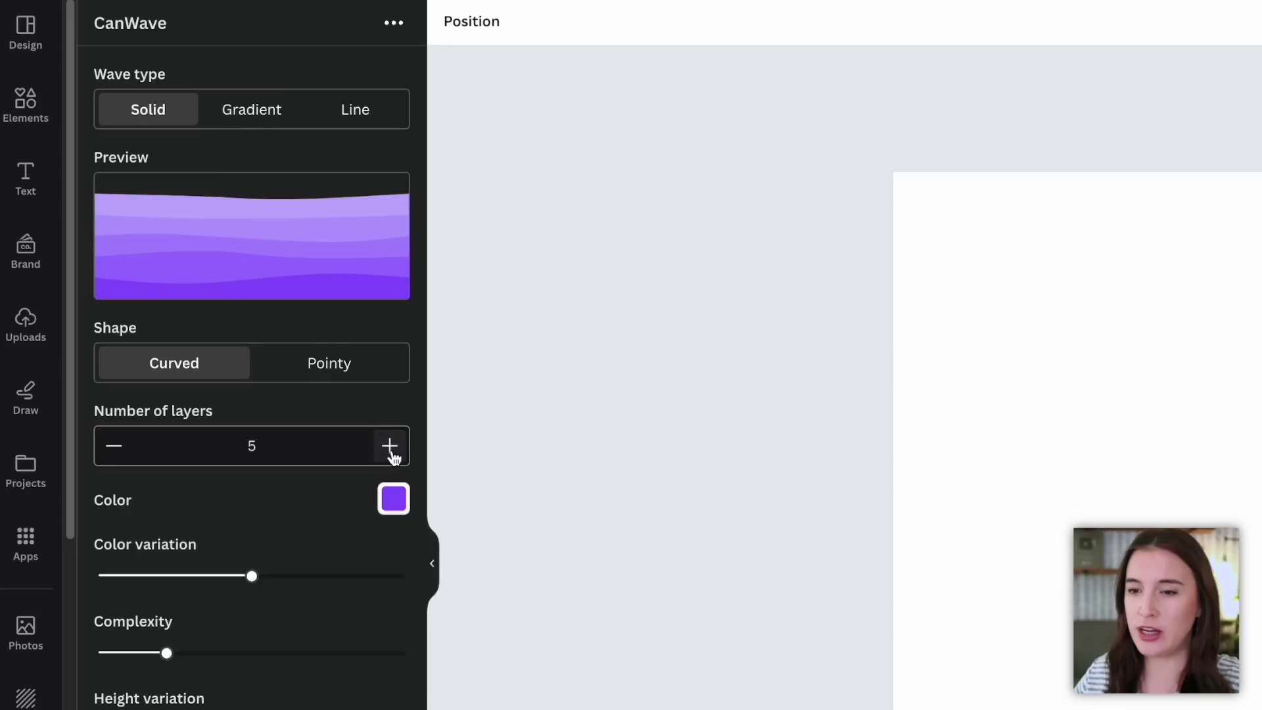
left_click(111, 453)
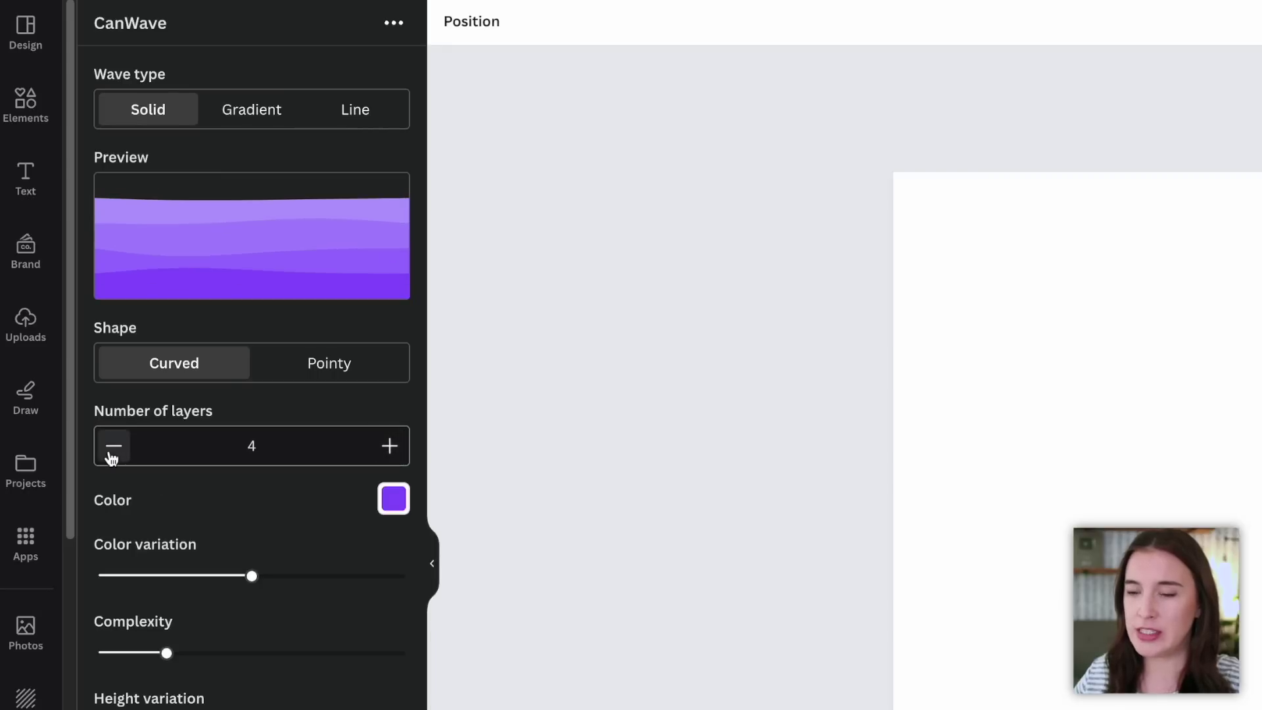
left_click(111, 453)
left_click(394, 460)
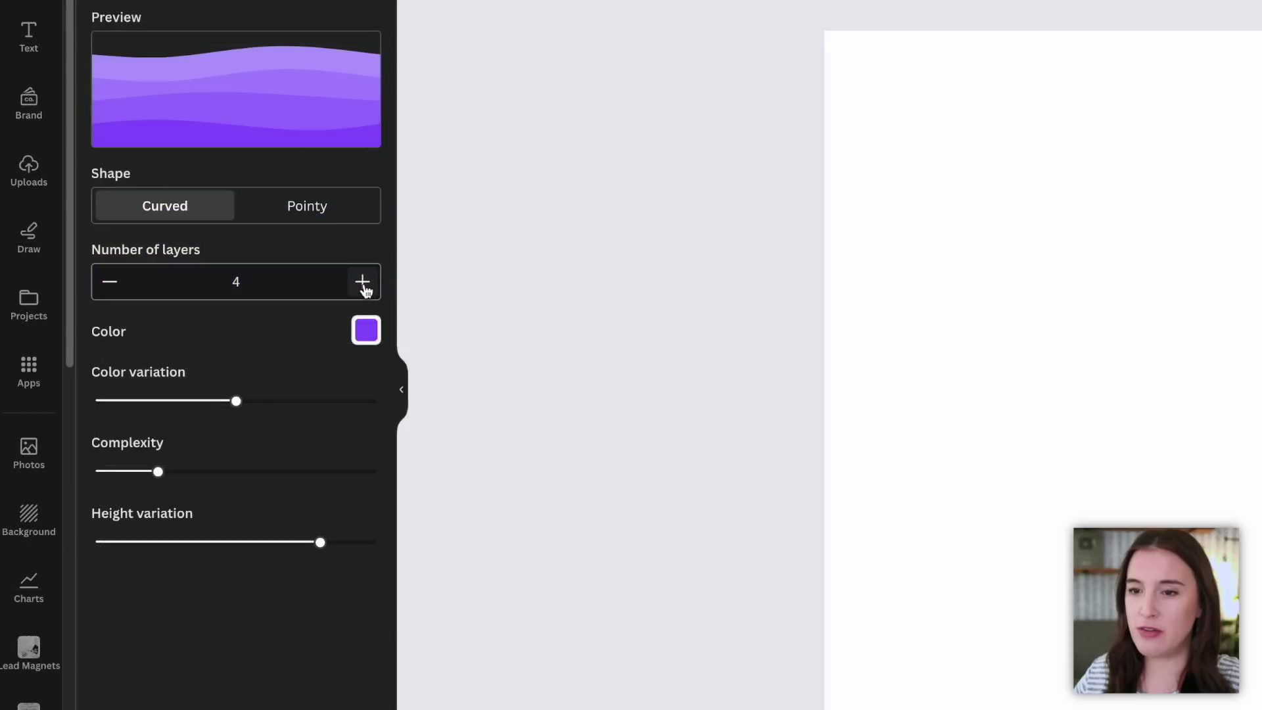
Try several wave colours and set the wave colour to dark teal, hex 196A79.
left_click(369, 338)
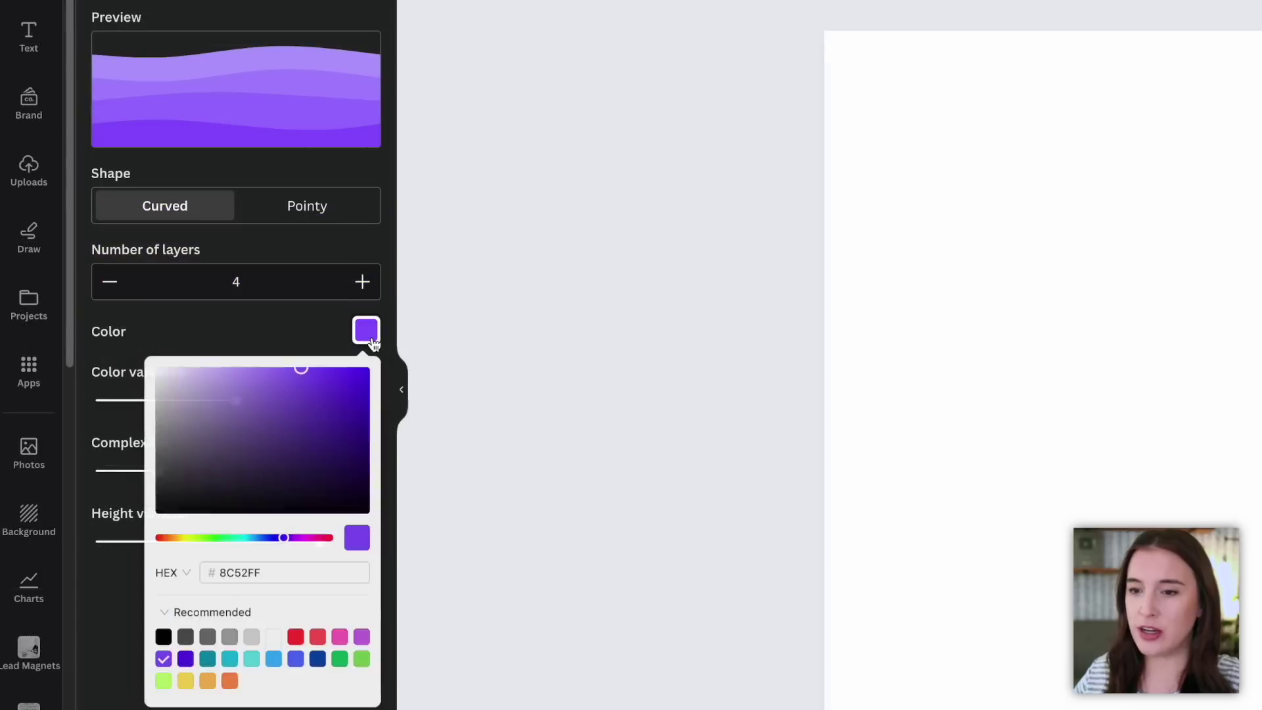
left_click(248, 435)
left_click(195, 400)
left_click(195, 490)
left_click(301, 480)
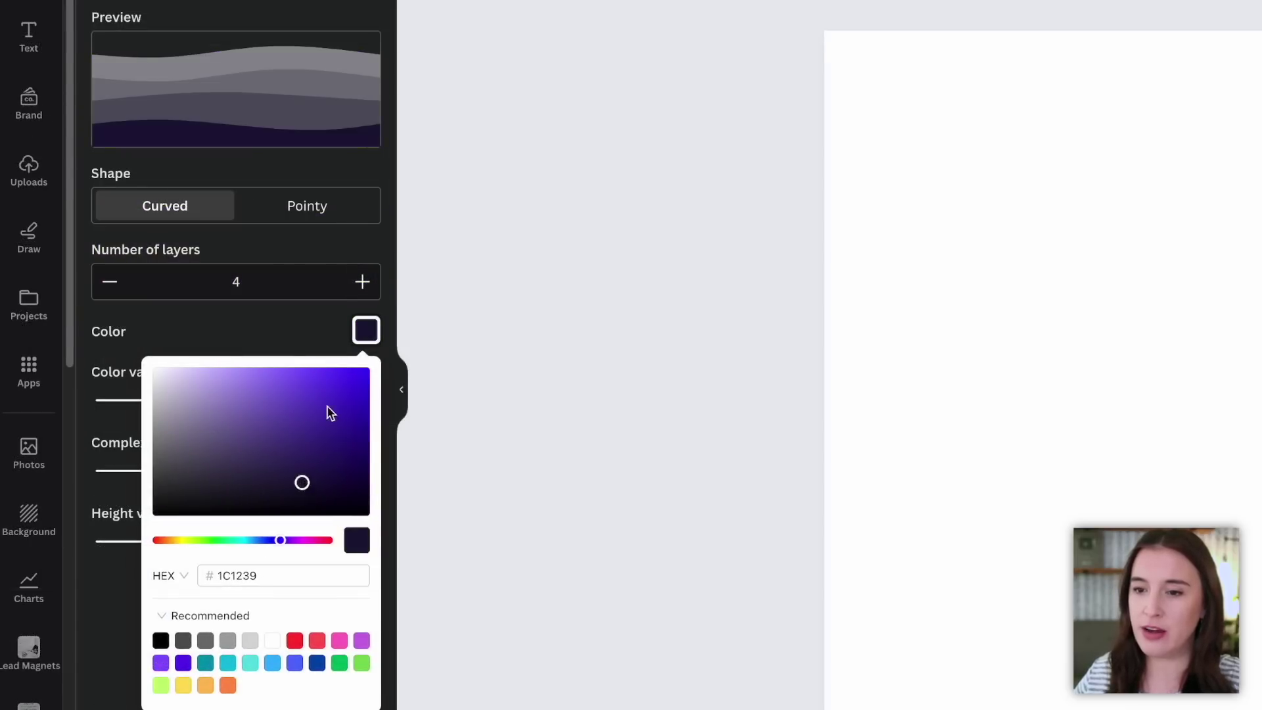
left_click(327, 404)
left_click_drag(283, 540, 189, 540)
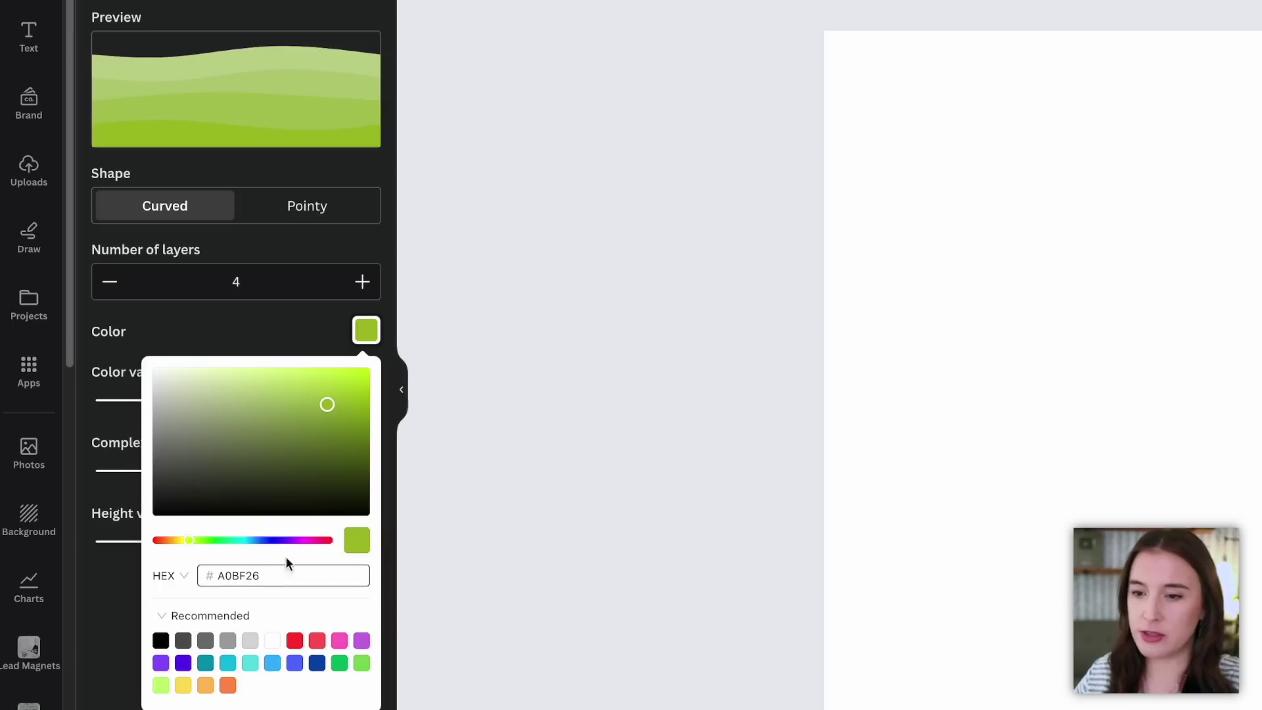
left_click(248, 540)
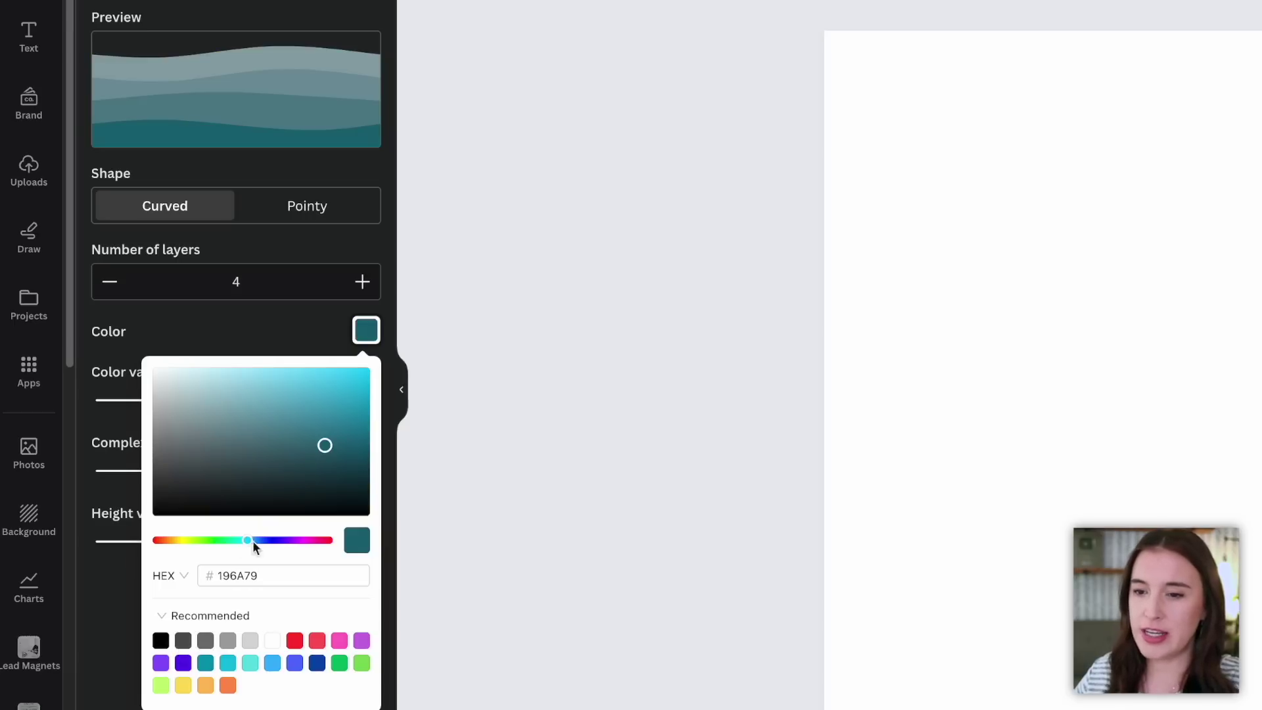
left_click(312, 337)
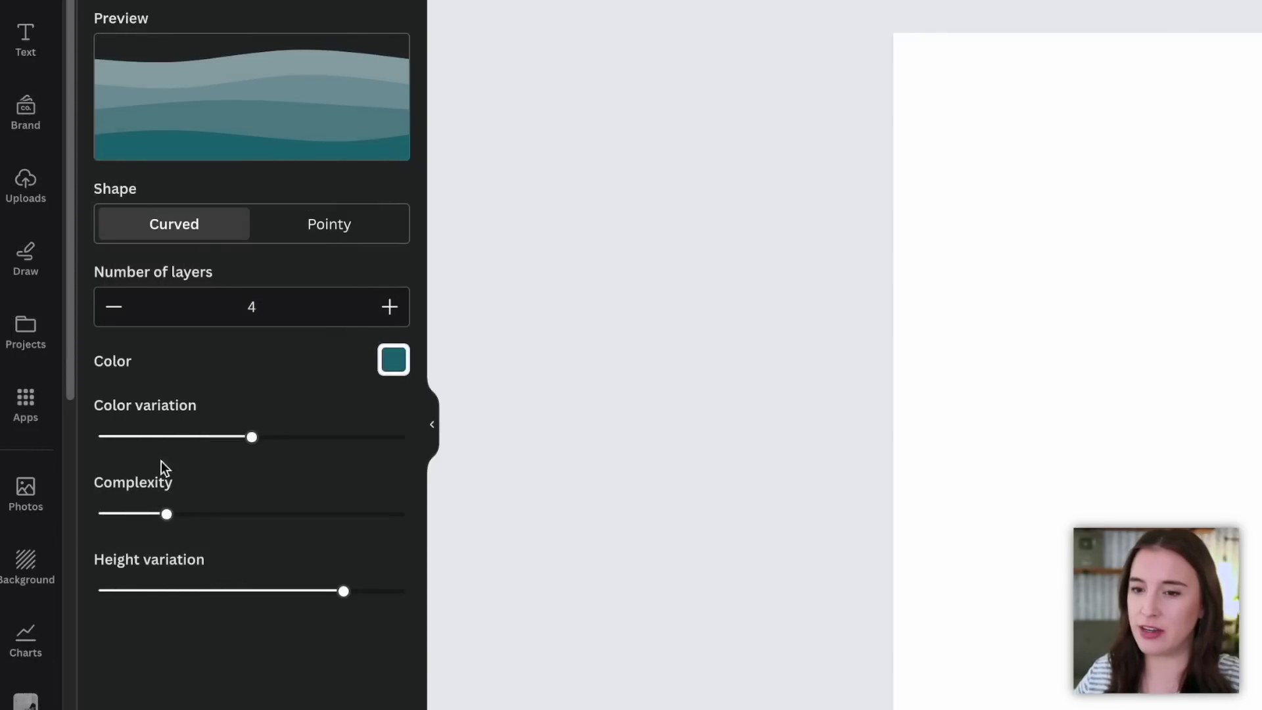
Raise the wave's colour variation through 0.15 to its maximum.
mouse_move(254, 442)
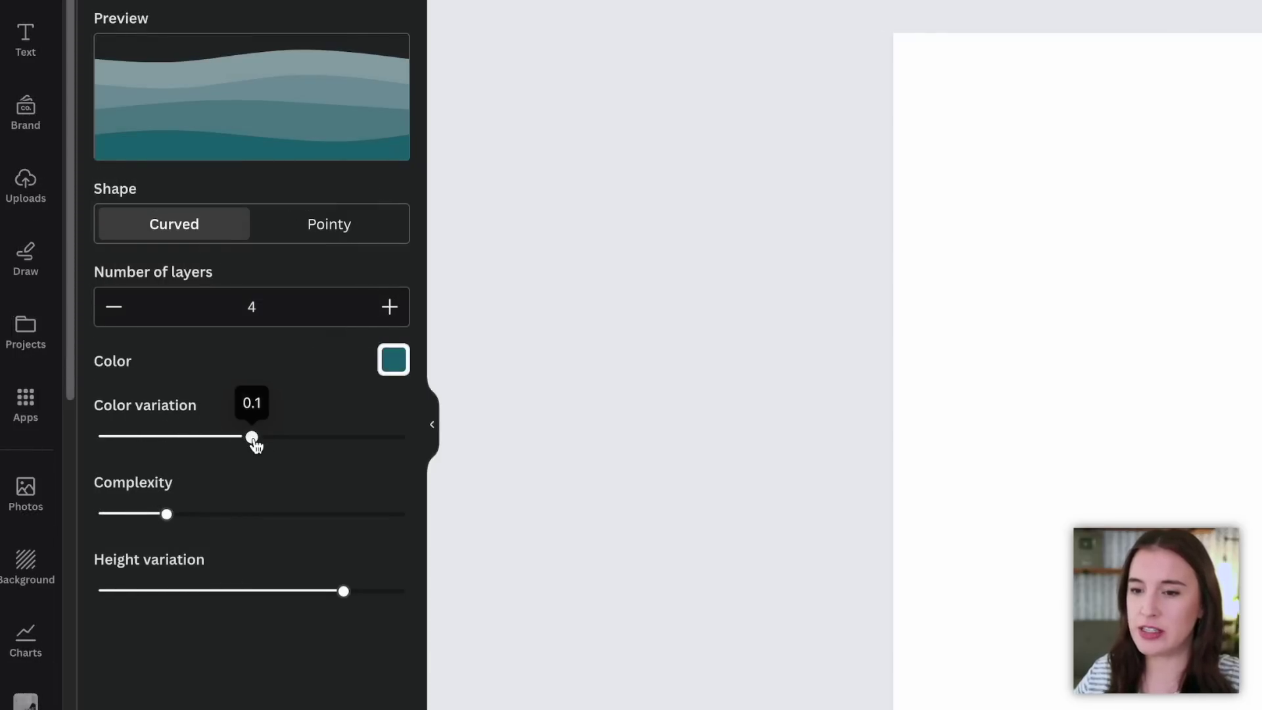
left_click_drag(255, 444, 323, 445)
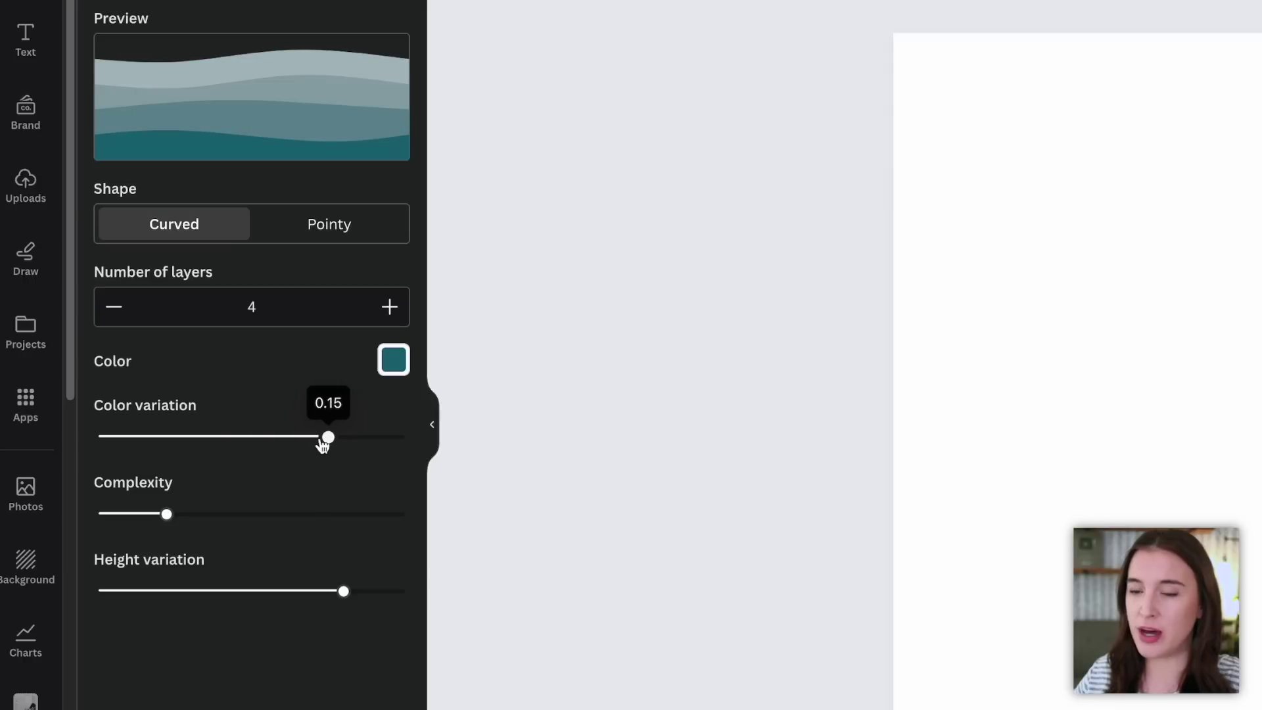
left_click_drag(326, 445, 407, 445)
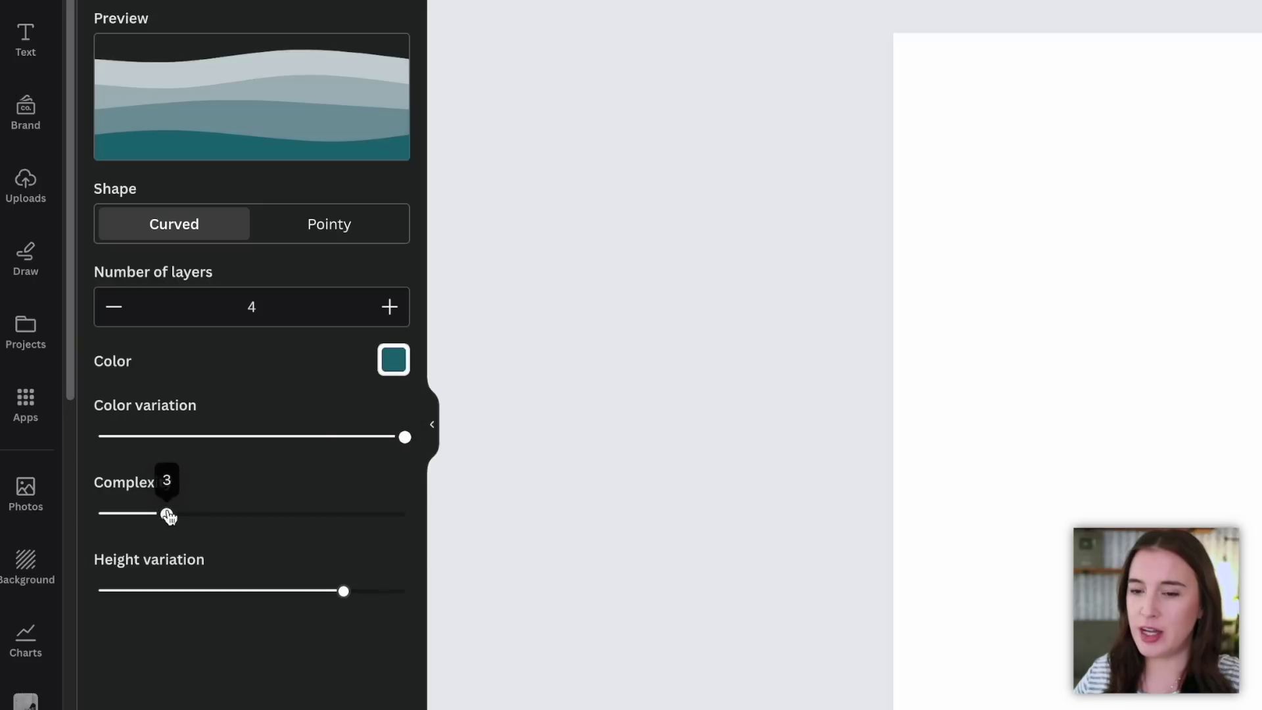
Raise the wave's complexity well above 3 and lower its height variation to the middle of its range.
left_click_drag(167, 519, 335, 516)
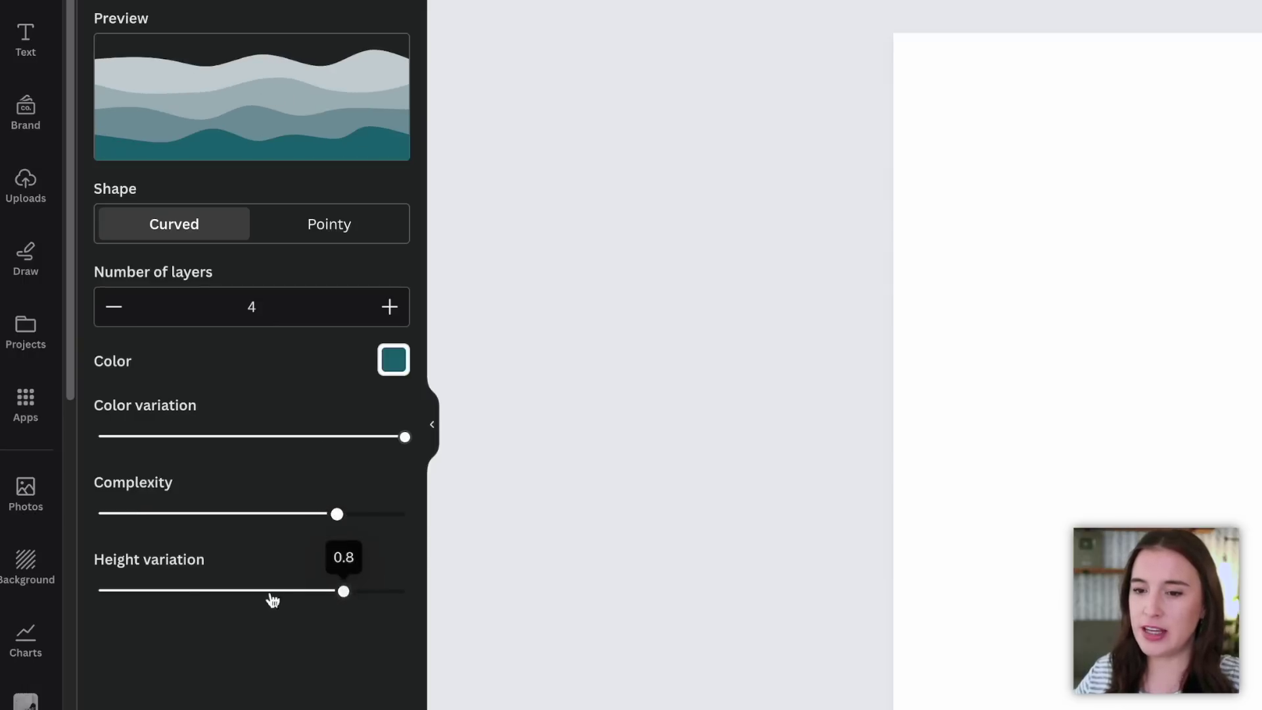
mouse_move(342, 598)
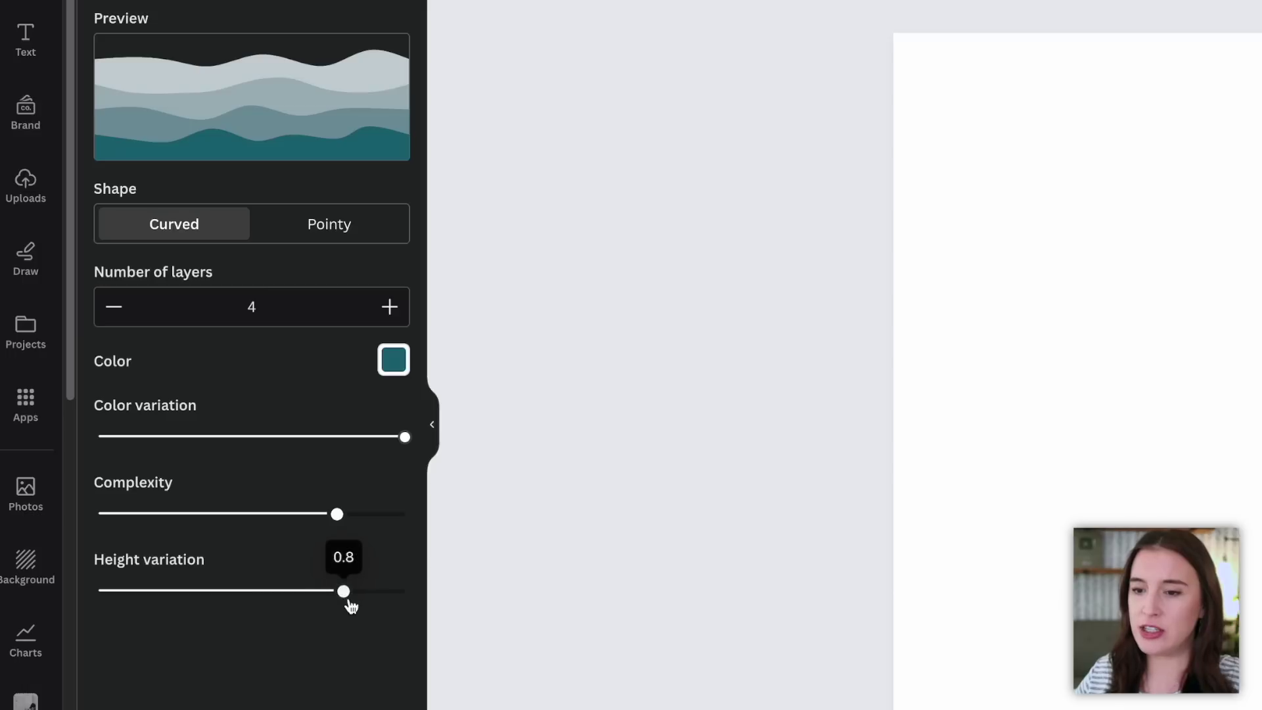
mouse_move(344, 601)
left_mouse_down()
mouse_move(104, 598)
mouse_move(342, 598)
left_mouse_up()
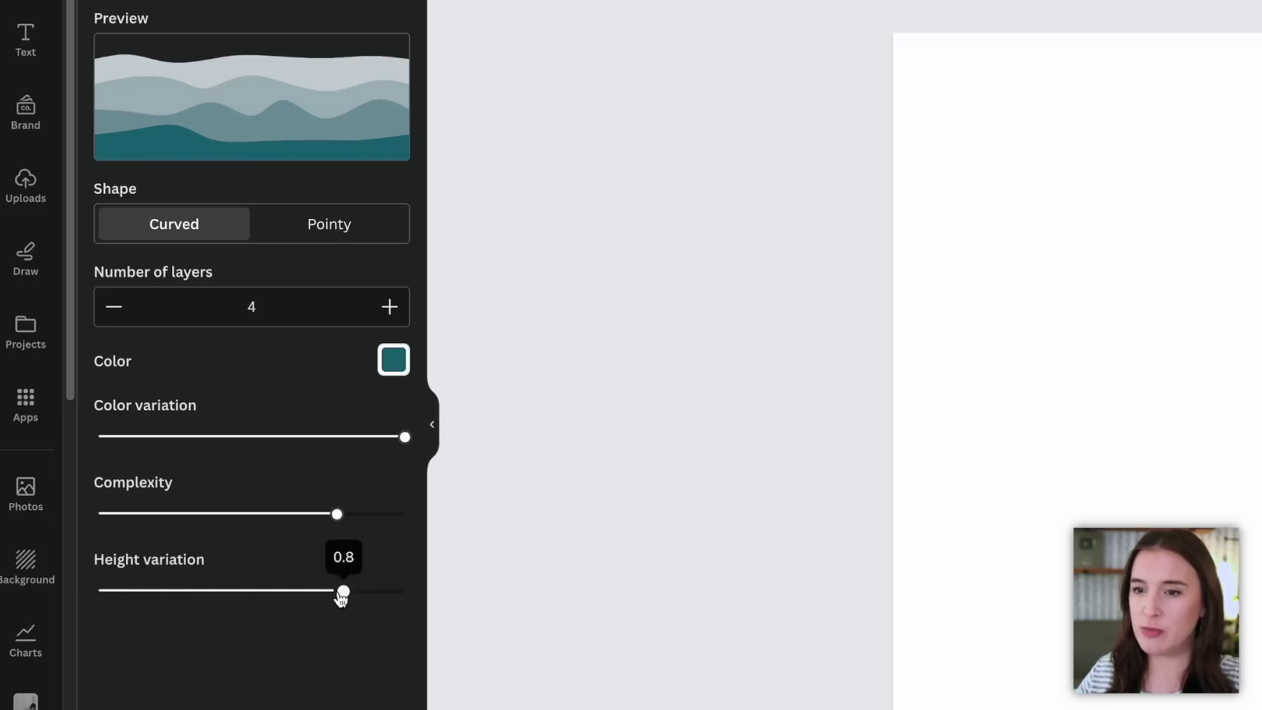
left_click_drag(342, 601, 253, 597)
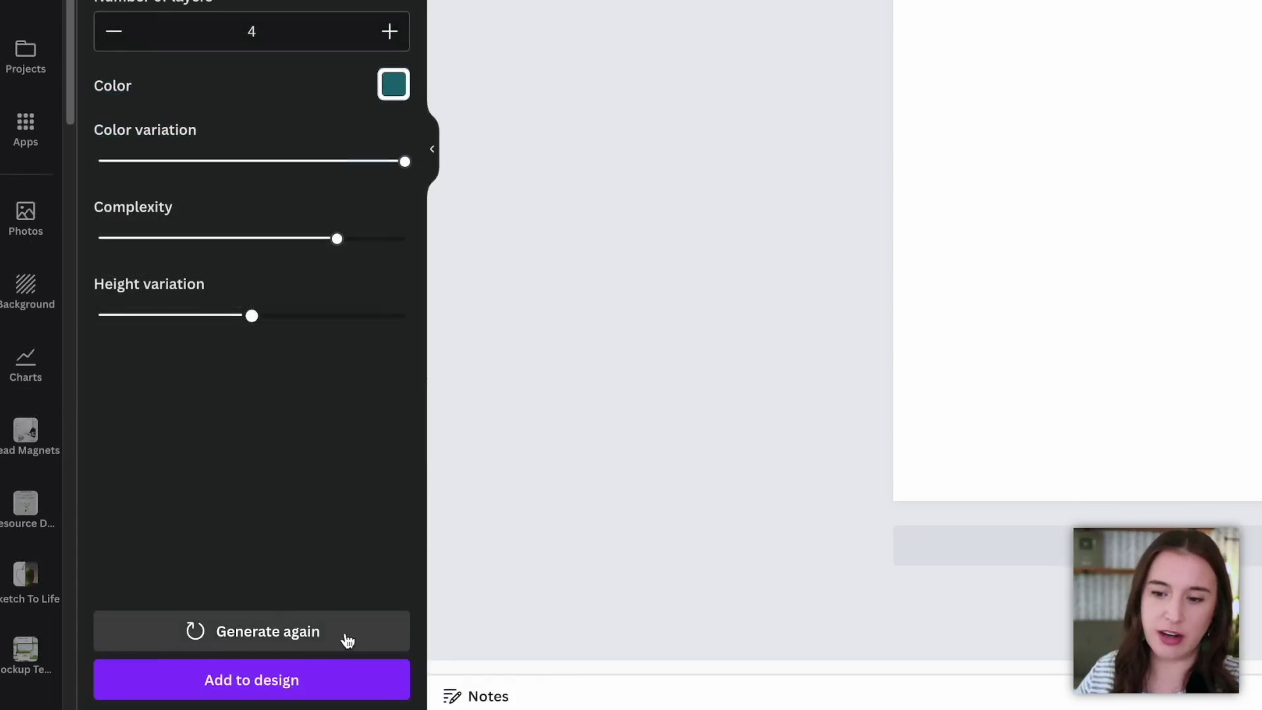
Add the four-layer wave to the design and fit it across the full width of the page's lower part.
left_click(255, 684)
left_click_drag(731, 320, 709, 518)
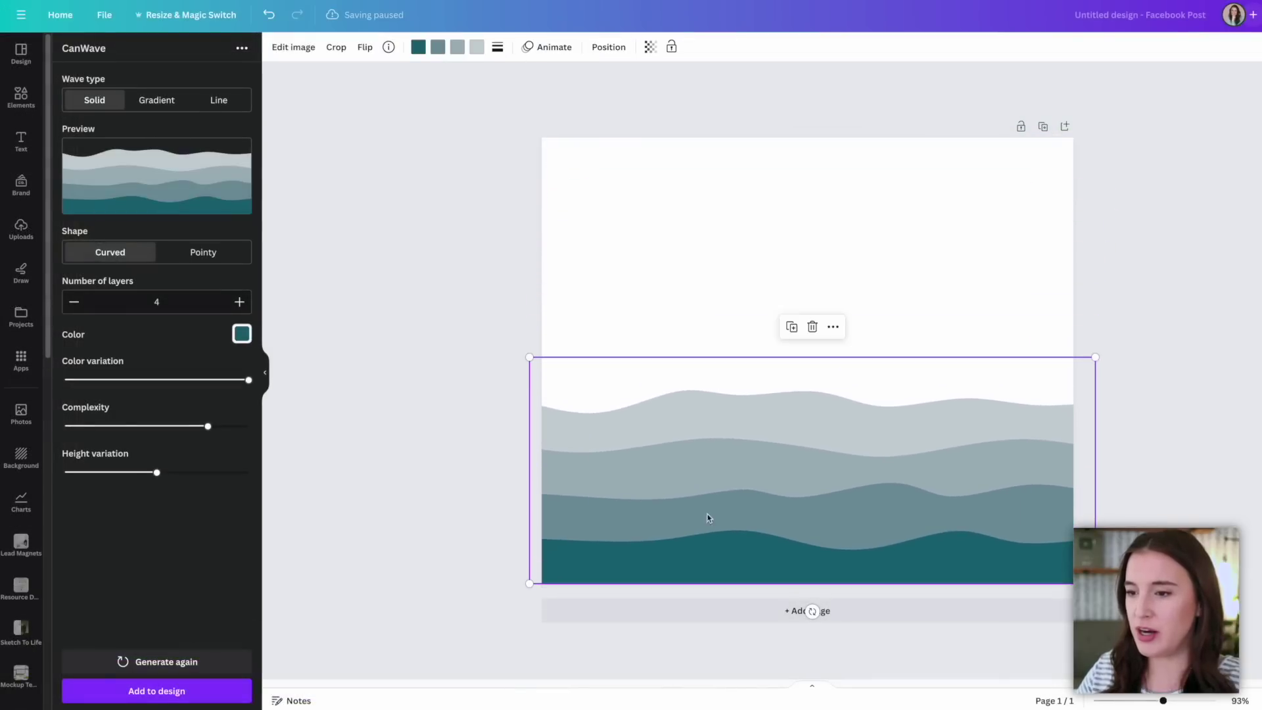
mouse_move(529, 357)
left_mouse_down()
mouse_move(347, 284)
mouse_move(524, 355)
left_mouse_up()
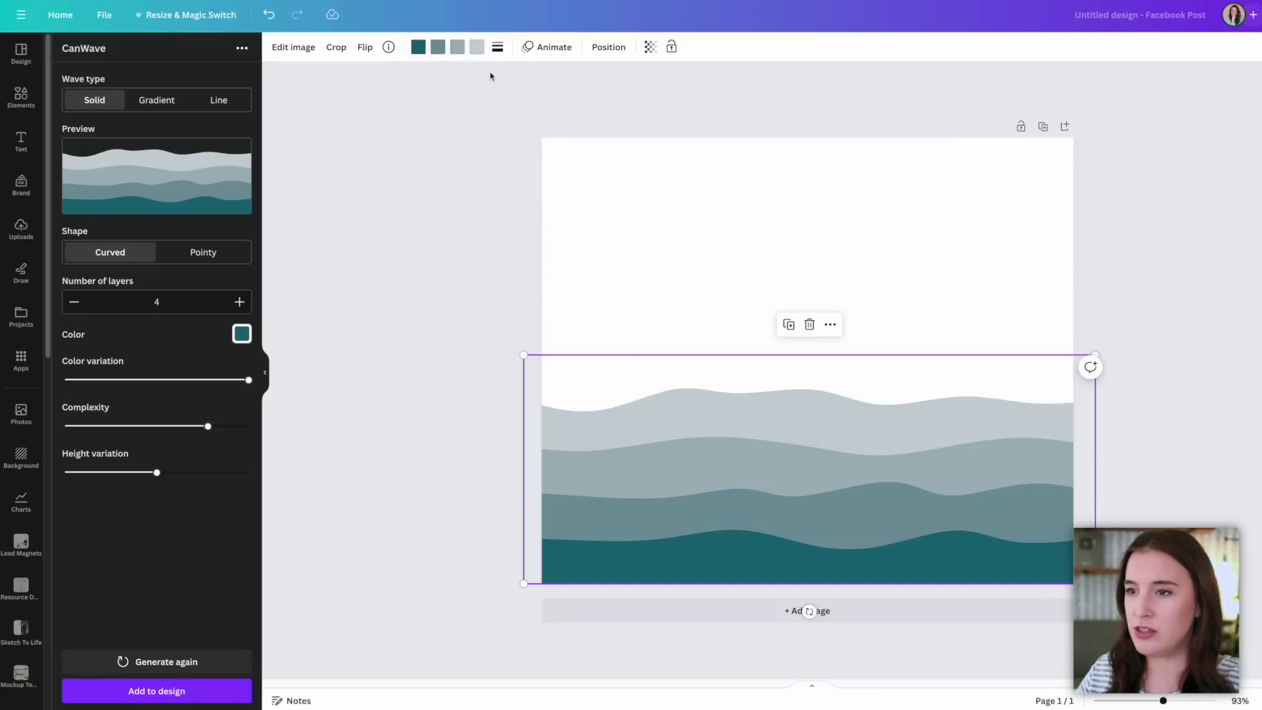
Try light grey and white for the wave's top layer, returning it to the pale grey-teal document colour.
left_click(476, 58)
left_click(172, 211)
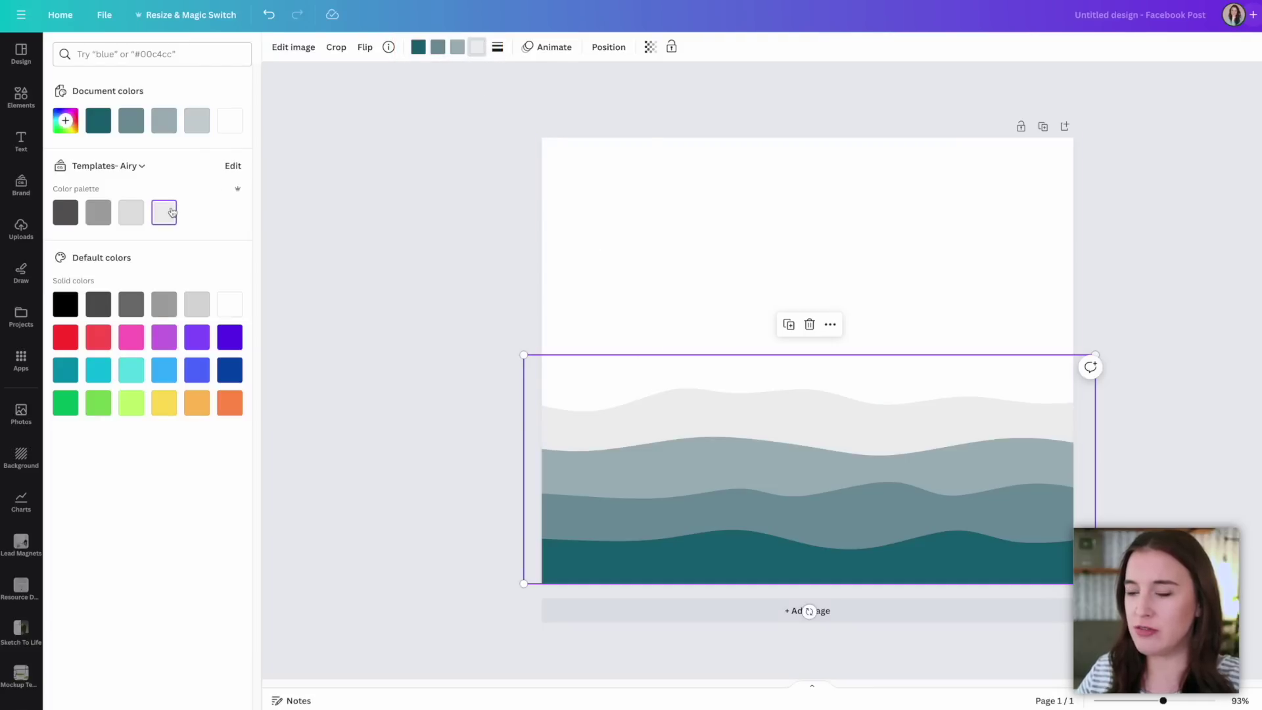
left_click(229, 120)
left_click(197, 120)
left_click(571, 257)
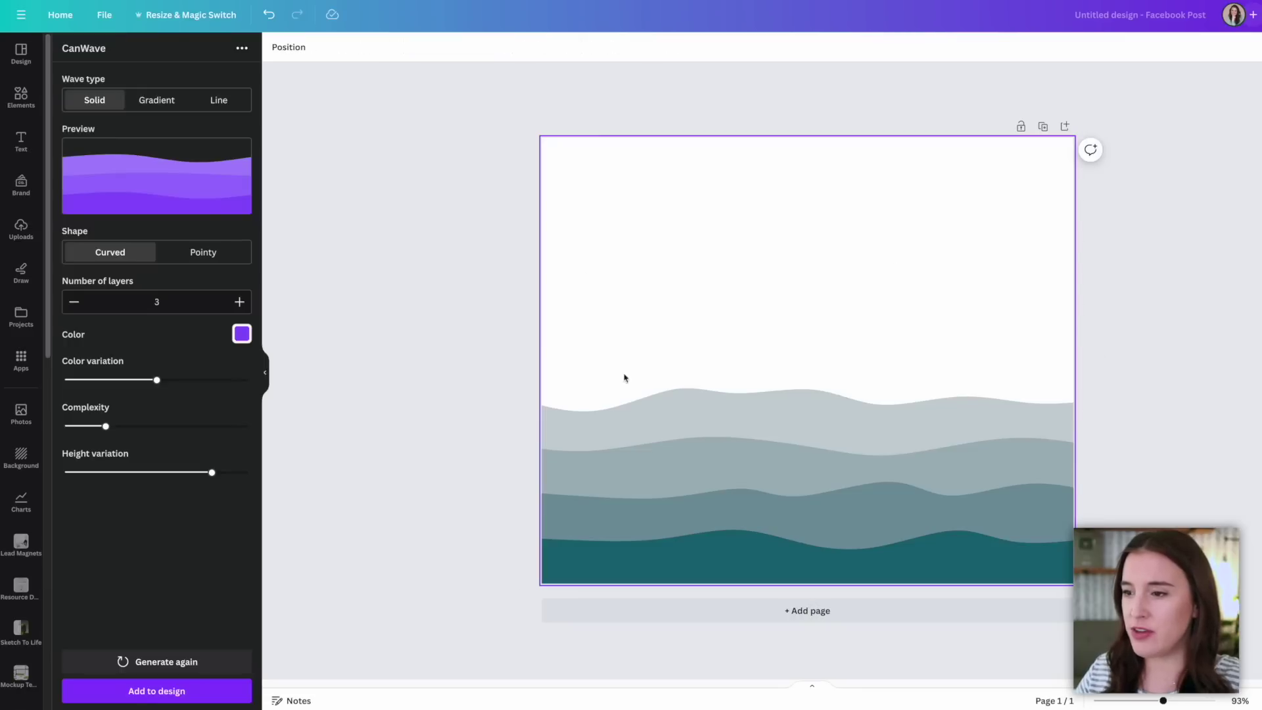
Add the heading "Question and Answer" above the waves and change the page background to light grey from the brand palette.
left_click(21, 141)
left_click(186, 95)
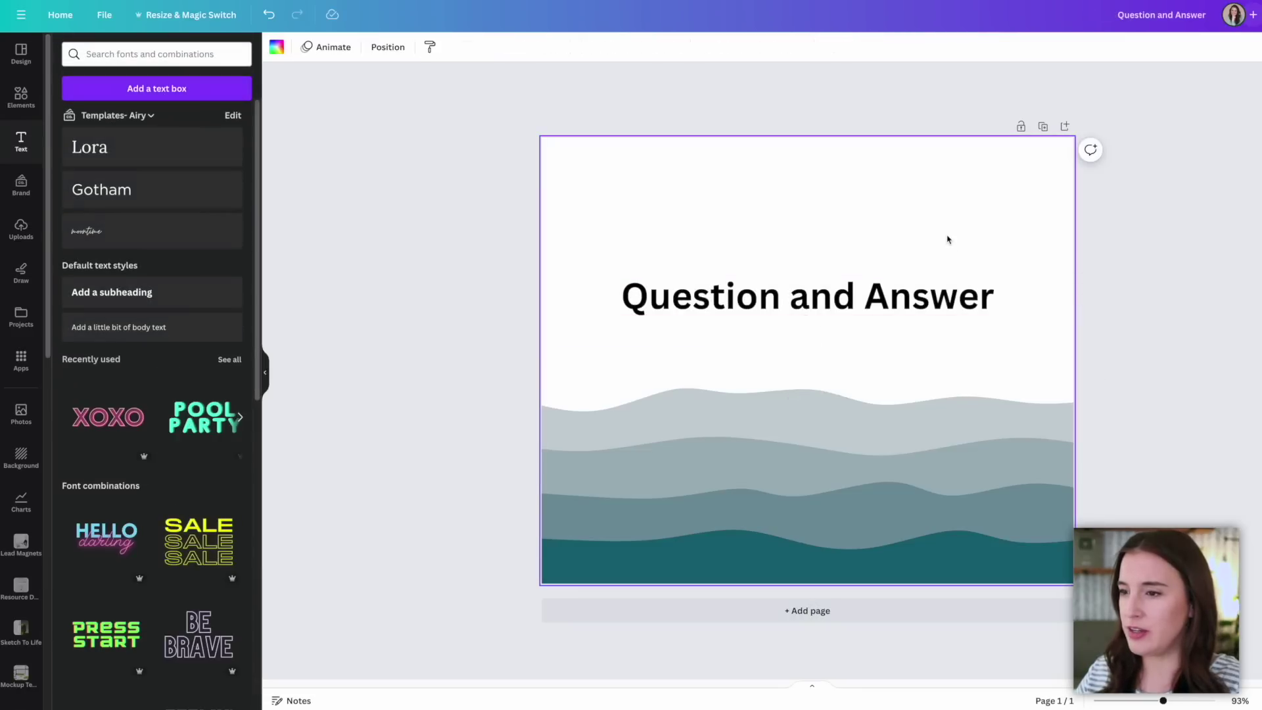
left_click(276, 48)
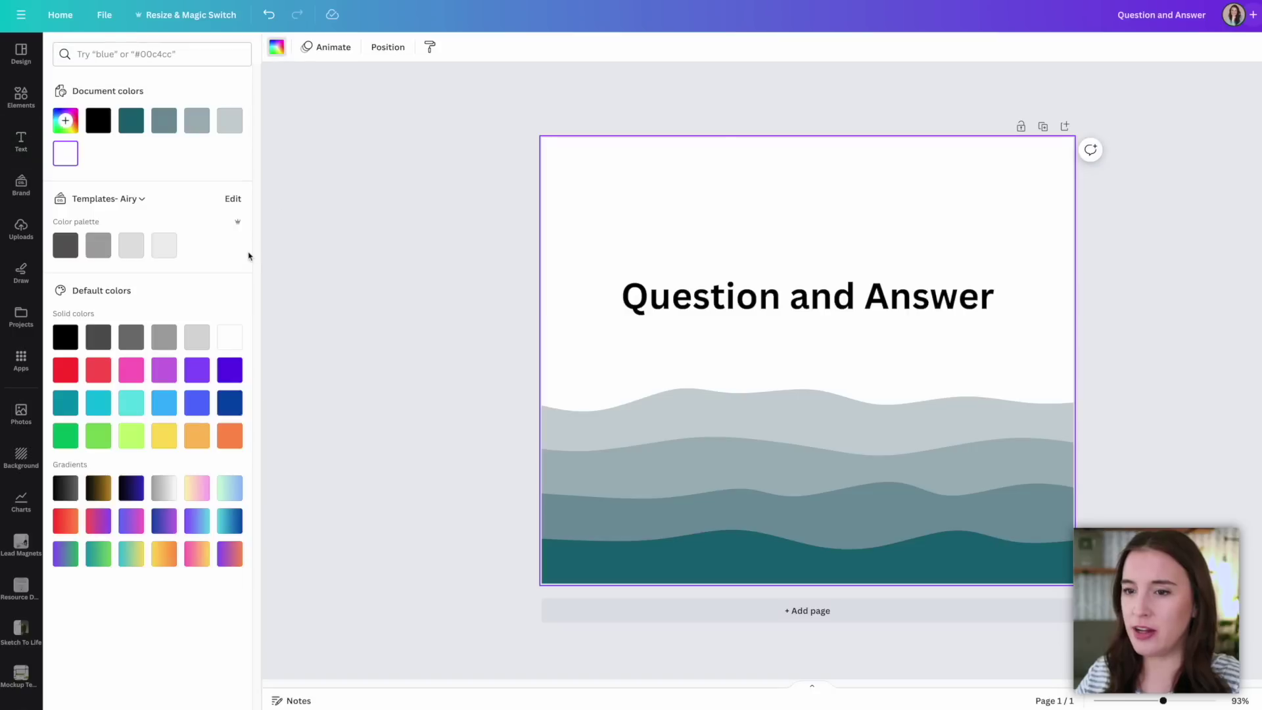
left_click(98, 246)
left_click(135, 253)
left_click(1191, 270)
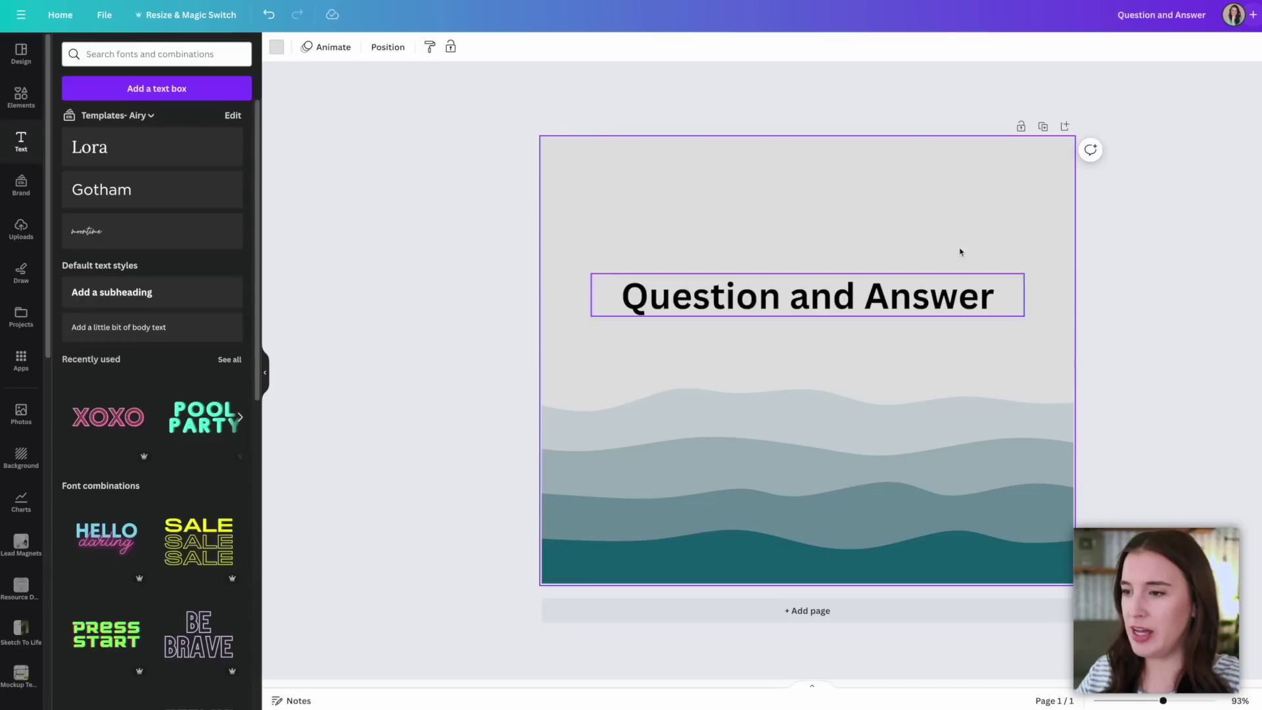
Clear everything from the page and open the Photostylist app by searching the apps for "photos".
key("Delete")
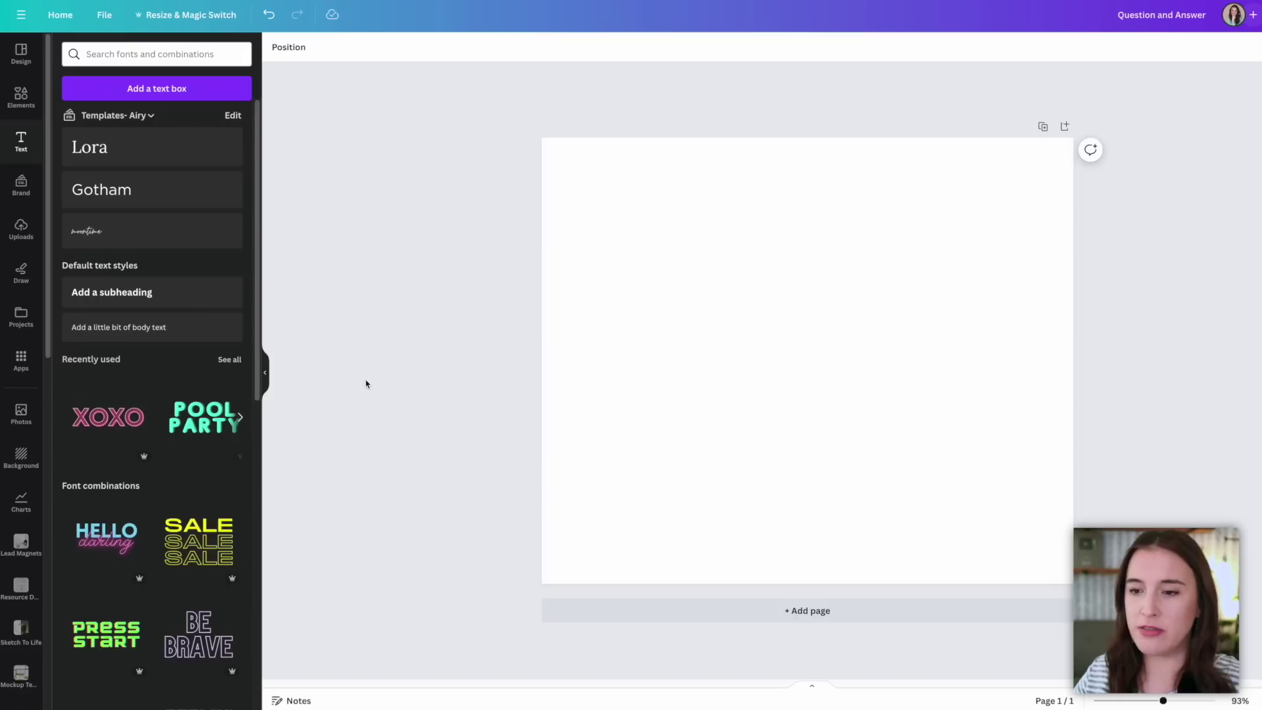
left_click(20, 364)
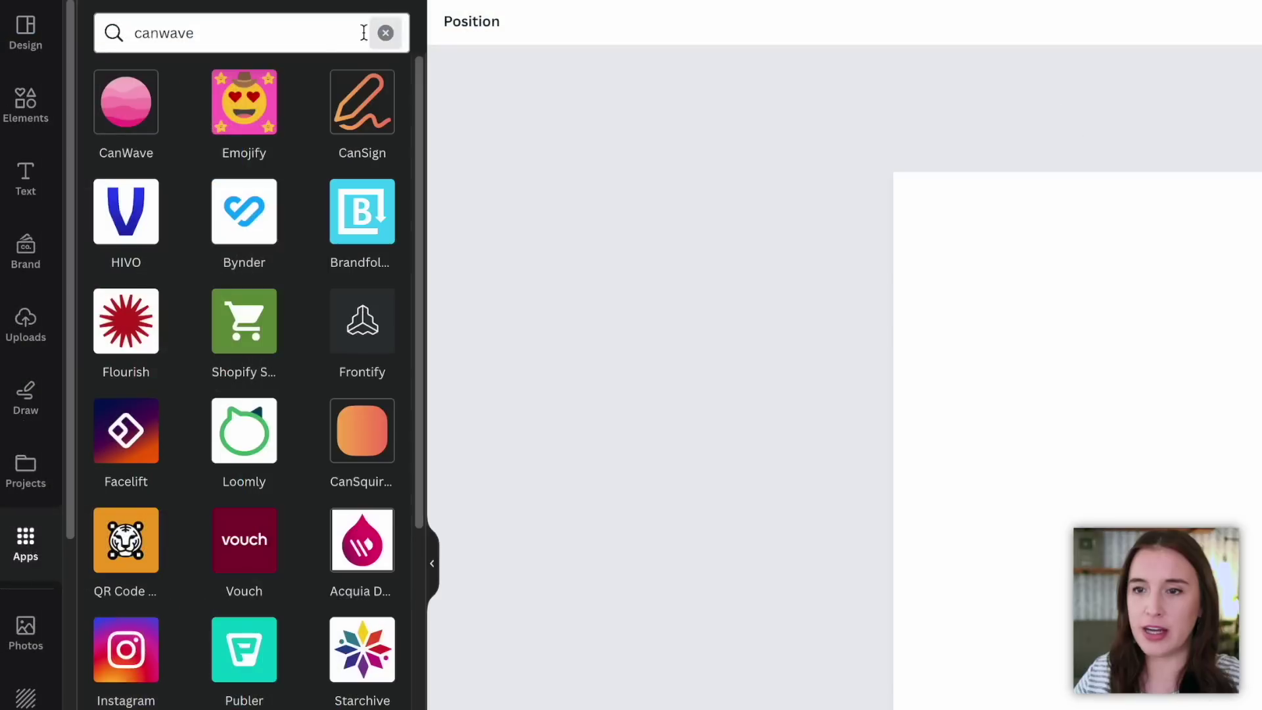
left_click(236, 54)
type("photos")
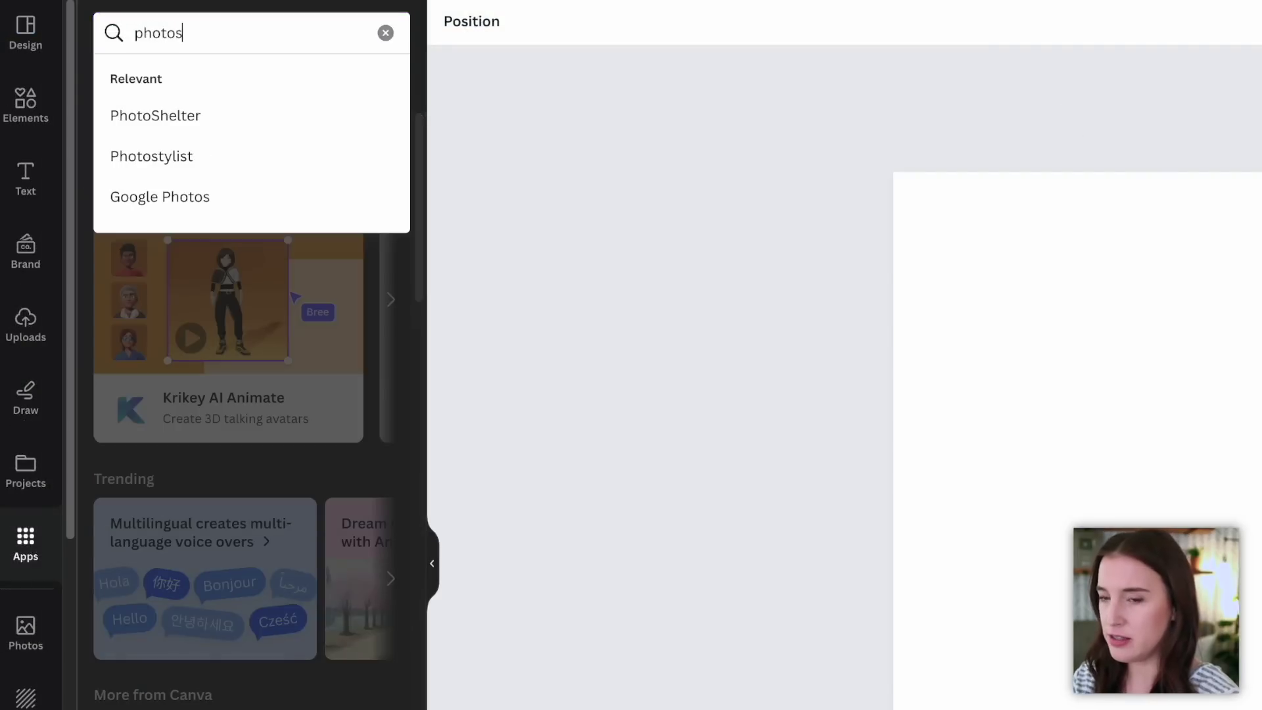
left_click(270, 146)
left_click(131, 123)
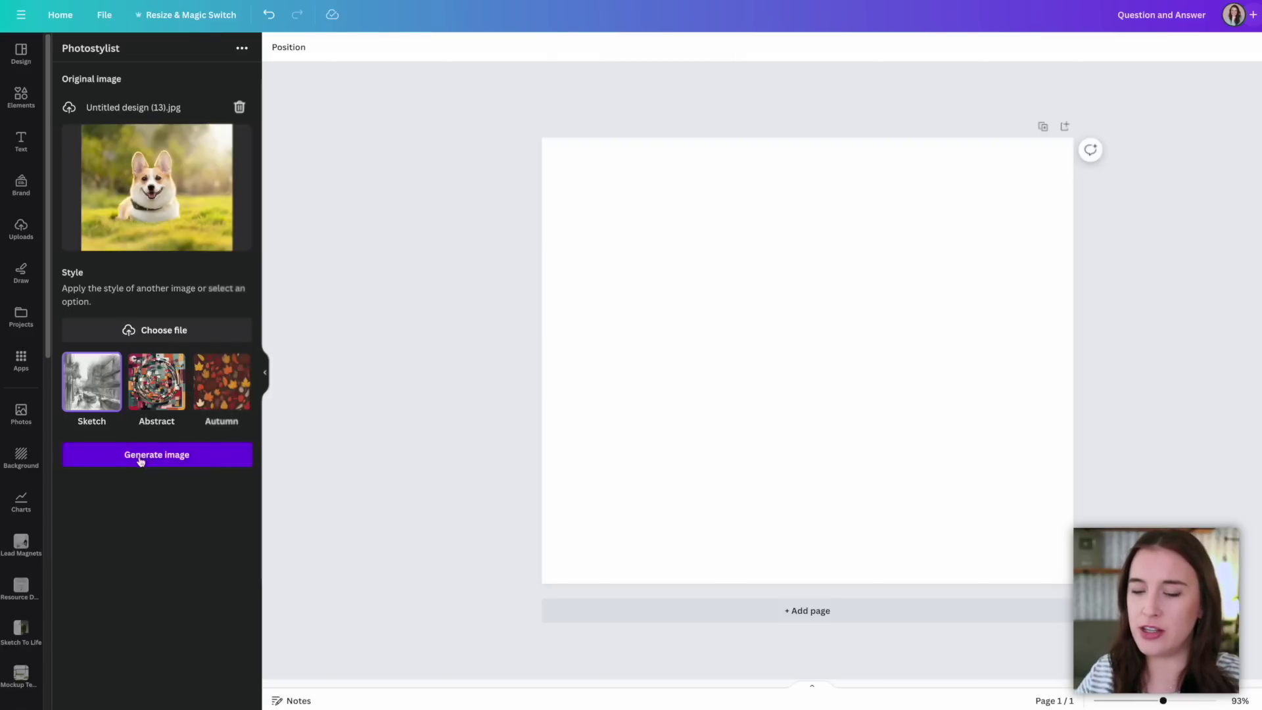
Generate a Sketch-style version of the corgi photo Untitled design (13).jpg and enlarge it to nearly fill the page.
left_click(186, 459)
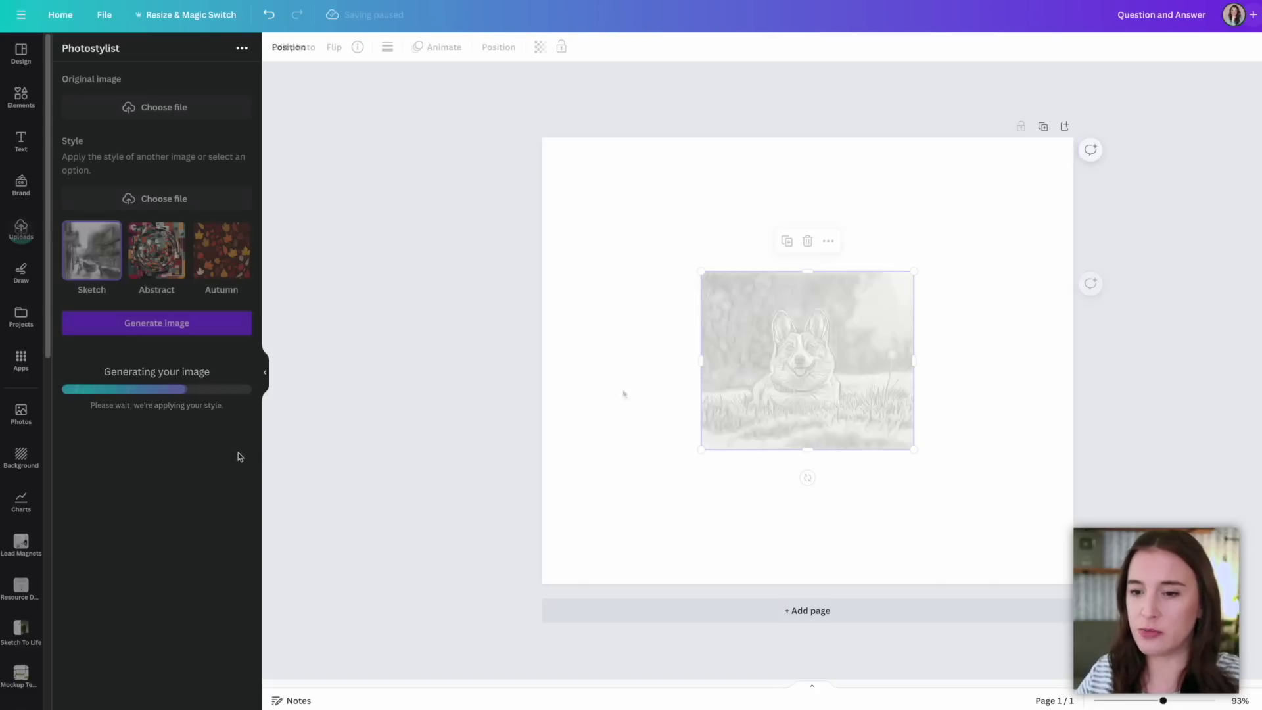
left_click_drag(700, 272, 556, 150)
left_click_drag(913, 450, 1079, 562)
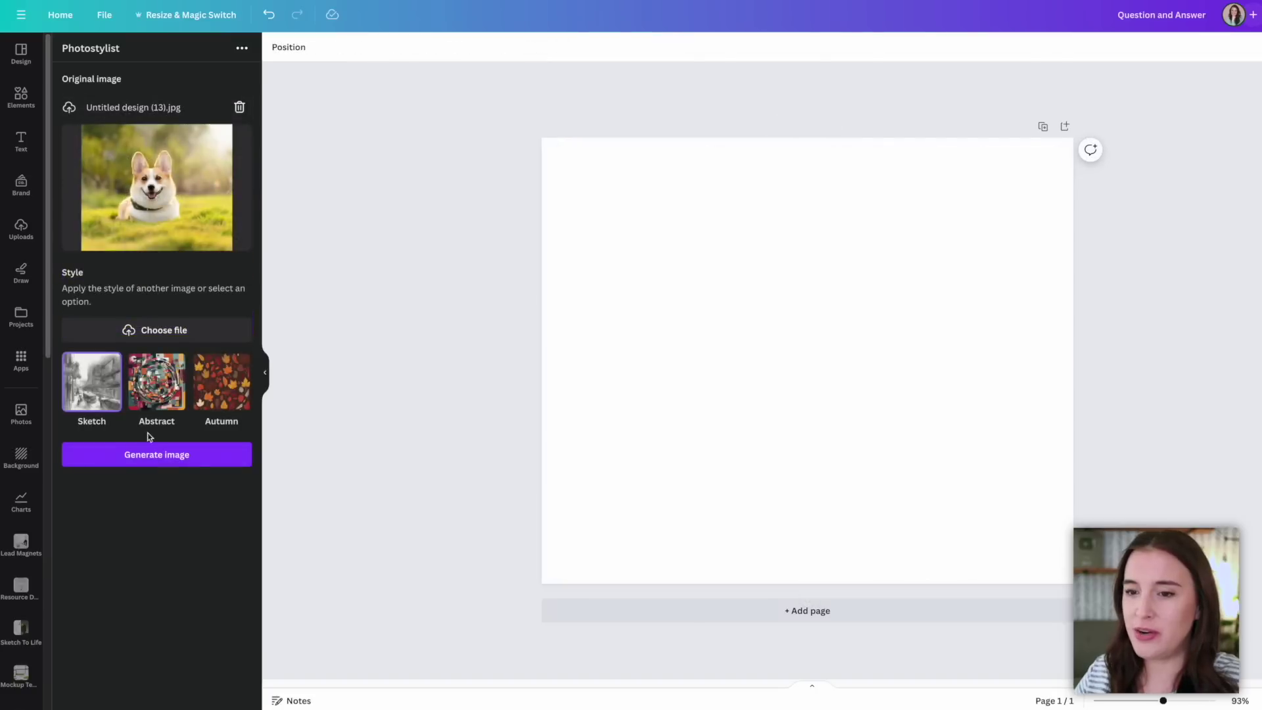
Generate an Abstract-style version of the corgi photo and enlarge it to cover most of the page.
left_click(159, 378)
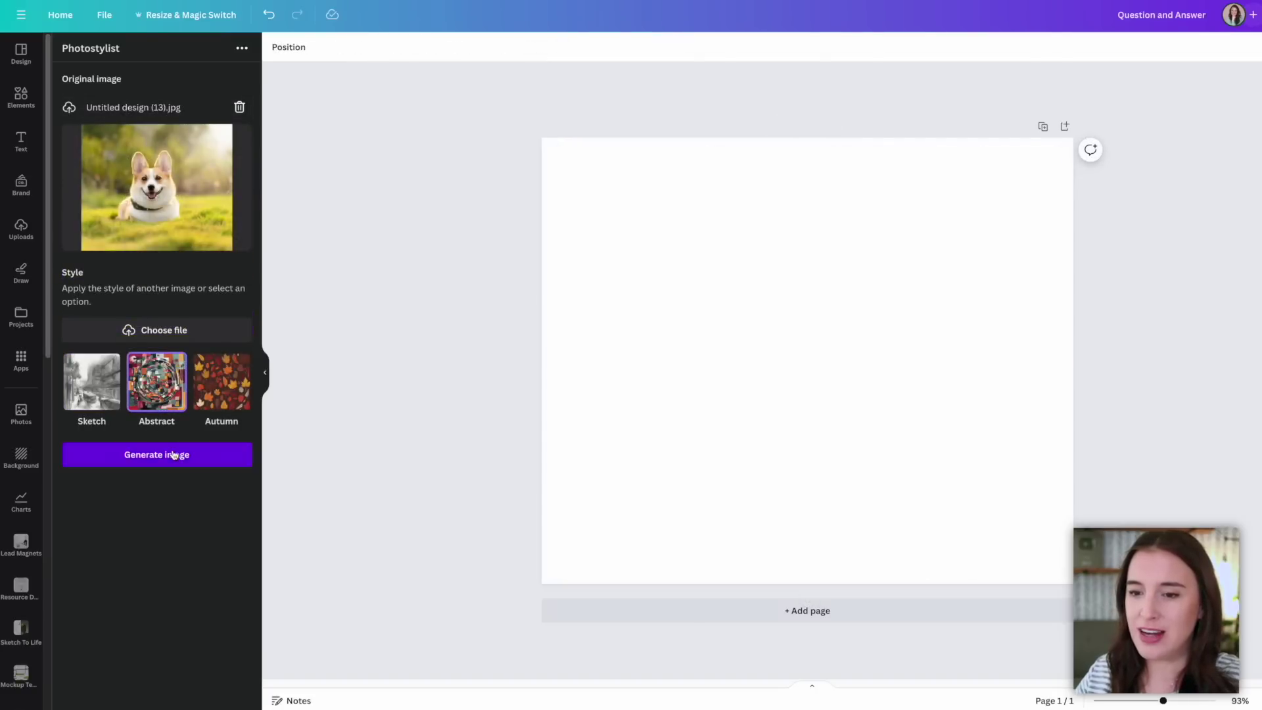
left_click(155, 462)
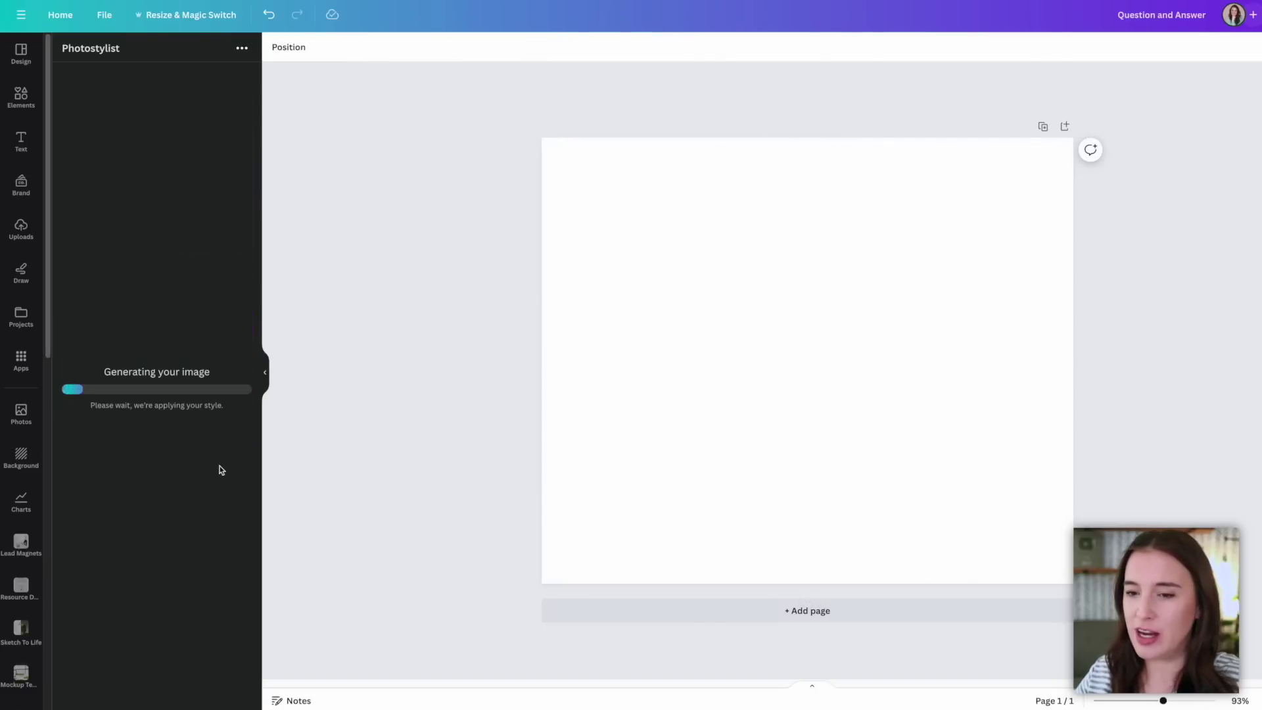
left_click_drag(700, 273, 578, 172)
left_click_drag(914, 449, 1035, 552)
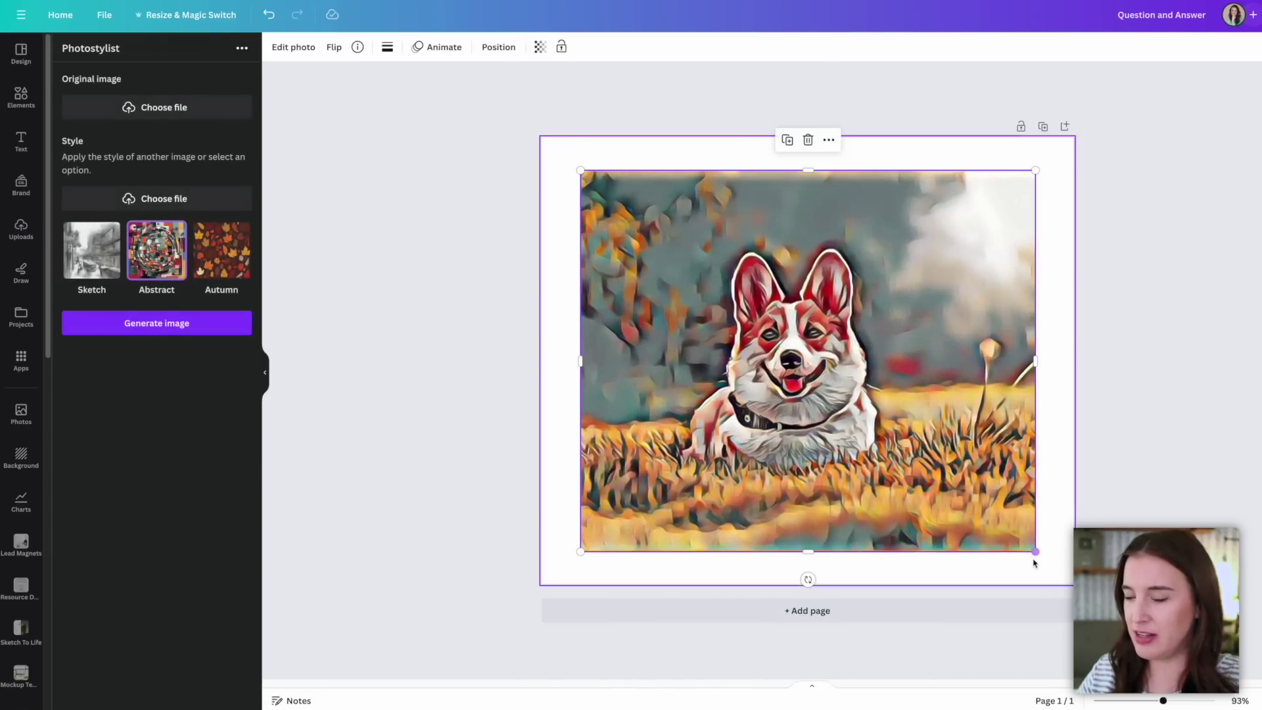
left_click_drag(581, 173, 568, 160)
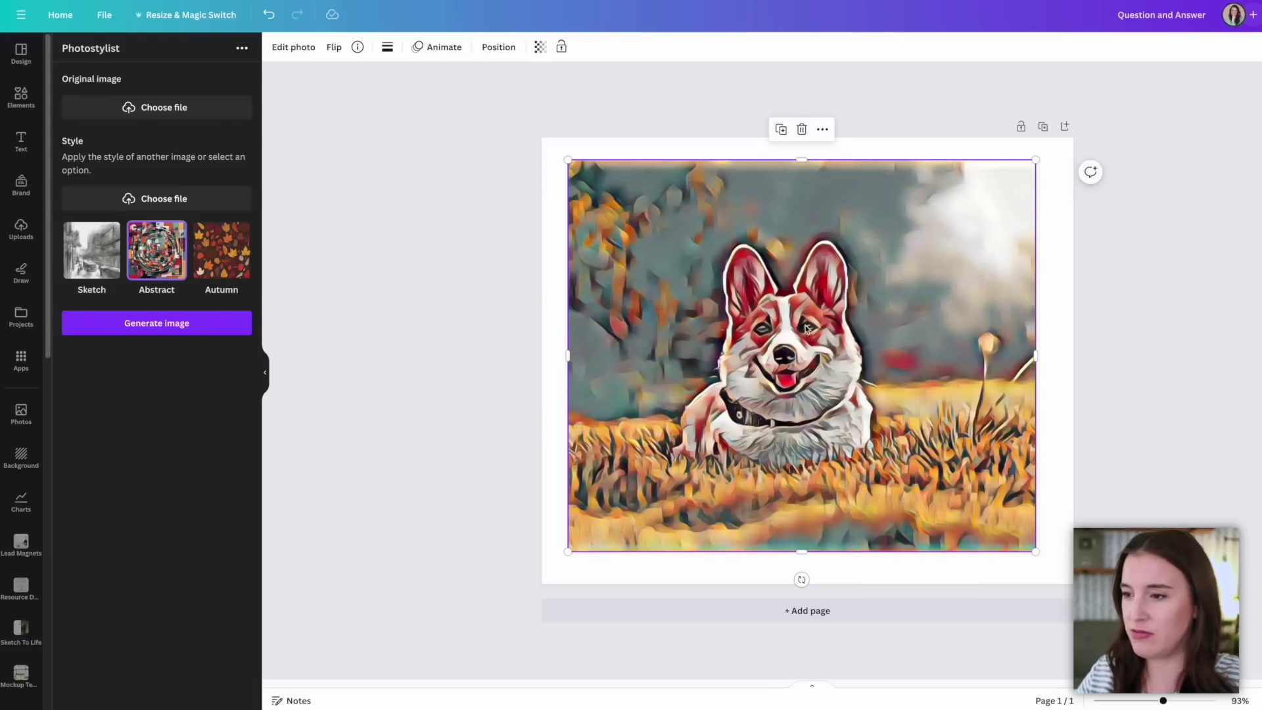
Delete the Abstract-style image and generate an Autumn-style version of Untitled design (13).jpg.
key("Delete")
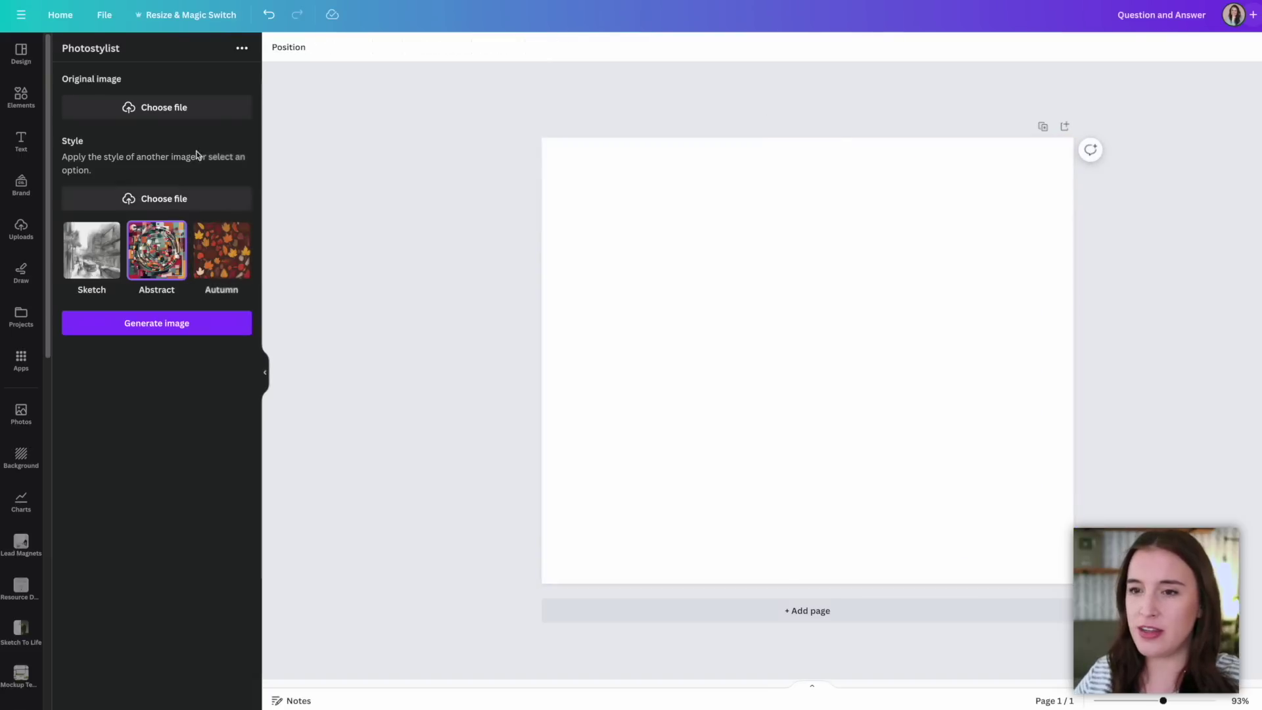
left_click(186, 107)
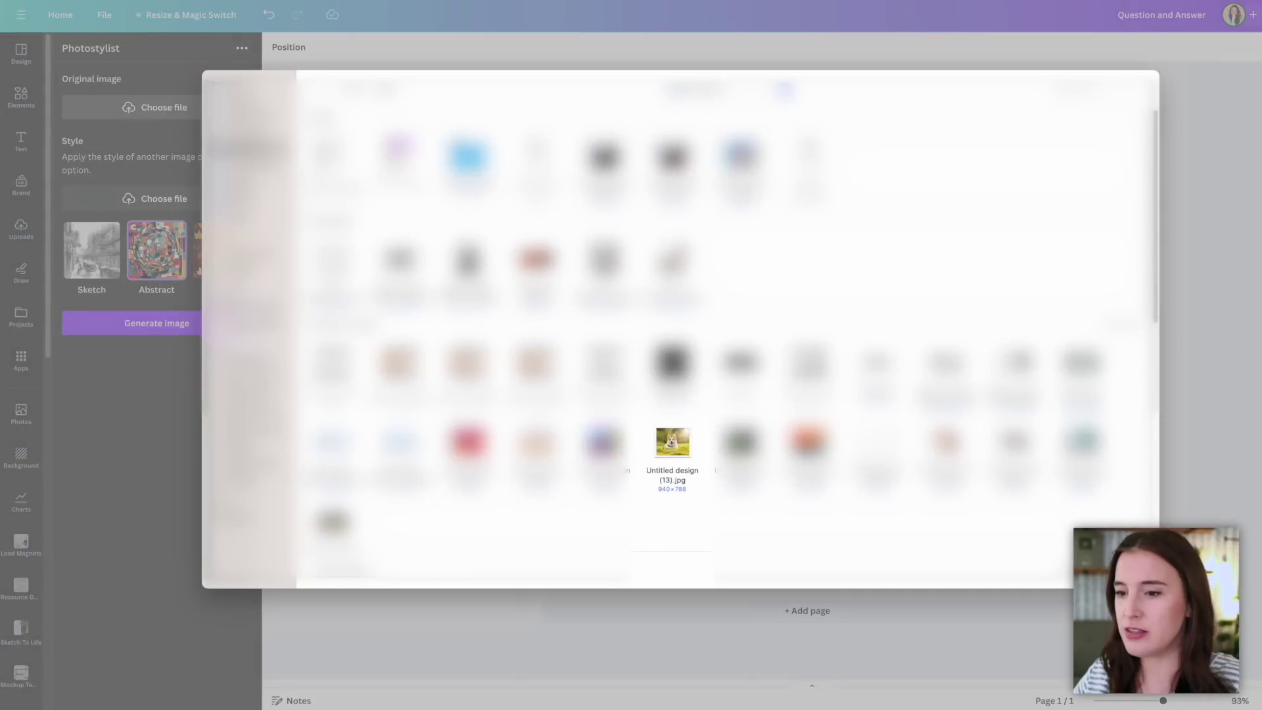
double_click(673, 442)
left_click(230, 383)
left_click(198, 454)
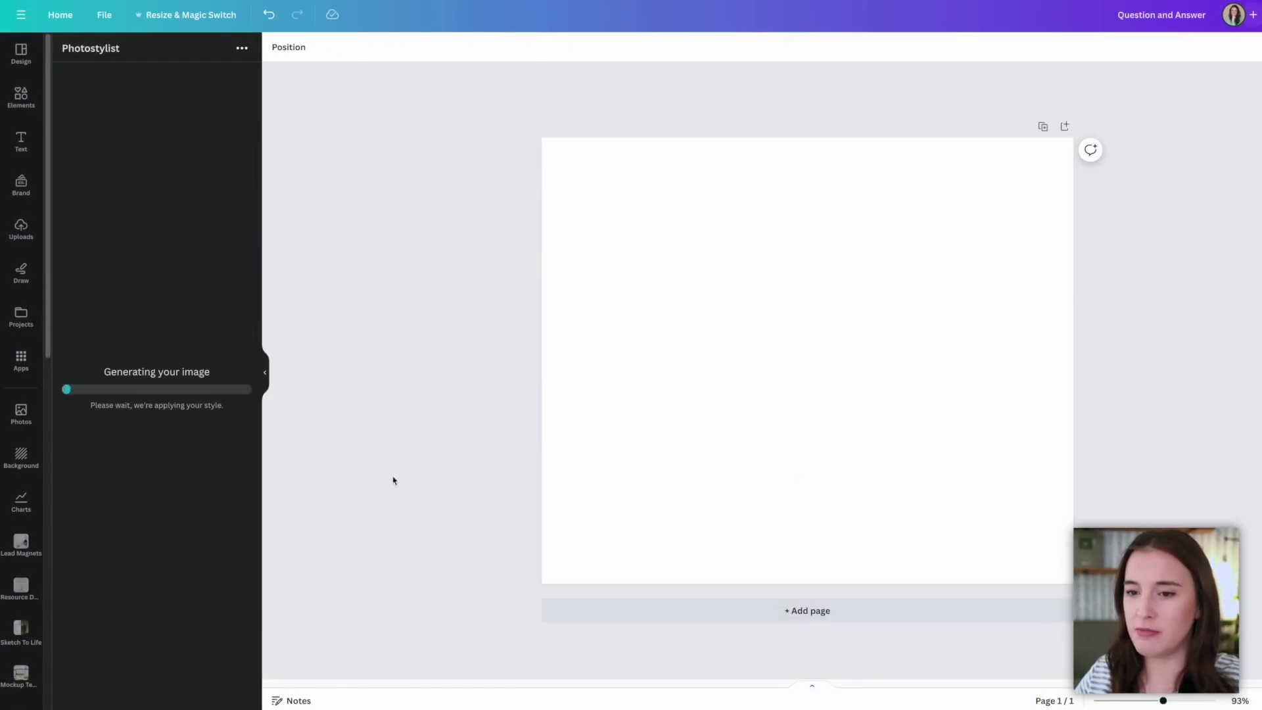
Enlarge the Autumn-style corgi image to cover most of the page and adjust its position.
left_click_drag(701, 270, 602, 189)
left_click_drag(914, 451, 1013, 533)
left_click_drag(607, 192, 586, 176)
left_click_drag(826, 381, 842, 387)
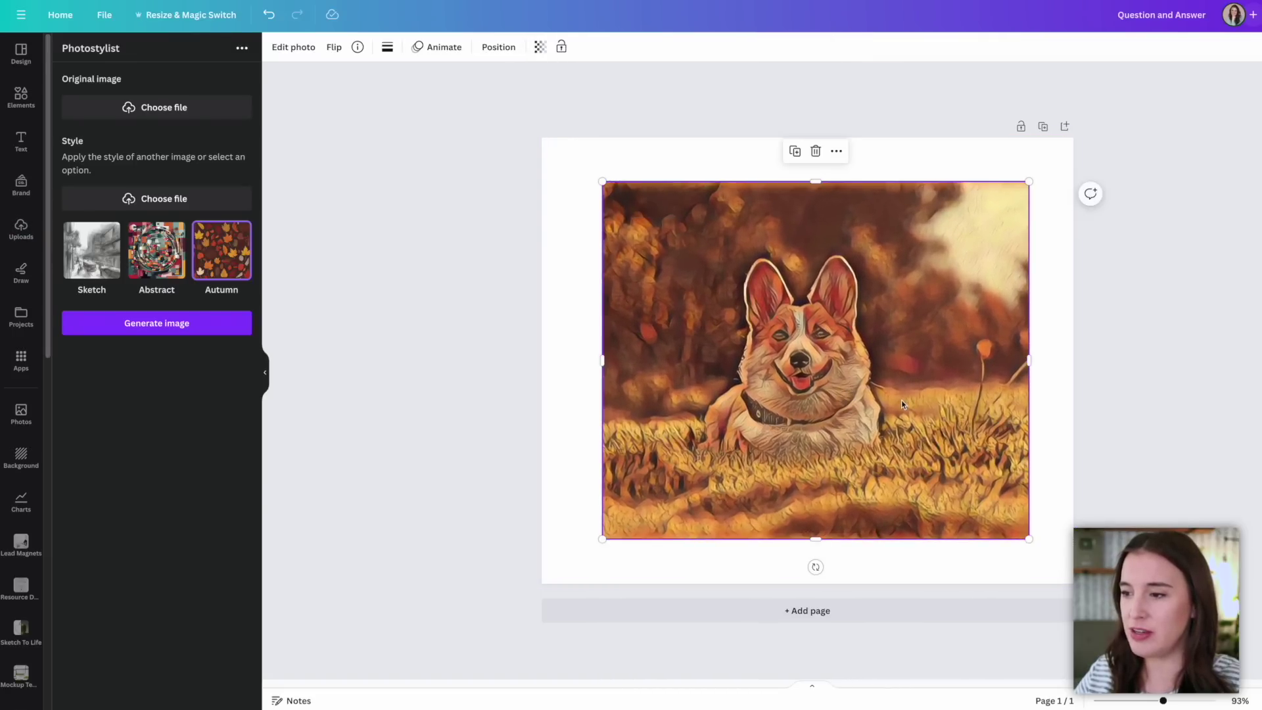
Replace the Autumn-style image with a version of Untitled design (13).jpg styled after the watercolour file Untitled design (19).jpg.
key("Delete")
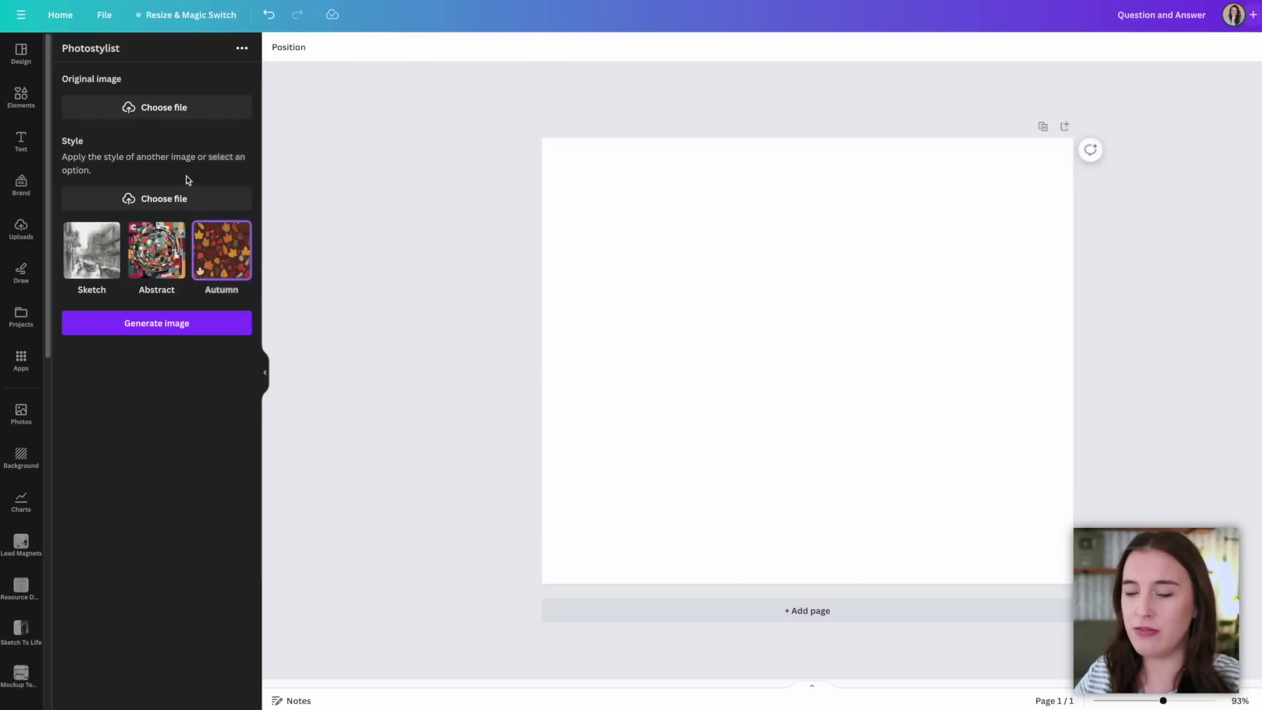
left_click(178, 107)
double_click(671, 451)
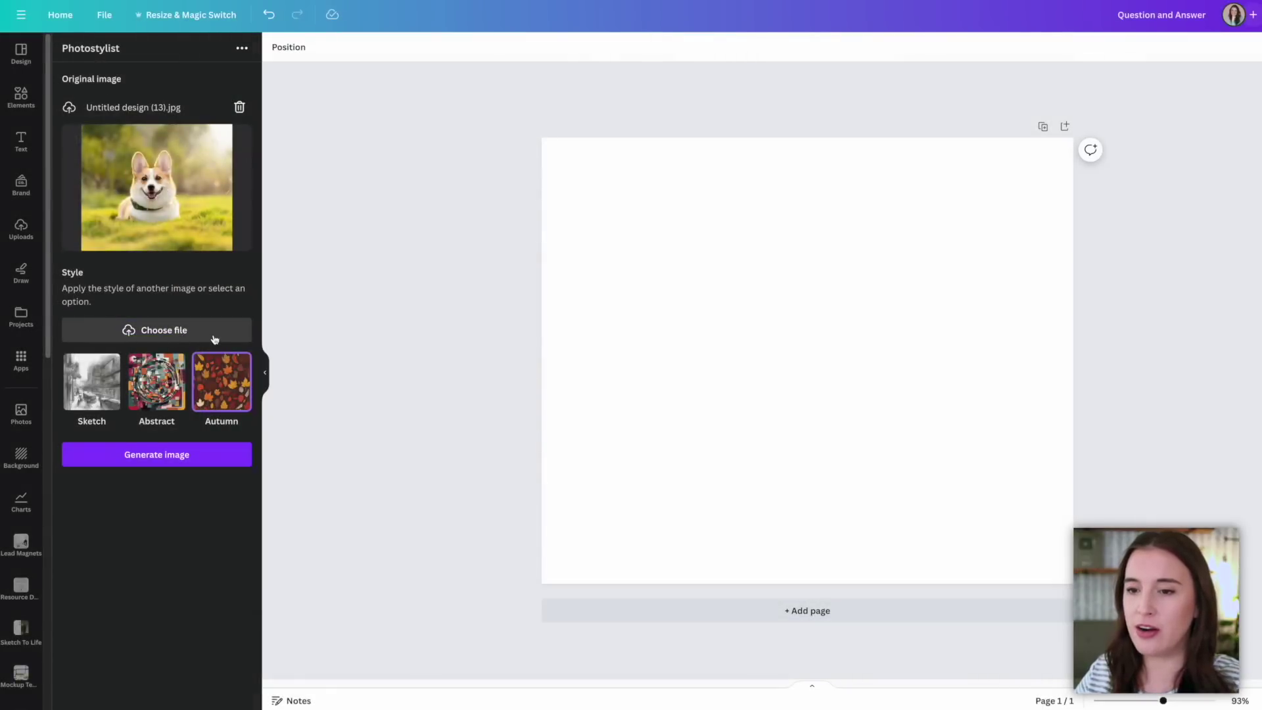
left_click(194, 339)
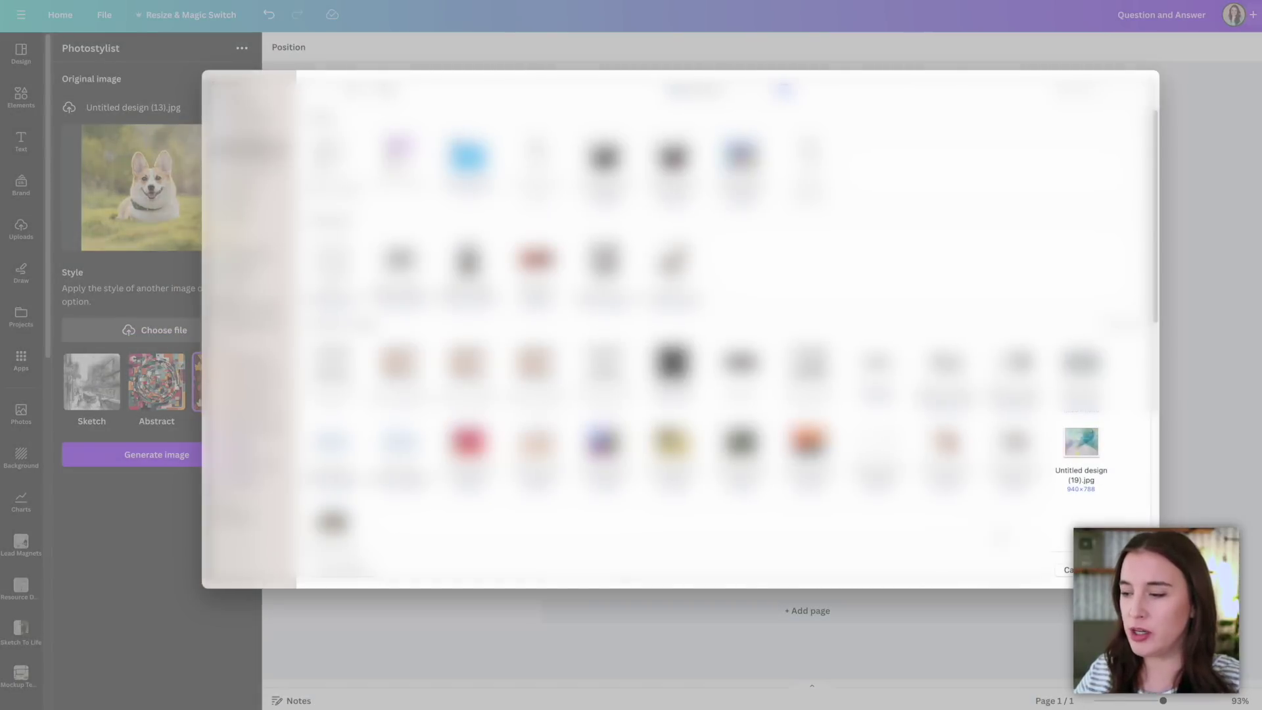
double_click(1081, 444)
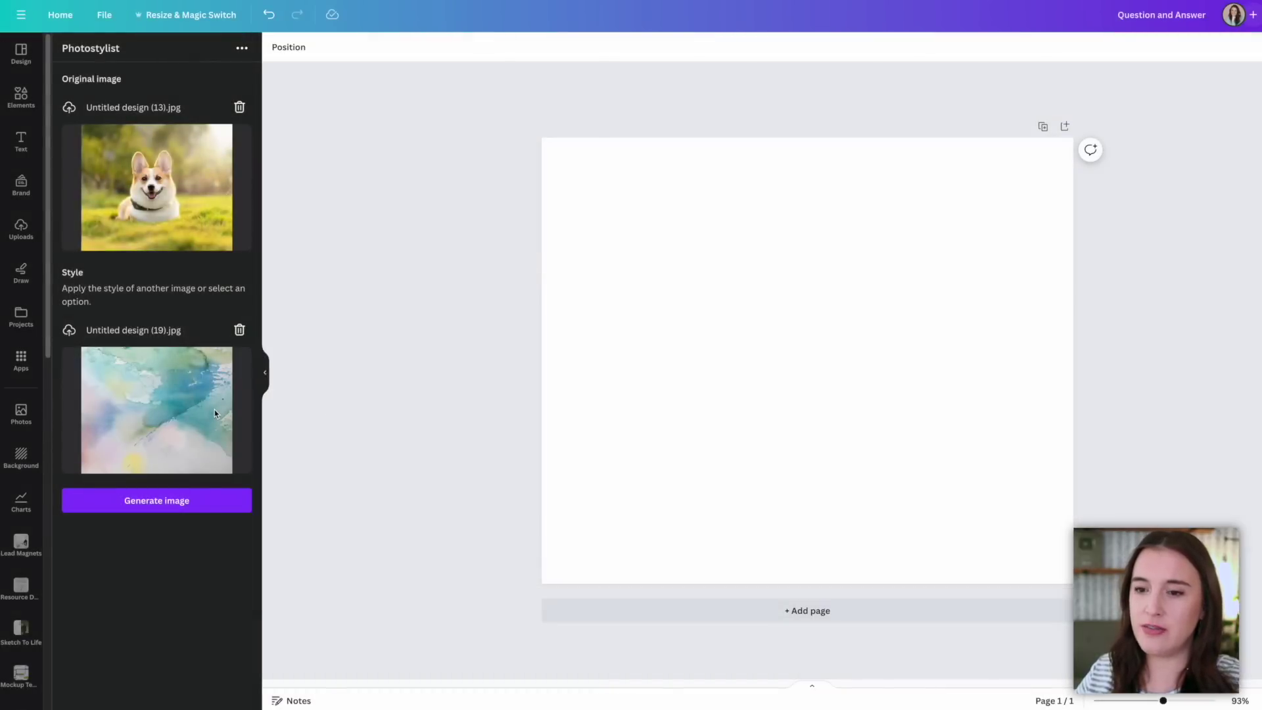
left_click(167, 511)
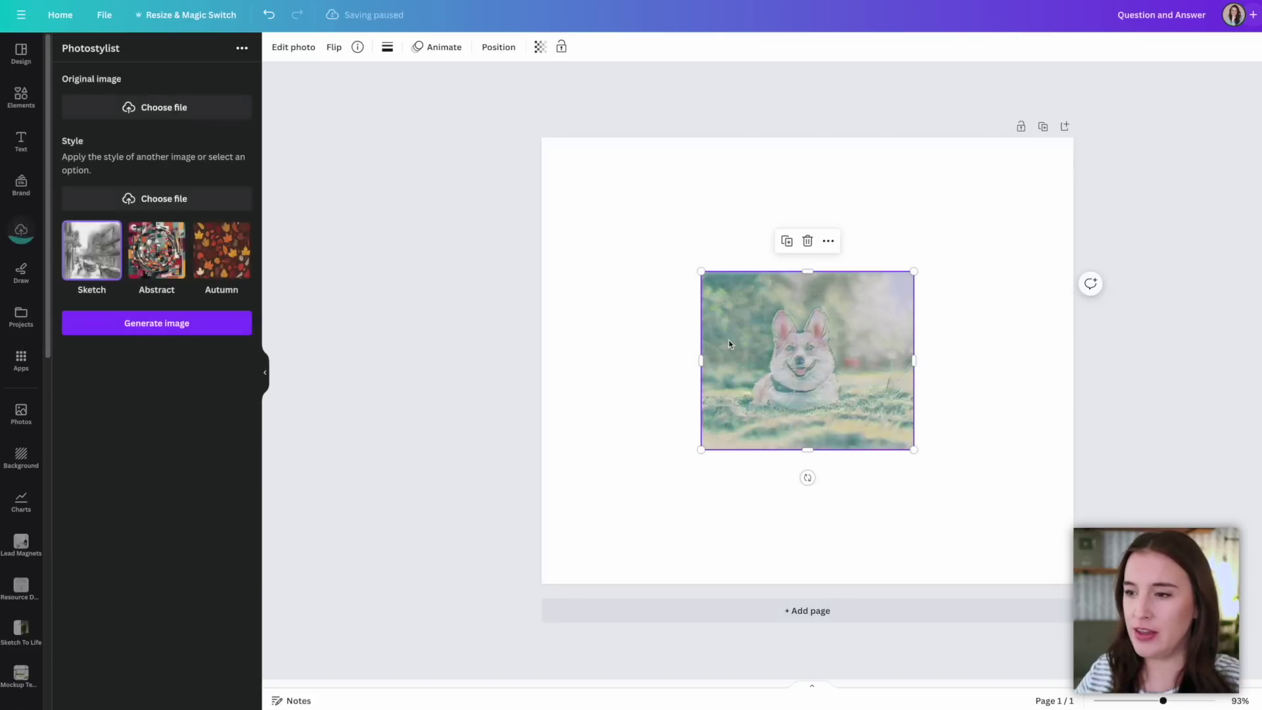
Enlarge the watercolour-styled corgi image until it reaches the page's lower-right corner.
left_click_drag(702, 272, 580, 170)
left_click_drag(907, 451, 1053, 537)
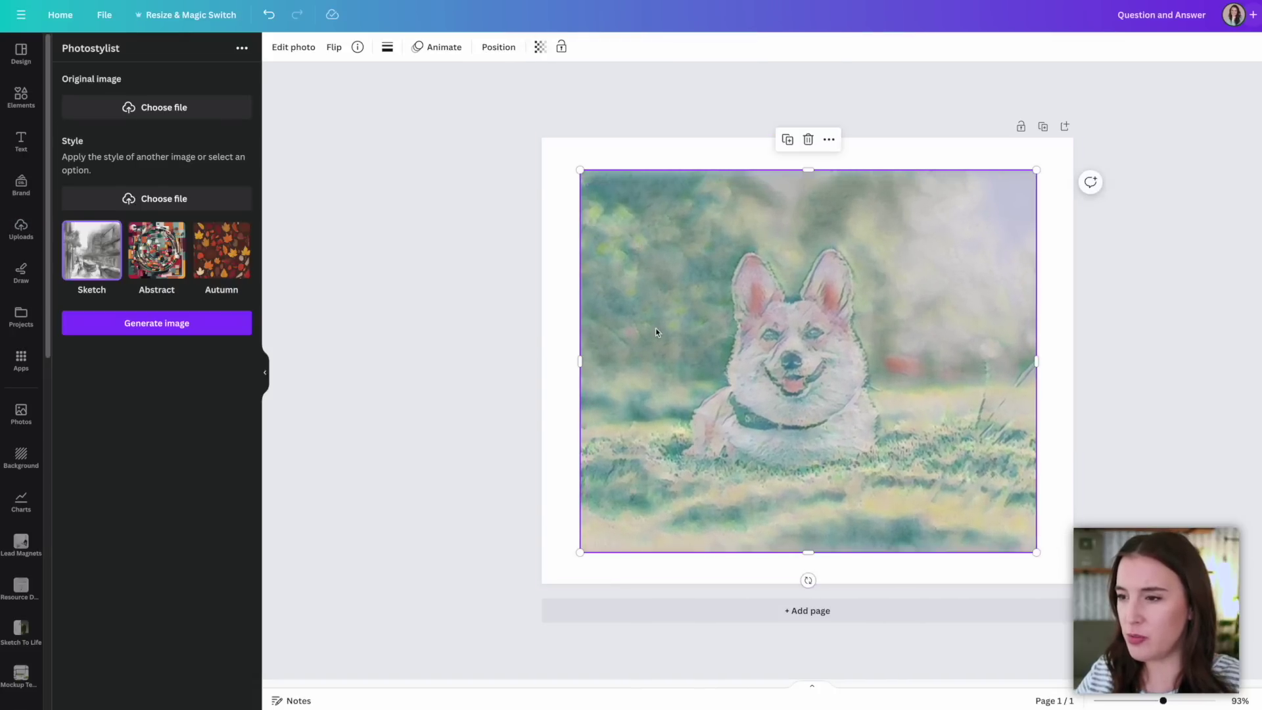
left_click_drag(1036, 552, 1076, 585)
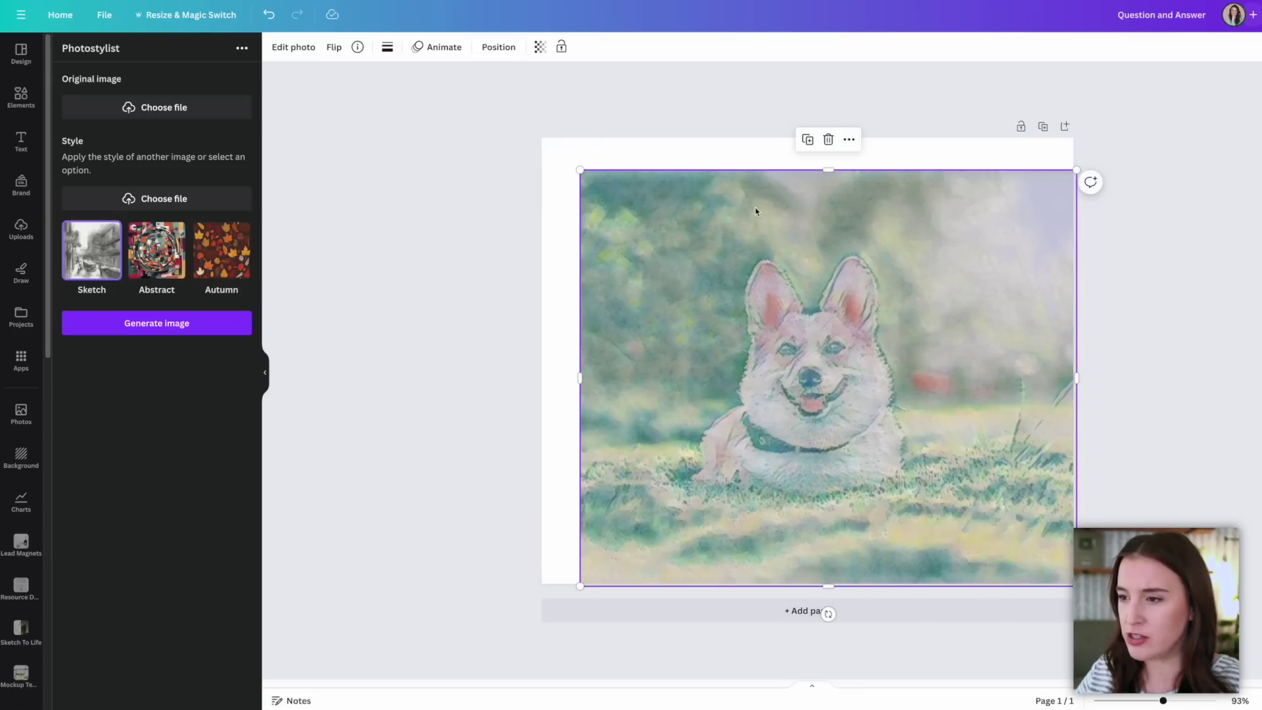
Replace the watercolour-styled image with a version of Untitled design (13).jpg styled after the orange and teal painting Untitled design (15).jpg.
key("Delete")
left_click(189, 106)
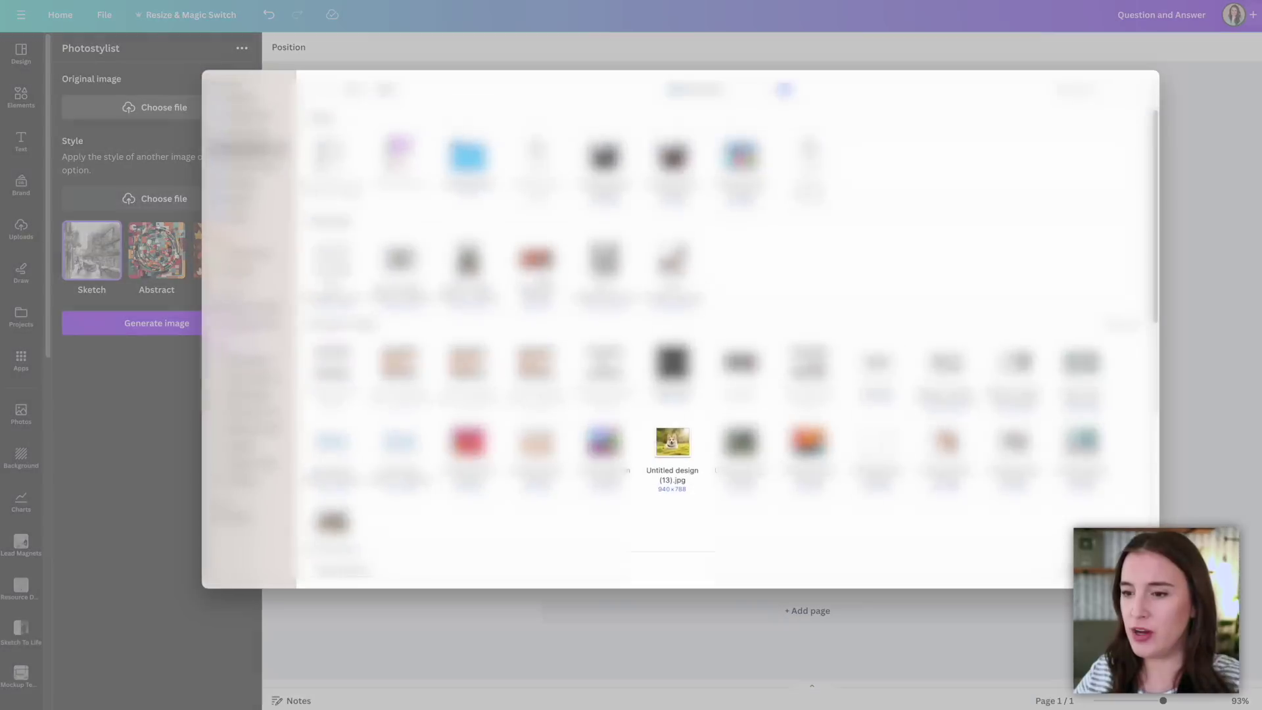
left_click(671, 443)
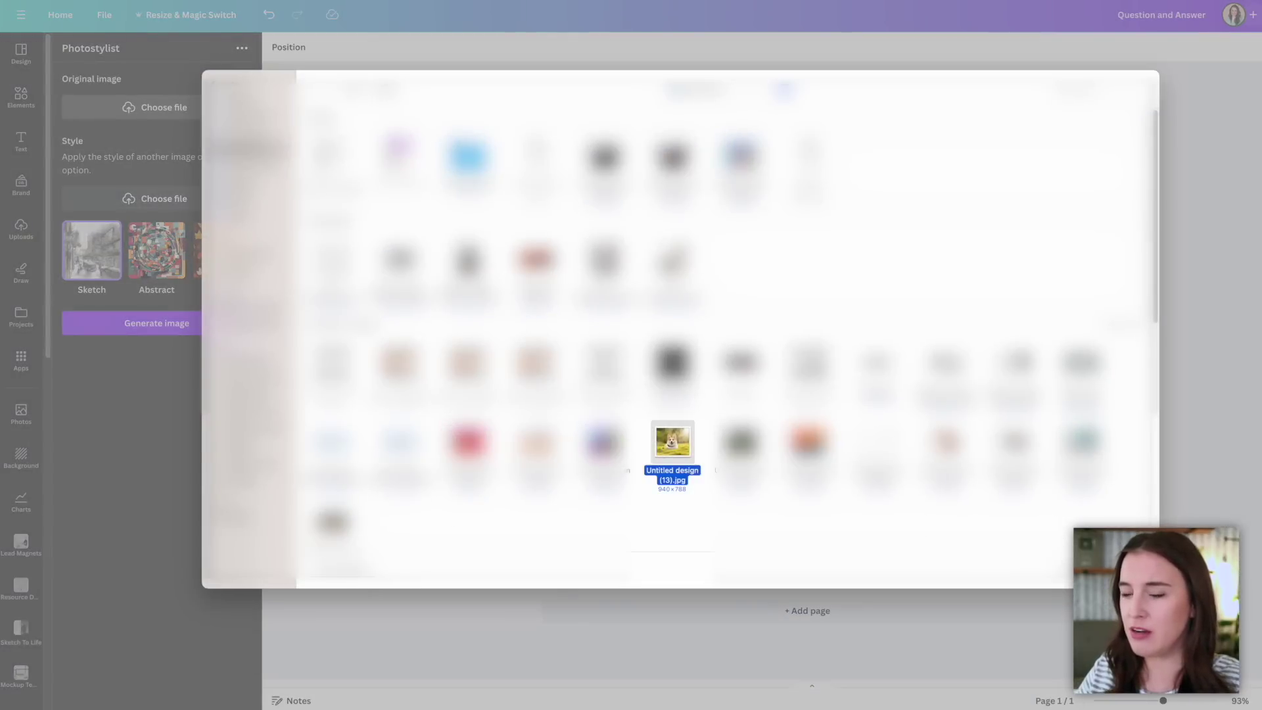
key("Return")
left_click(200, 327)
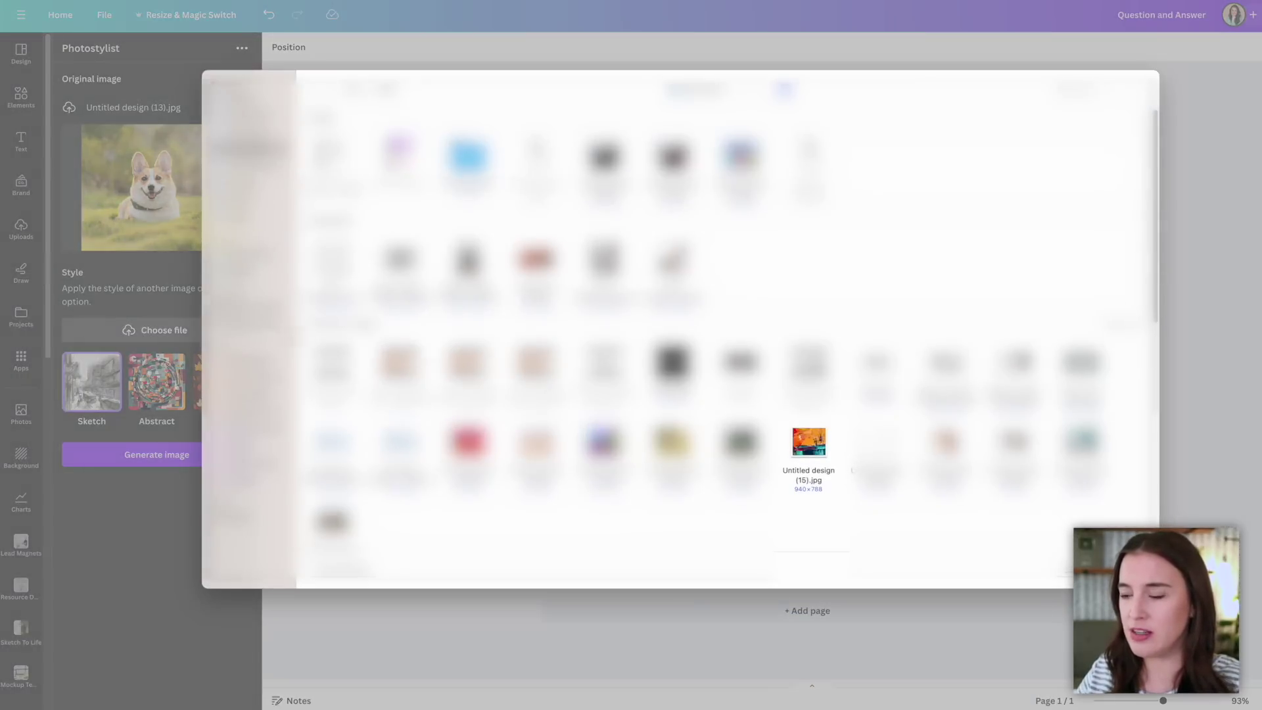
double_click(813, 478)
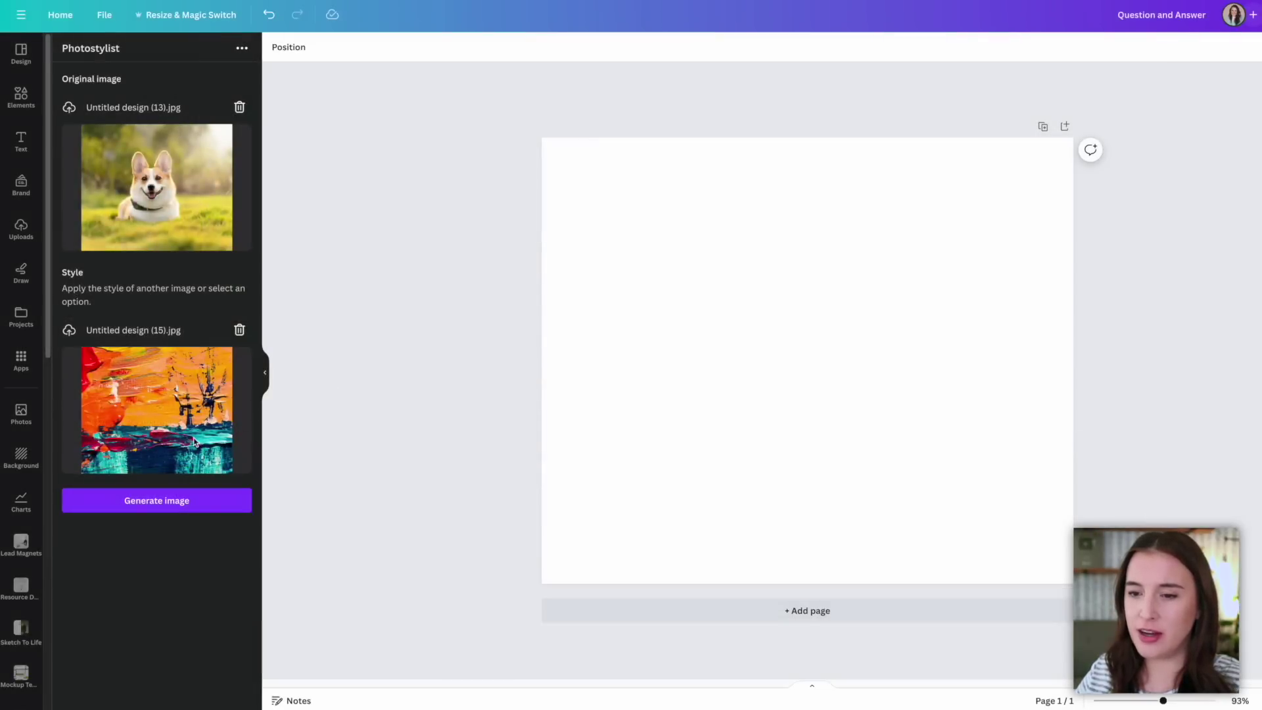
left_click(175, 500)
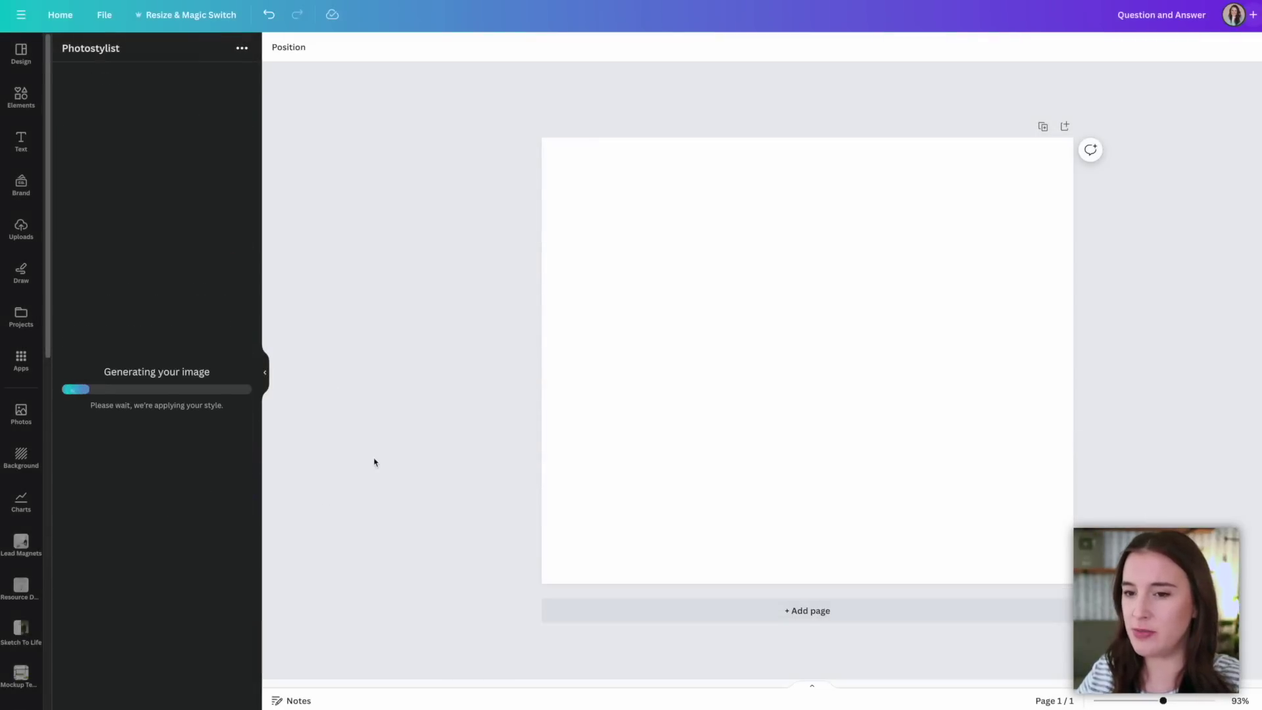
Try larger sizes and different positions for the painting-styled corgi image on the page, and delete the image.
left_click_drag(702, 272, 573, 164)
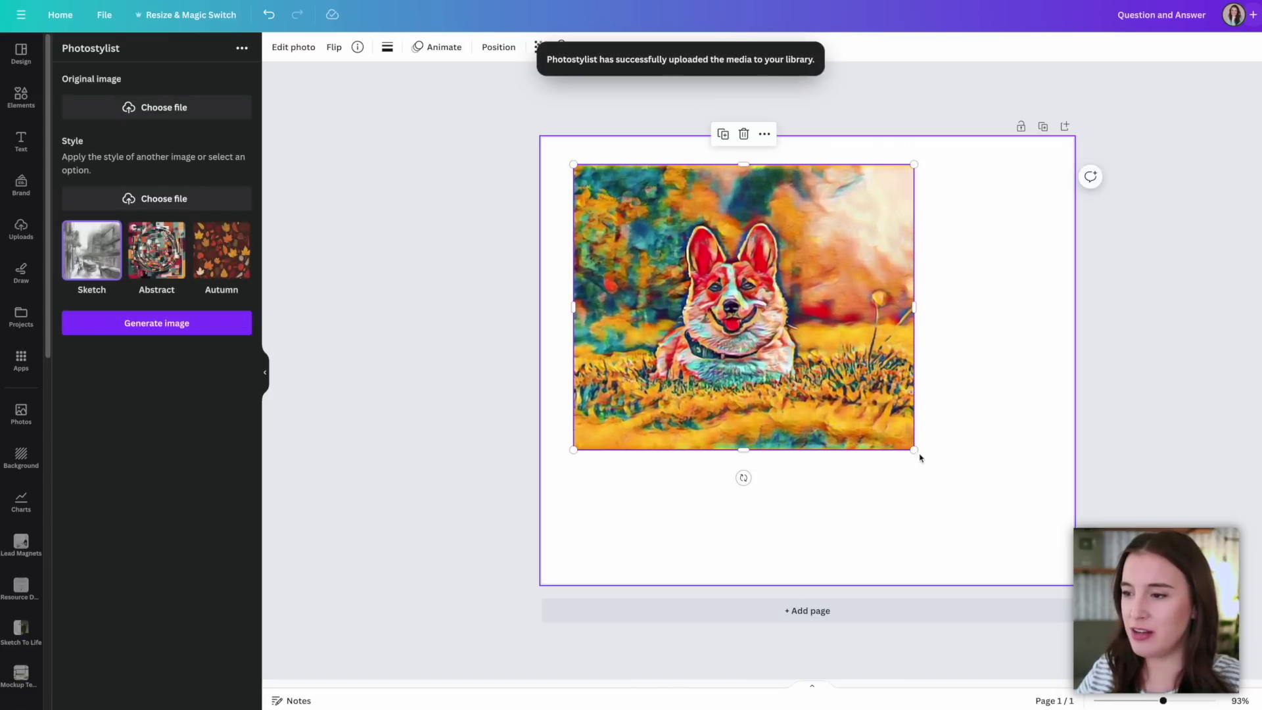
left_click_drag(915, 451, 1049, 563)
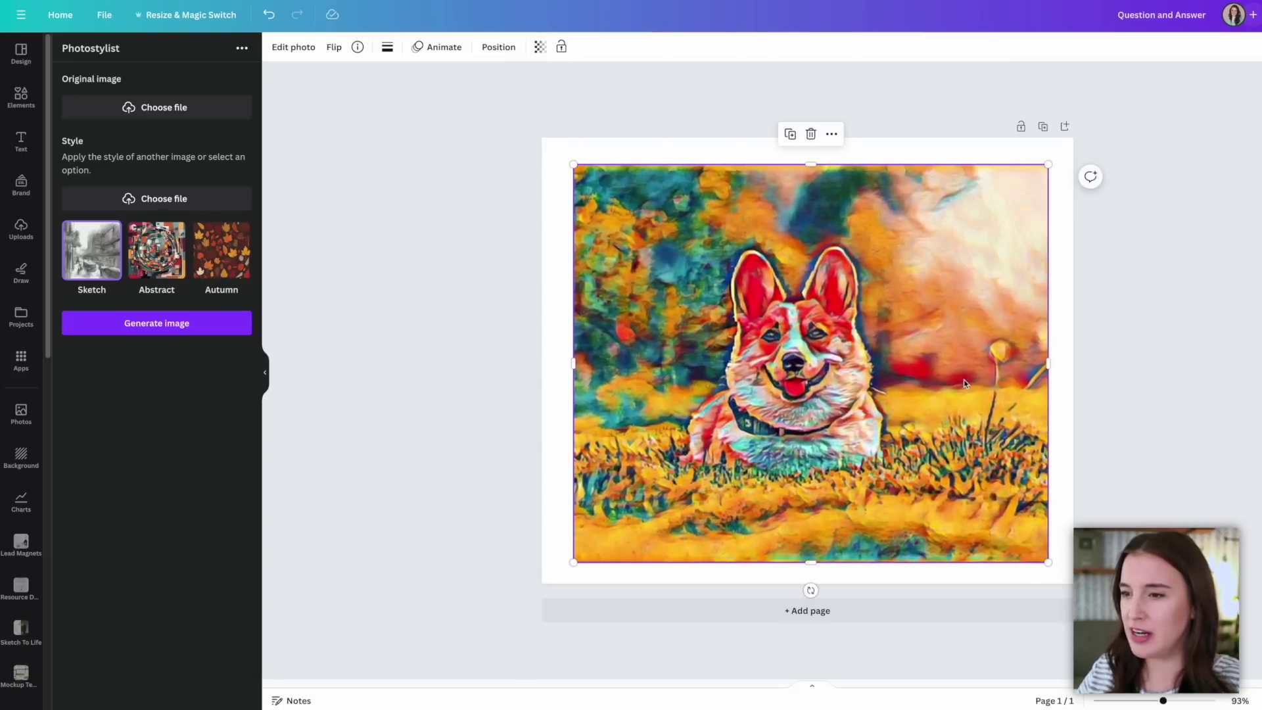
left_click_drag(573, 164, 427, 59)
left_click_drag(573, 224, 721, 277)
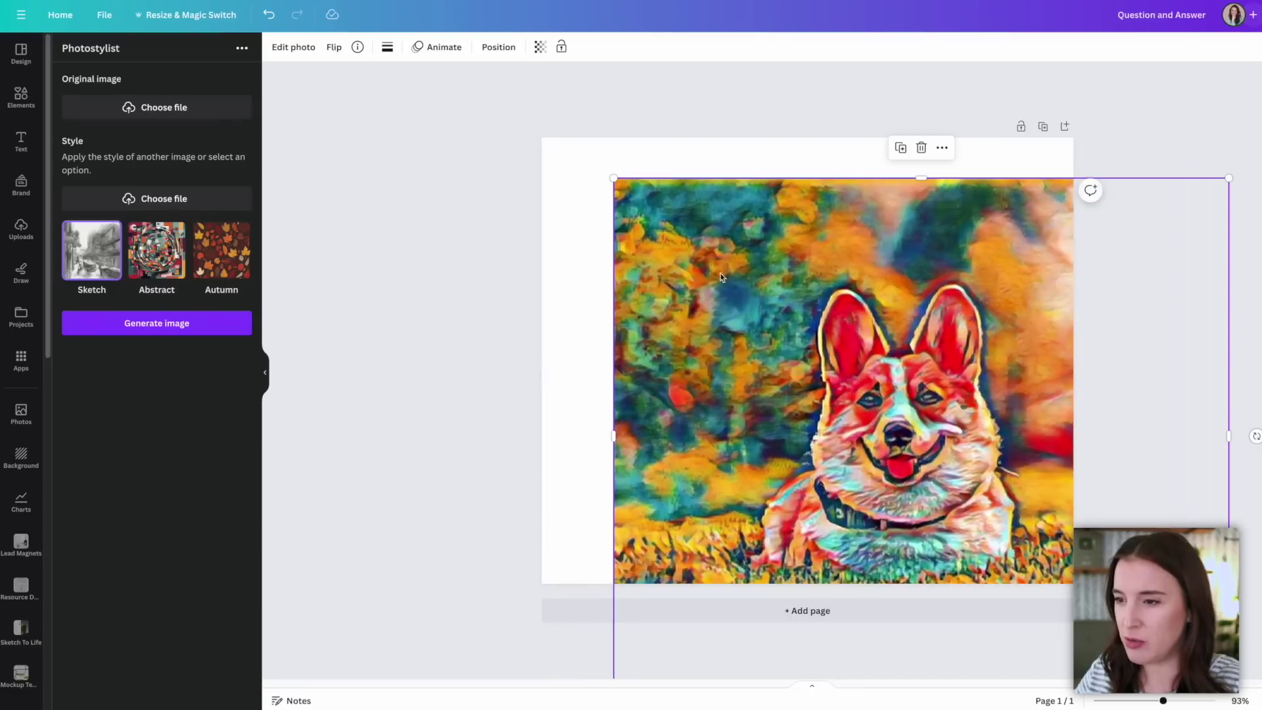
left_click_drag(790, 353, 701, 304)
left_click_drag(537, 130, 752, 310)
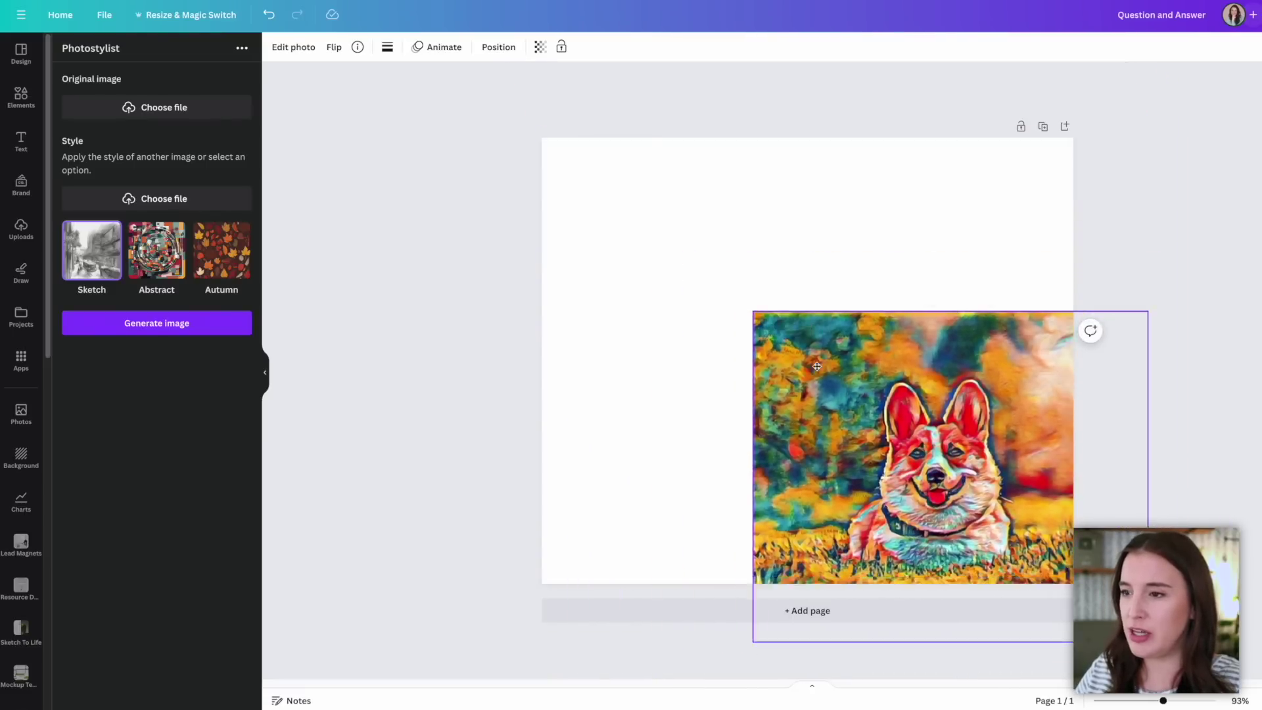
left_click_drag(826, 371, 669, 251)
key("Delete")
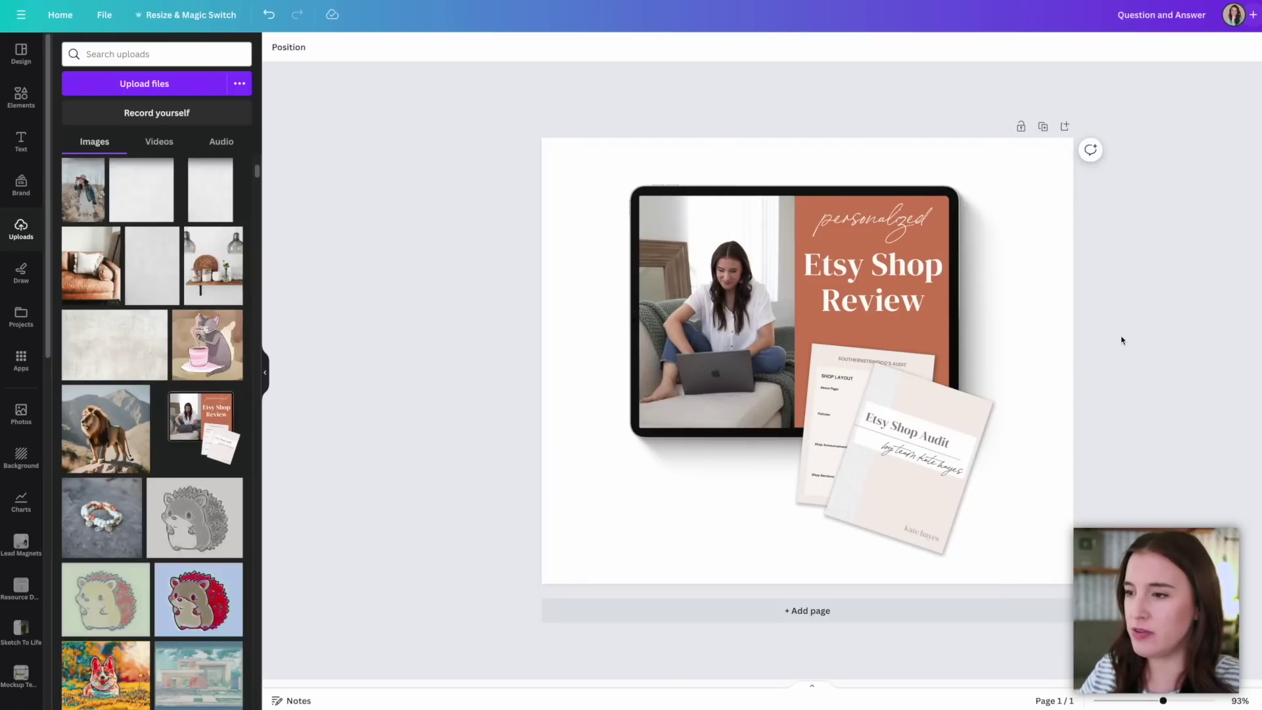
Shift the Etsy Shop Review mockup image slightly up on the page and extract its text with Grab Text.
left_click(905, 330)
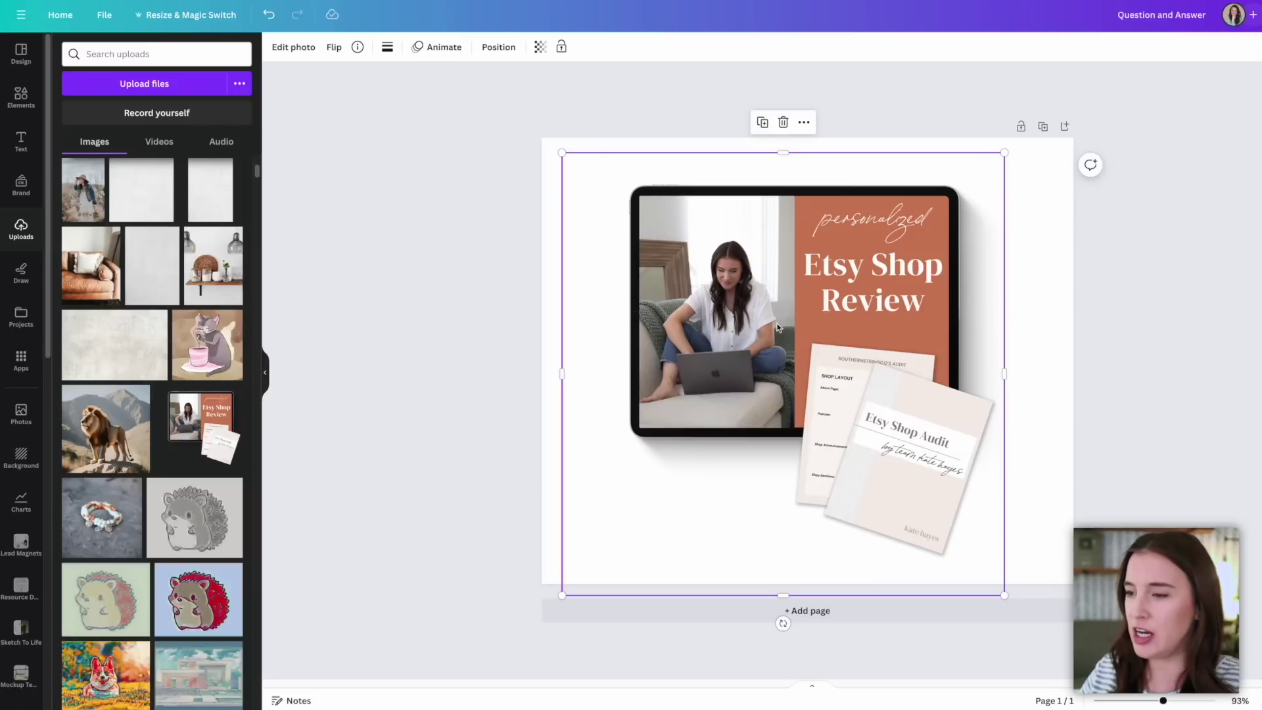
mouse_move(841, 287)
left_mouse_down()
mouse_move(746, 340)
mouse_move(910, 275)
mouse_move(857, 346)
mouse_move(848, 271)
left_mouse_up()
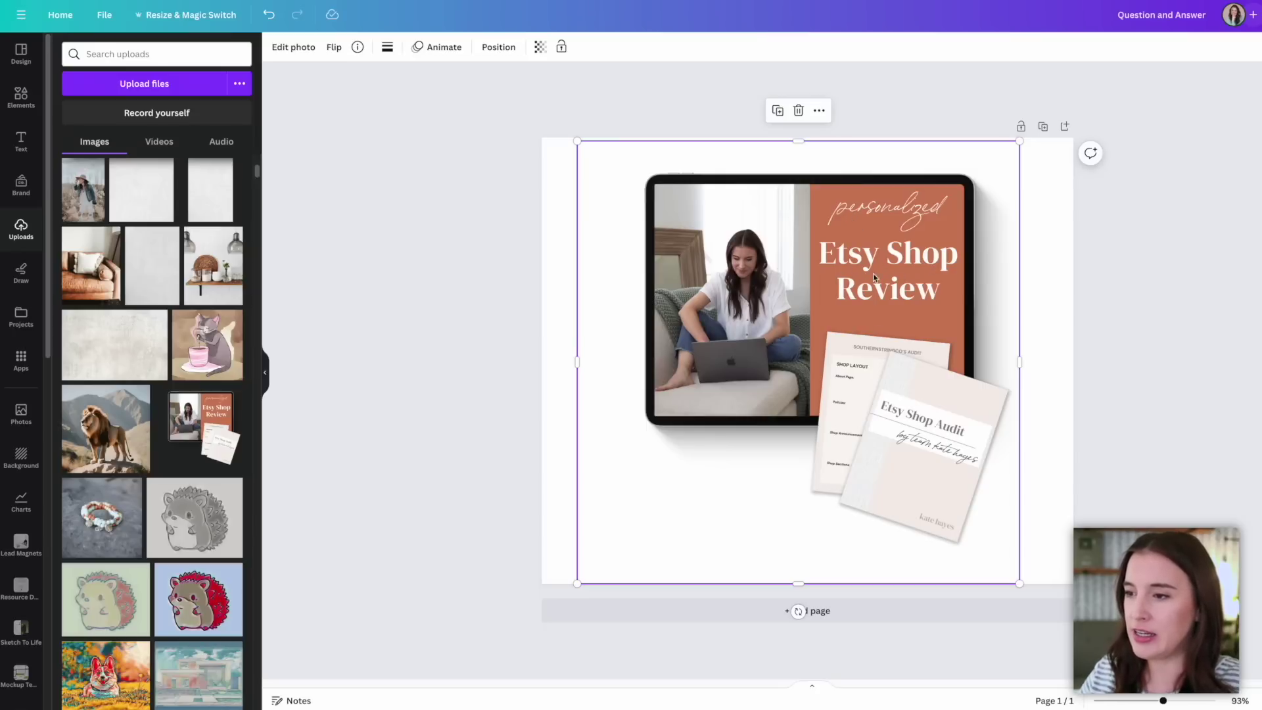
left_click(297, 48)
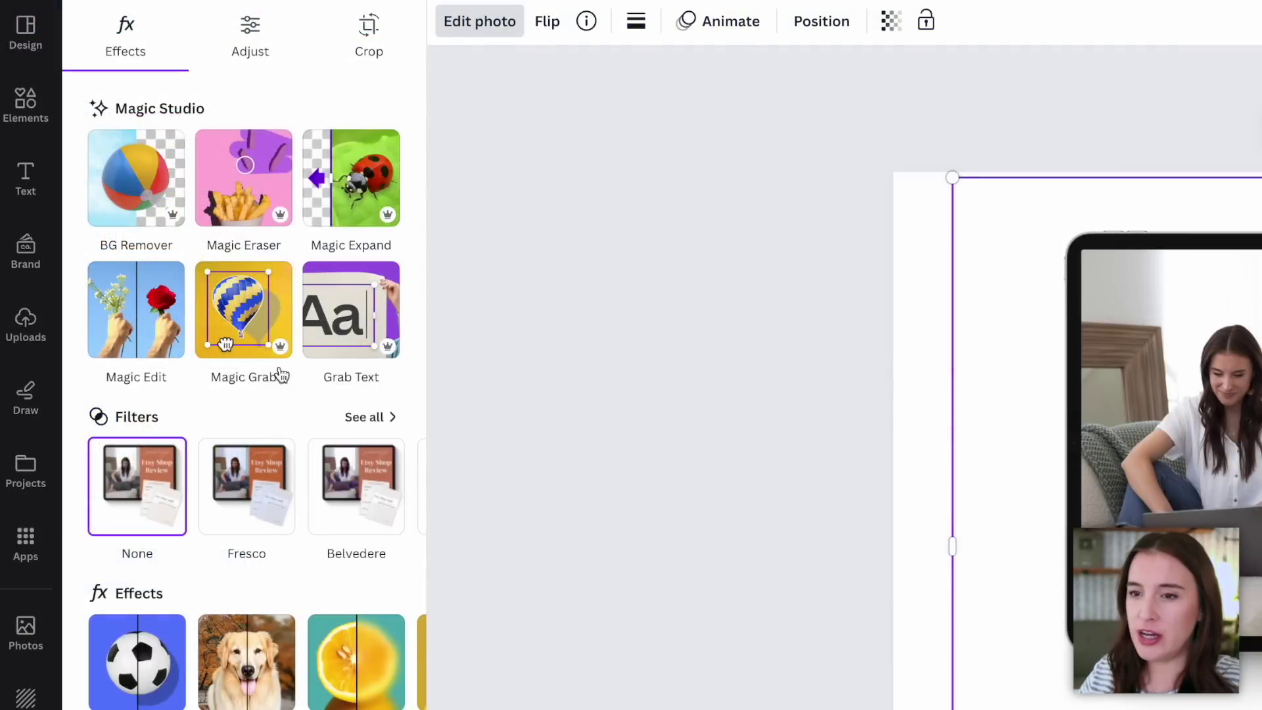
left_click(380, 328)
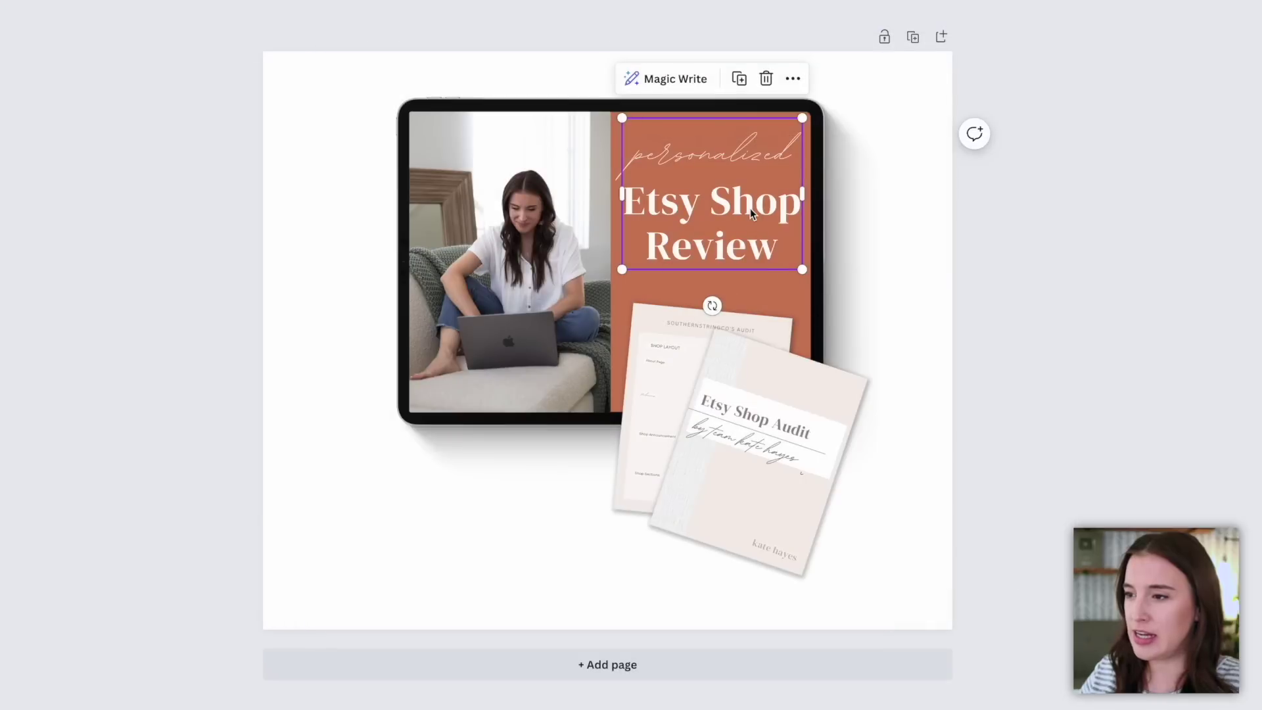
Move the extracted tablet heading slightly lower and nudge the tilted Etsy Shop Audit text on the booklet cover.
mouse_move(751, 207)
left_mouse_down()
mouse_move(793, 234)
mouse_move(857, 238)
mouse_move(726, 217)
mouse_move(750, 221)
left_mouse_up()
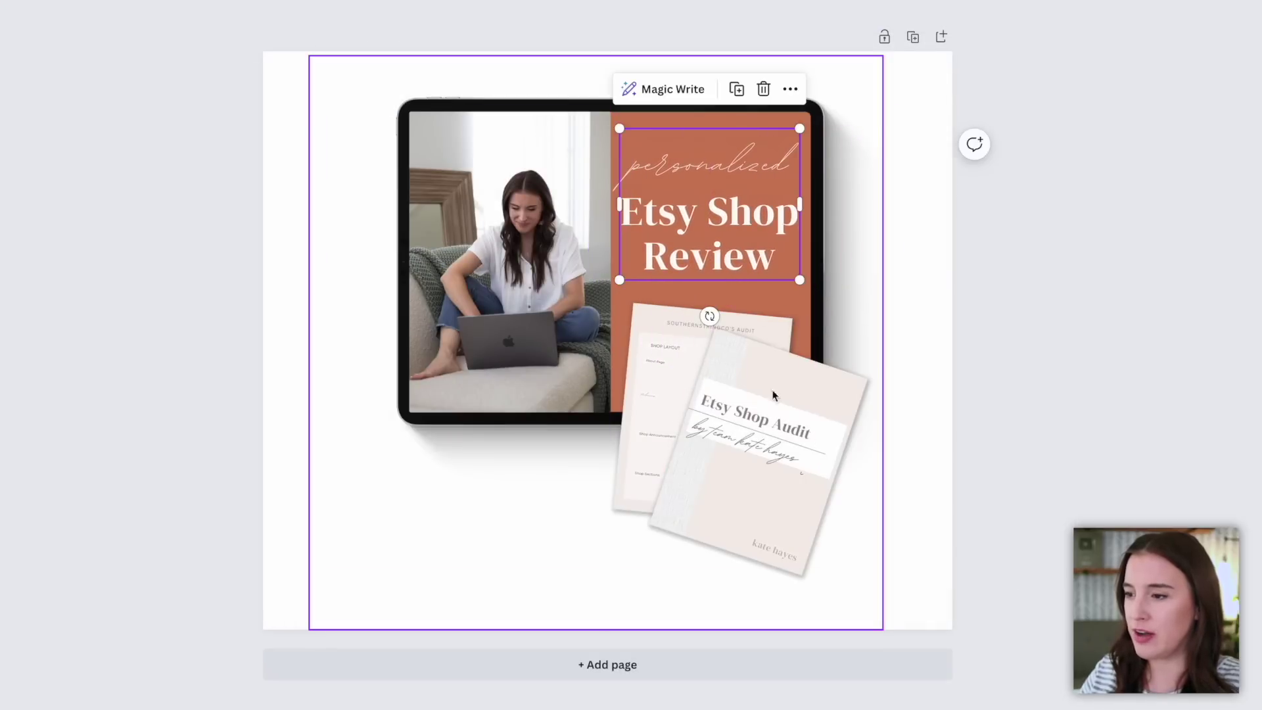
left_click(756, 423)
mouse_move(756, 423)
left_mouse_down()
mouse_move(758, 396)
mouse_move(759, 415)
left_mouse_up()
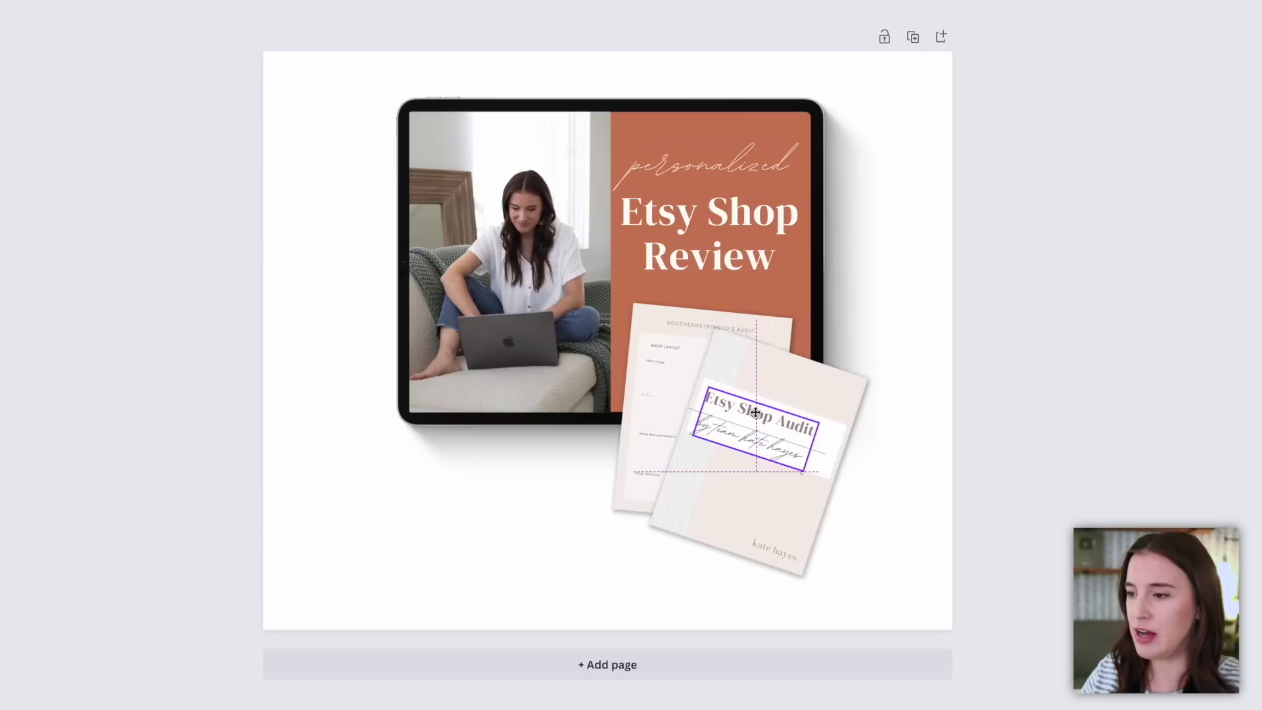
Replace the word "Review" with "Audit" in the tablet heading so it reads "Etsy Shop Audit".
double_click(717, 238)
left_click(763, 227)
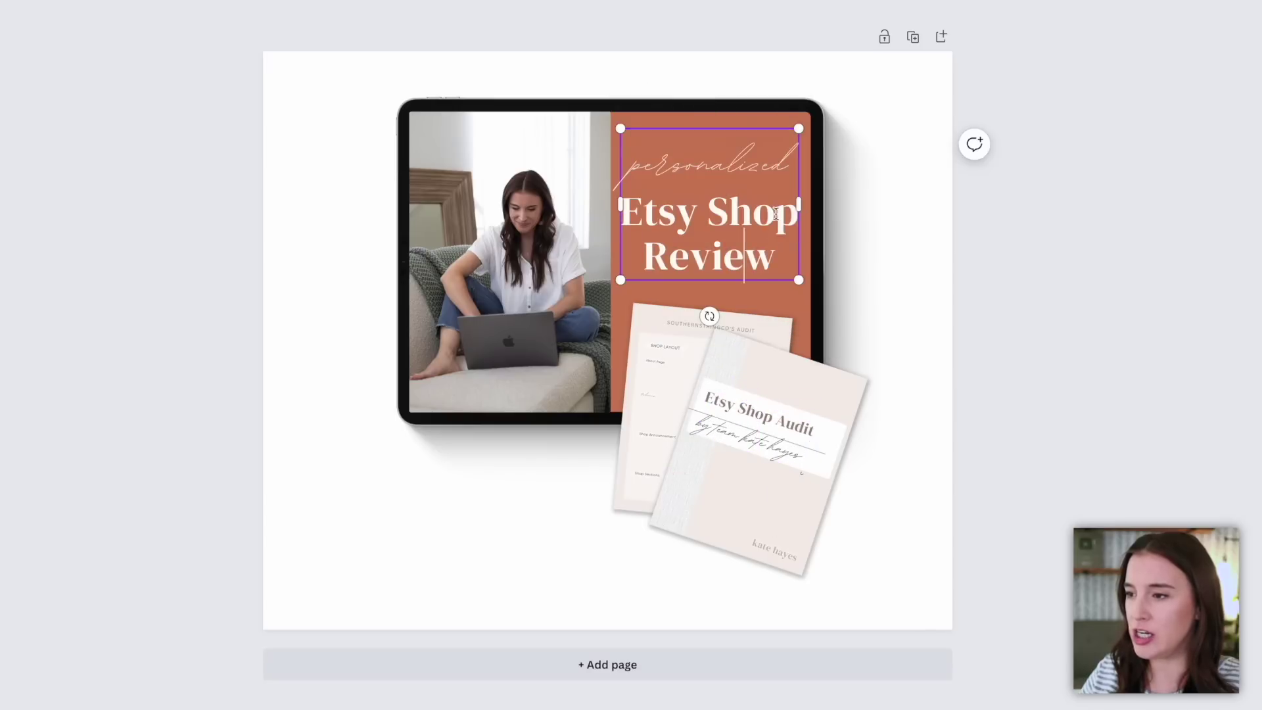
left_click(772, 265)
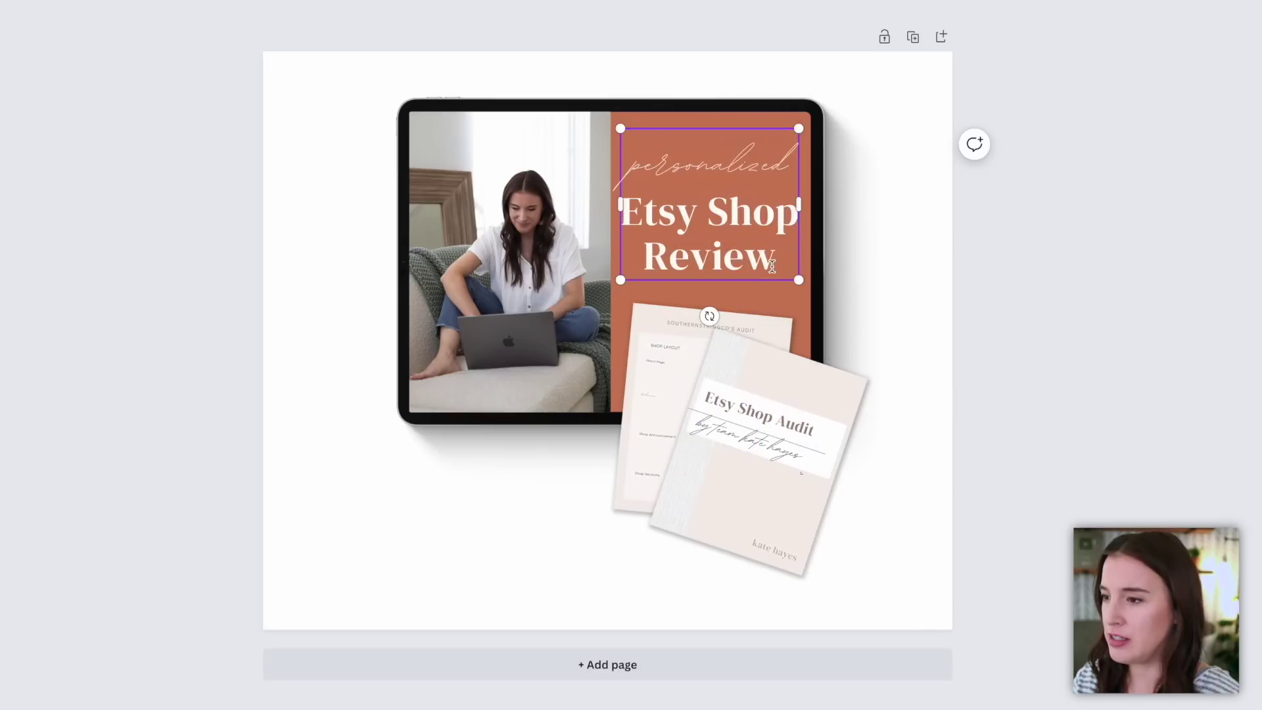
key("BackSpace")
key("BackSpace")
key("BackSpace")
key("BackSpace")
key("BackSpace")
key("BackSpace")
type("Audi")
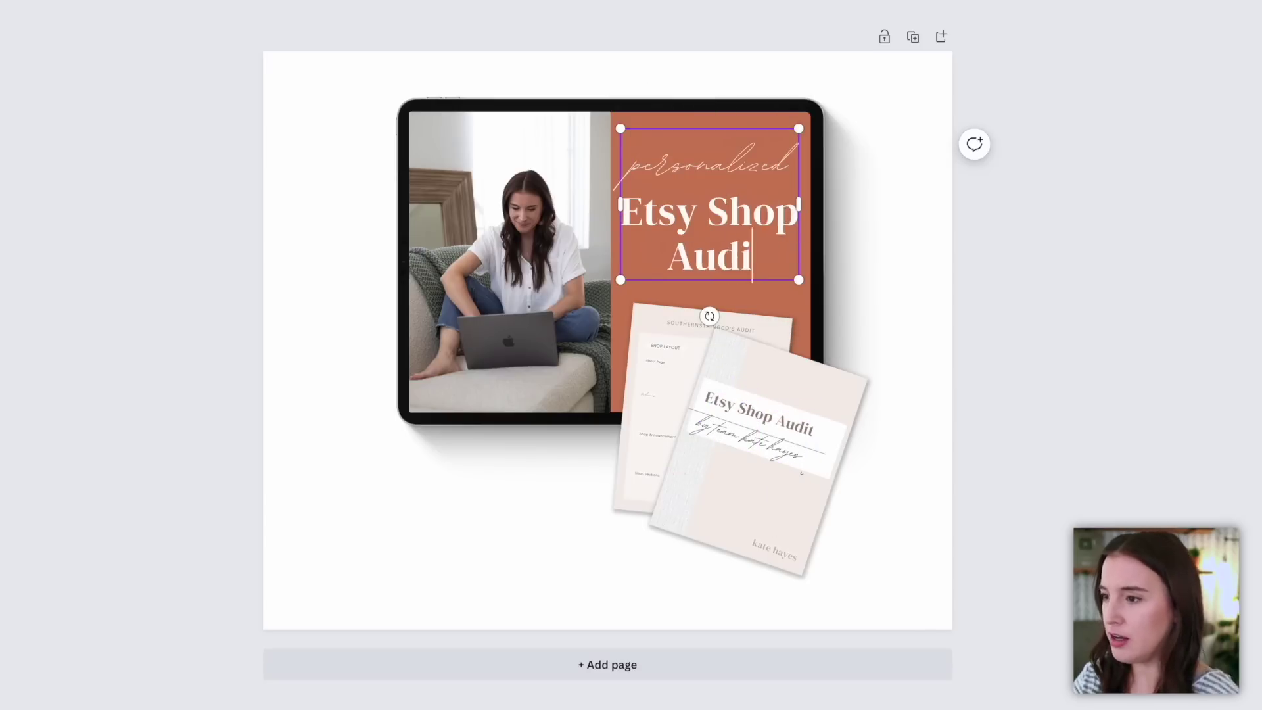
type("t")
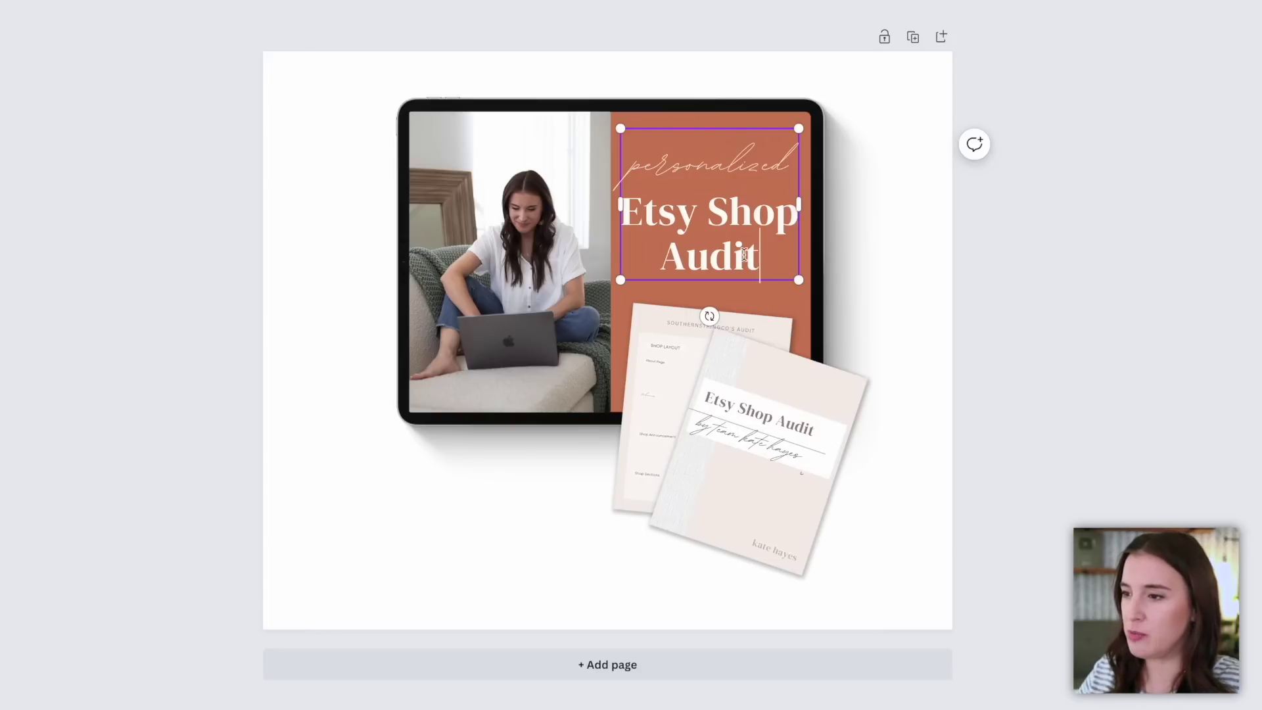
triple_click(761, 261)
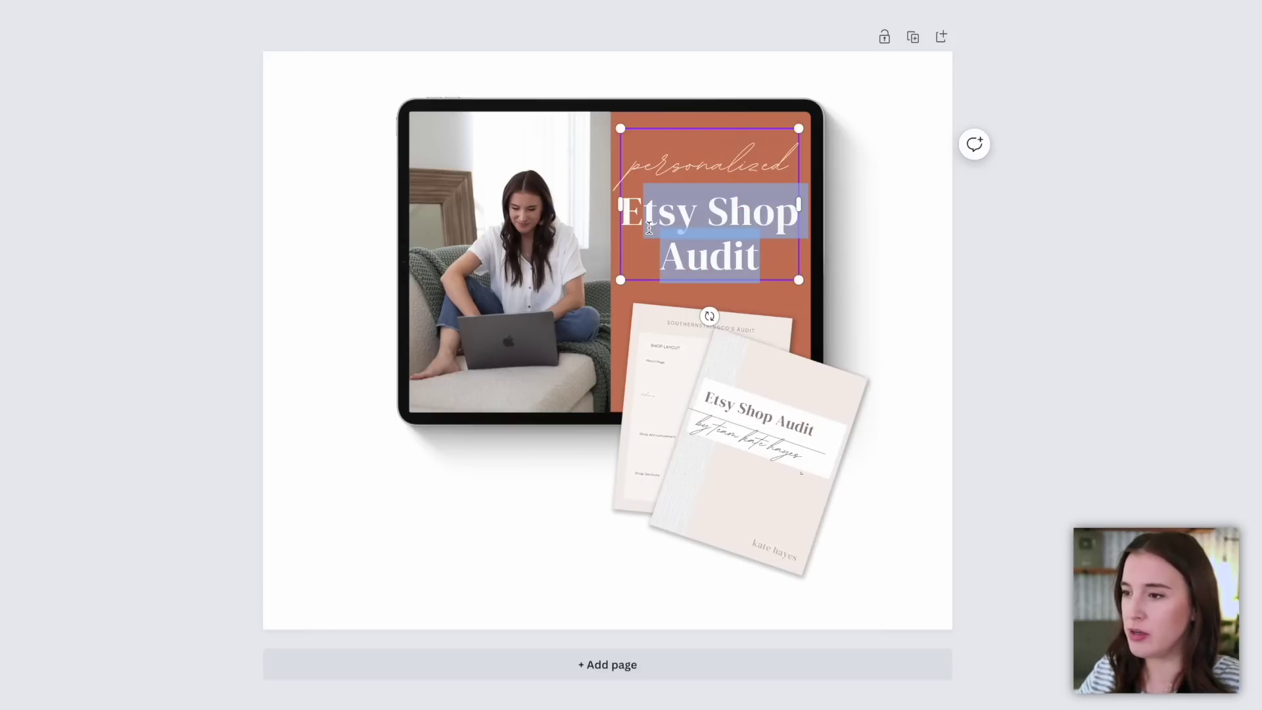
left_click(761, 261)
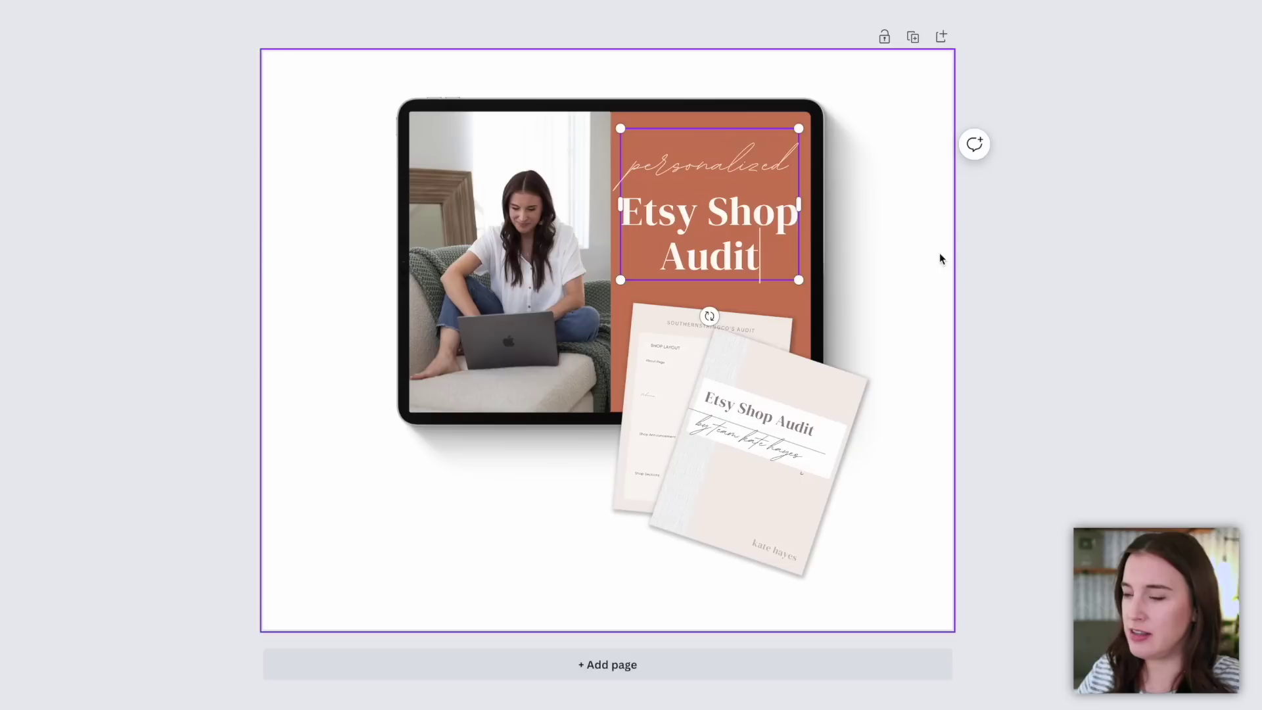
Replace the script word "personalized" above the tablet heading with "customized".
left_click(694, 166)
double_click(714, 168)
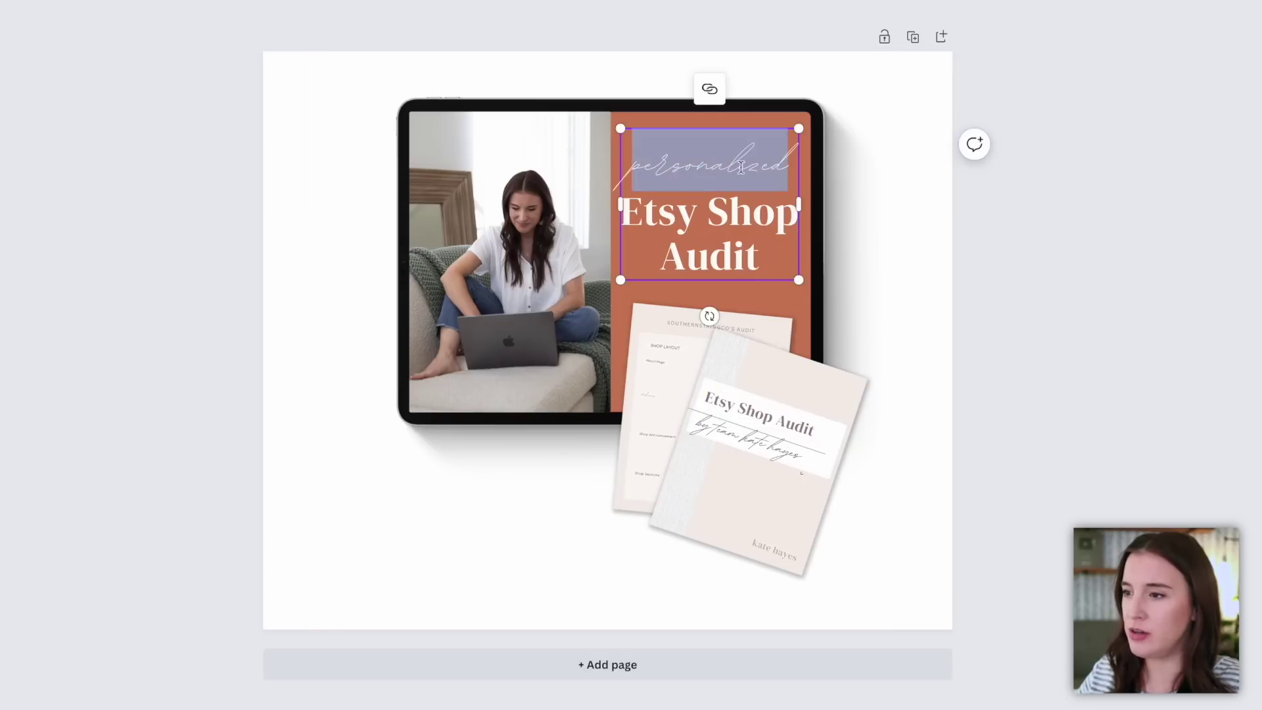
left_click(788, 165)
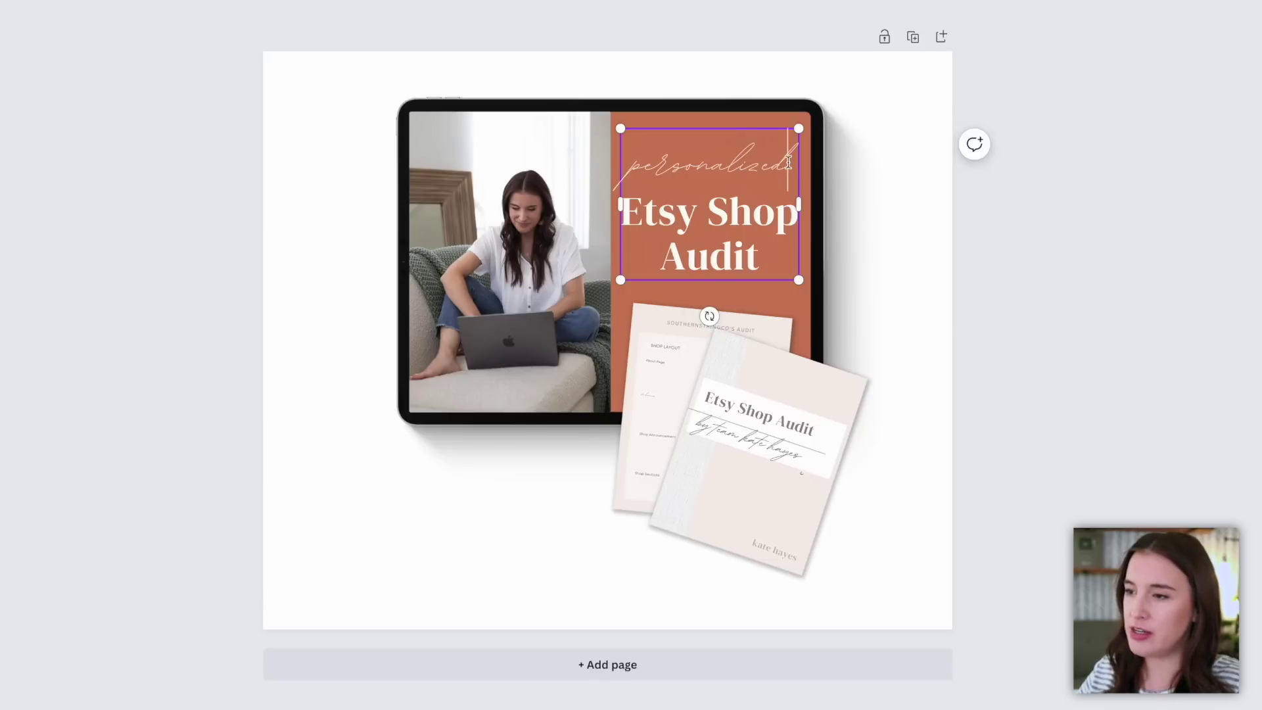
left_click(698, 165)
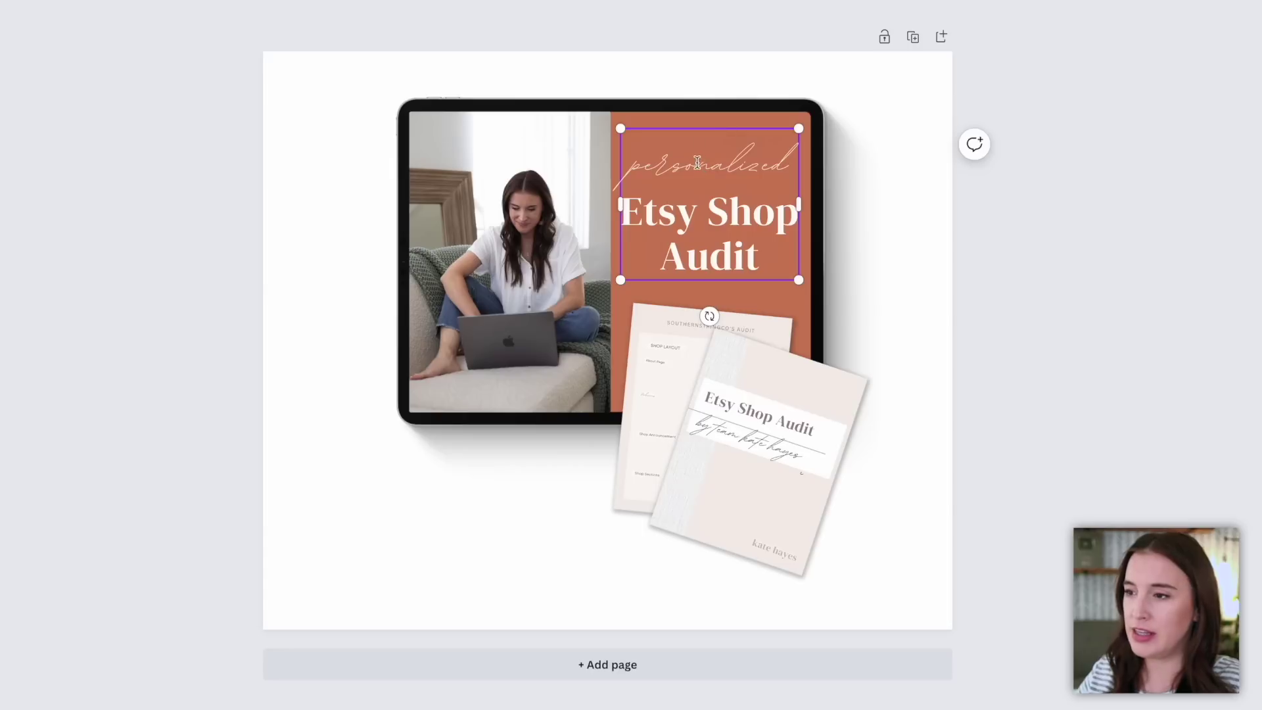
left_click_drag(629, 168, 789, 166)
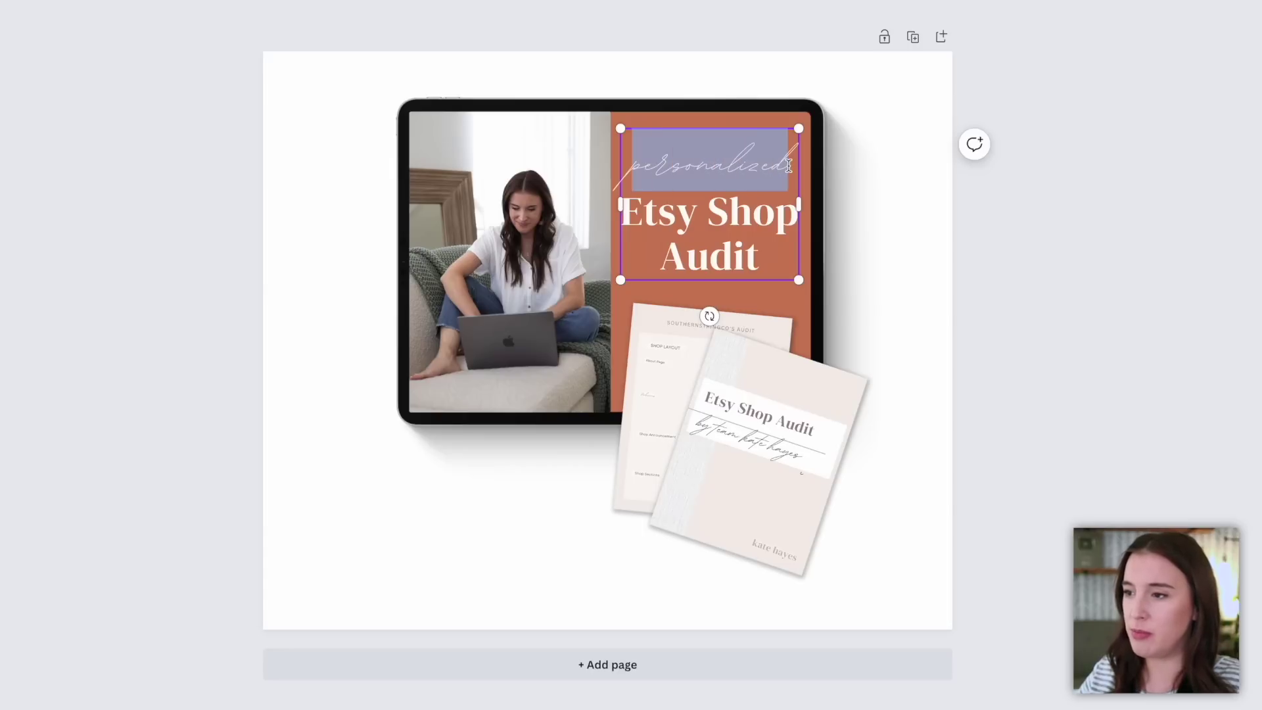
left_click(714, 169)
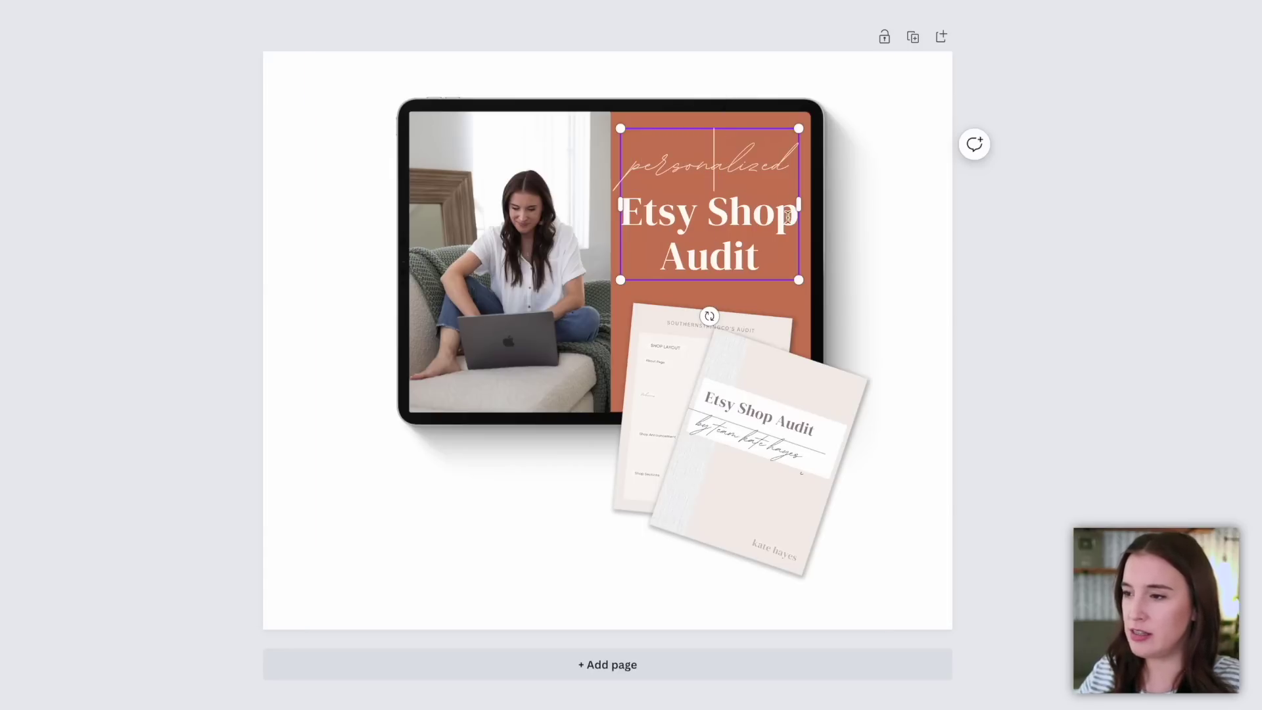
left_click(770, 170)
left_click(789, 169)
key("BackSpace")
key("BackSpace")
key("BackSpace")
key("BackSpace")
key("BackSpace")
key("BackSpace")
key("BackSpace")
key("BackSpace")
key("BackSpace")
key("BackSpace")
key("BackSpace")
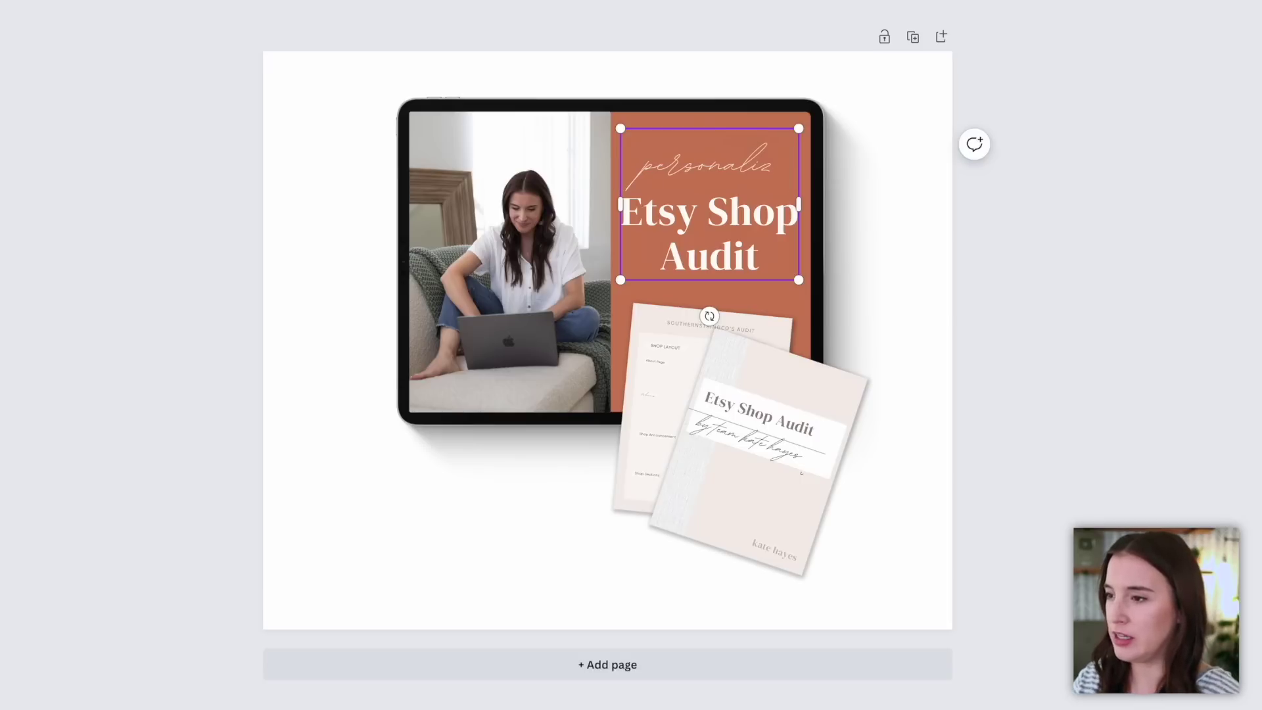
key("BackSpace")
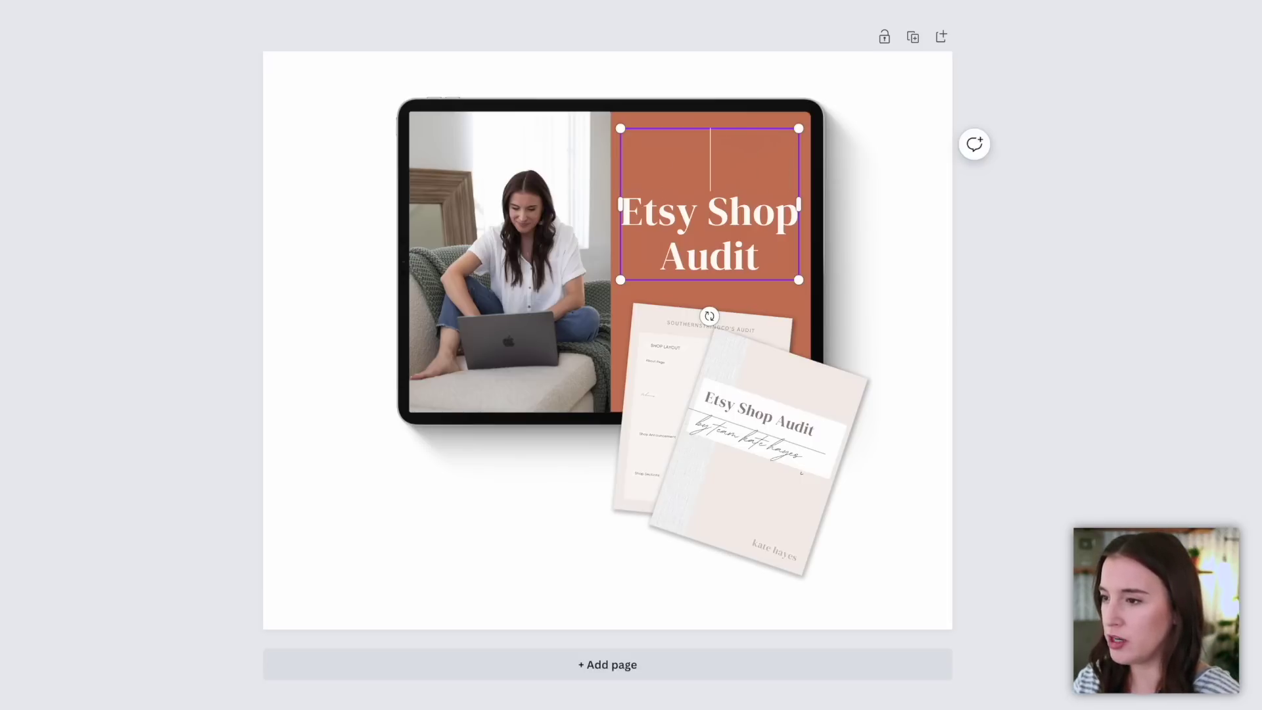
type("customized")
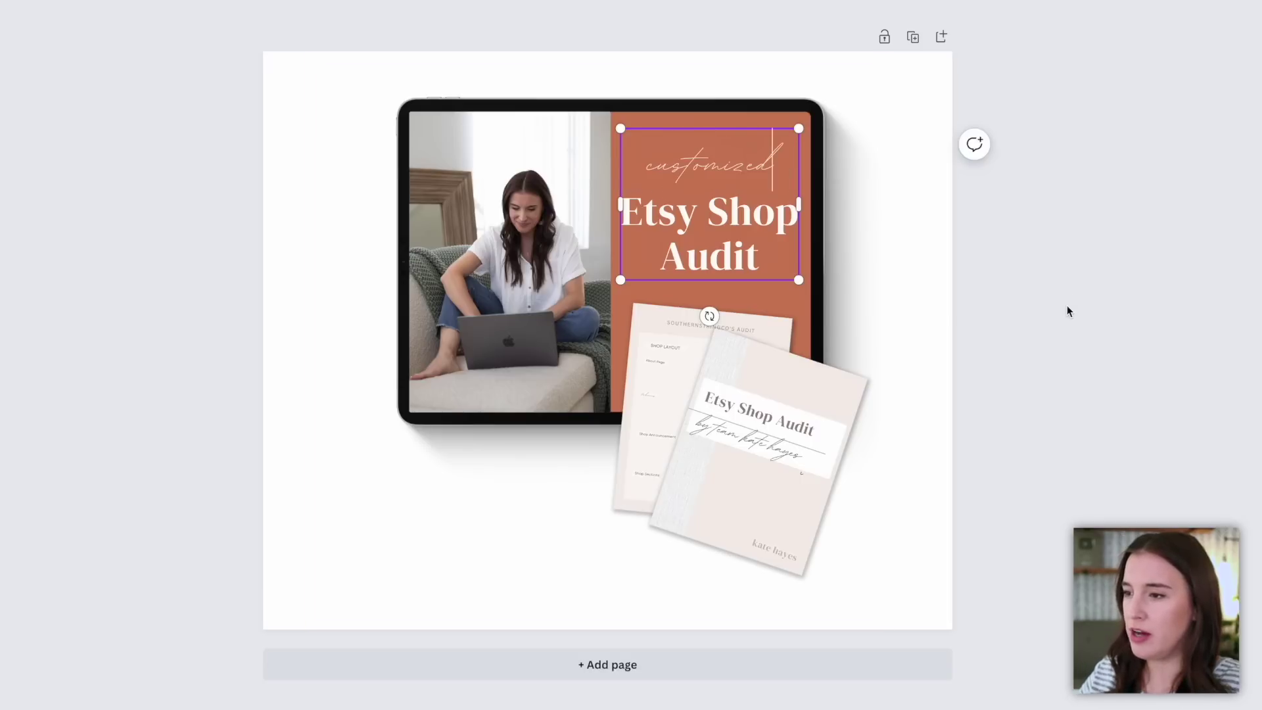
left_click(1066, 308)
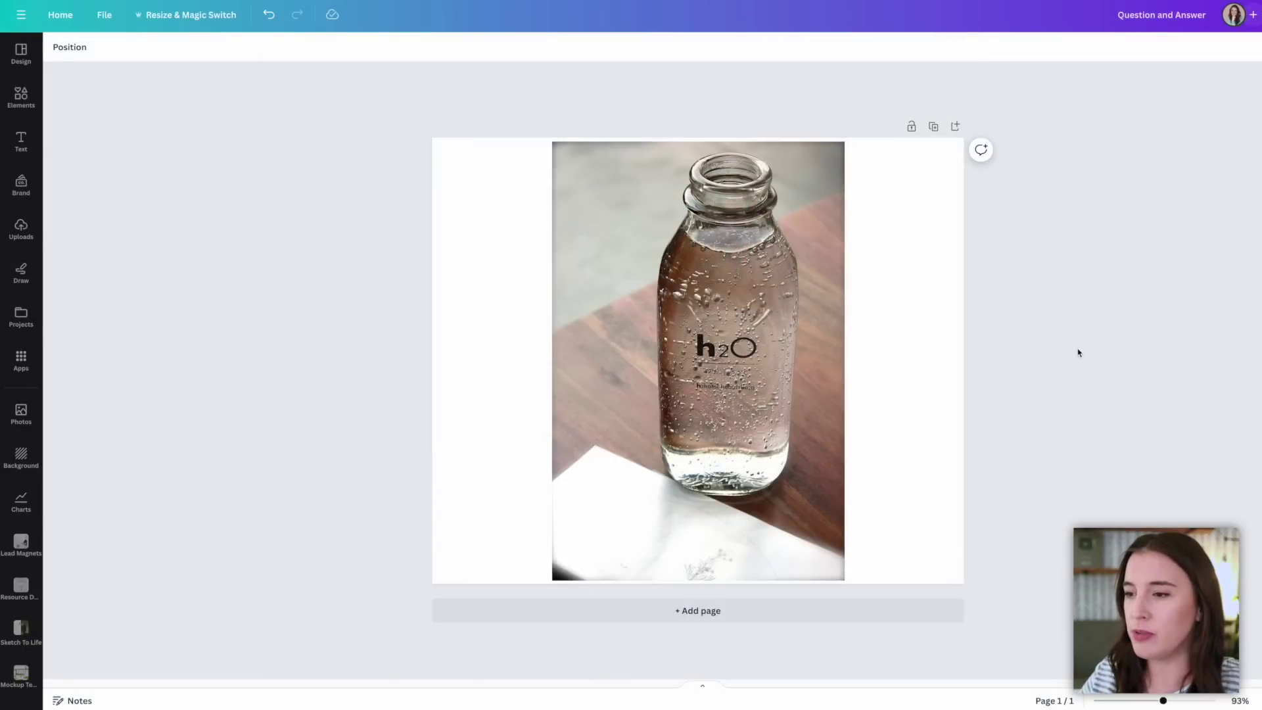
Open the Blur effect for the h2O bottle photo and set the blur brush to size 39 and intensity 70.
left_click(667, 265)
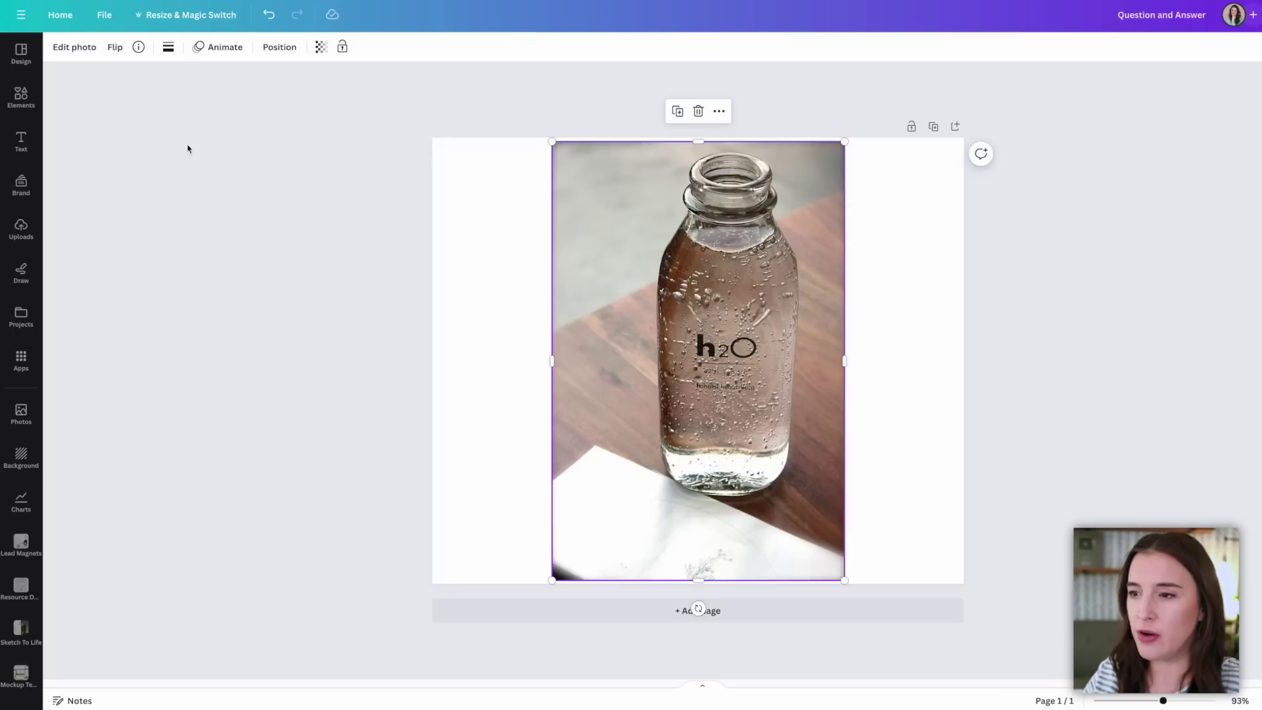
left_click(83, 58)
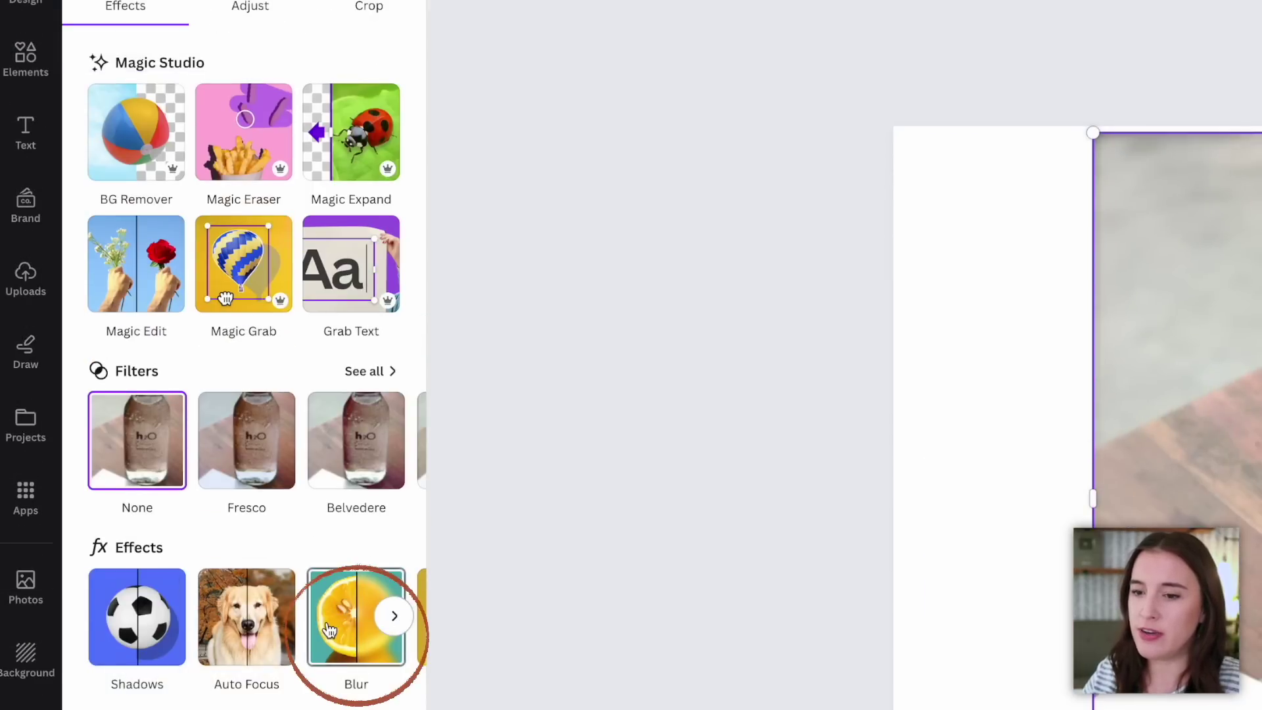
left_click(336, 647)
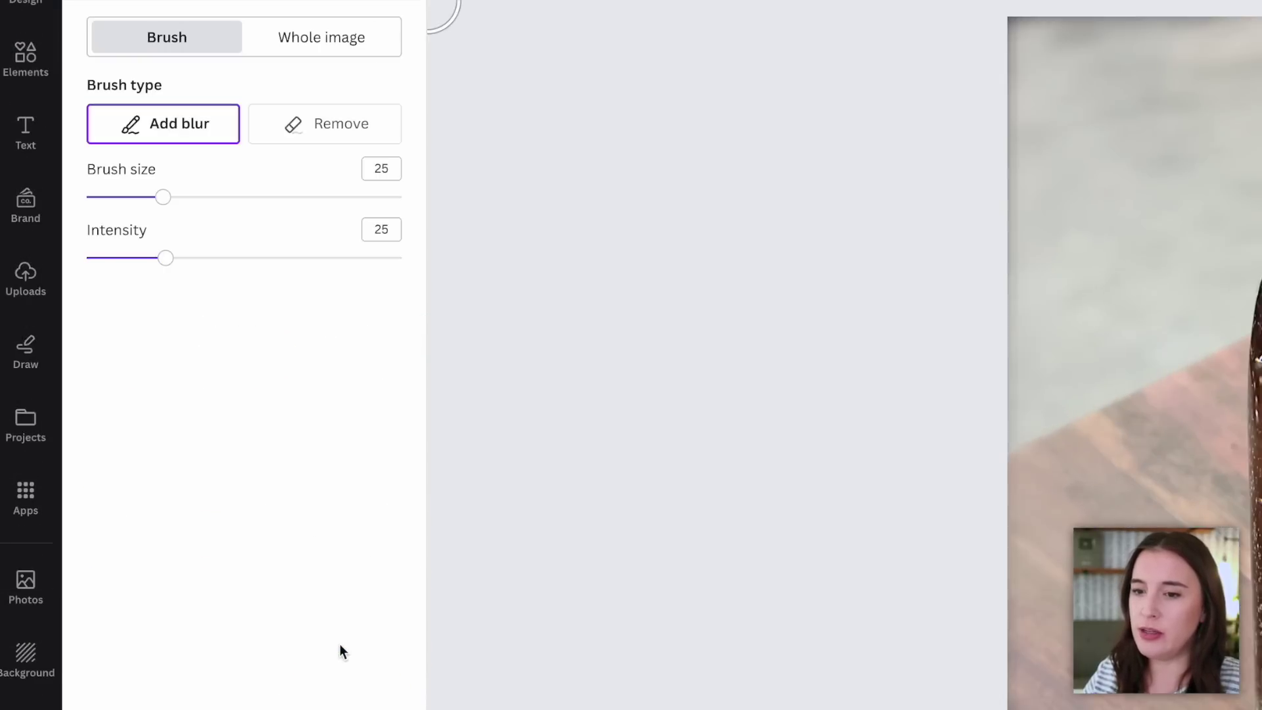
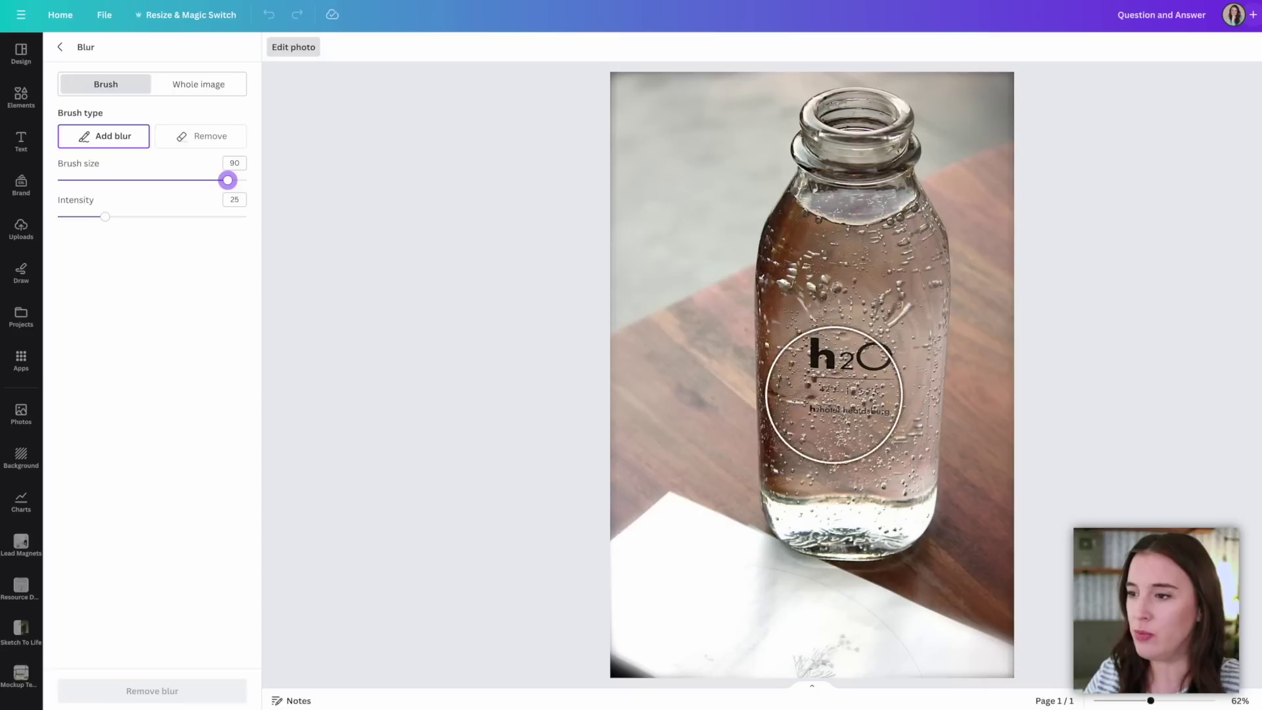
left_click_drag(228, 181, 147, 180)
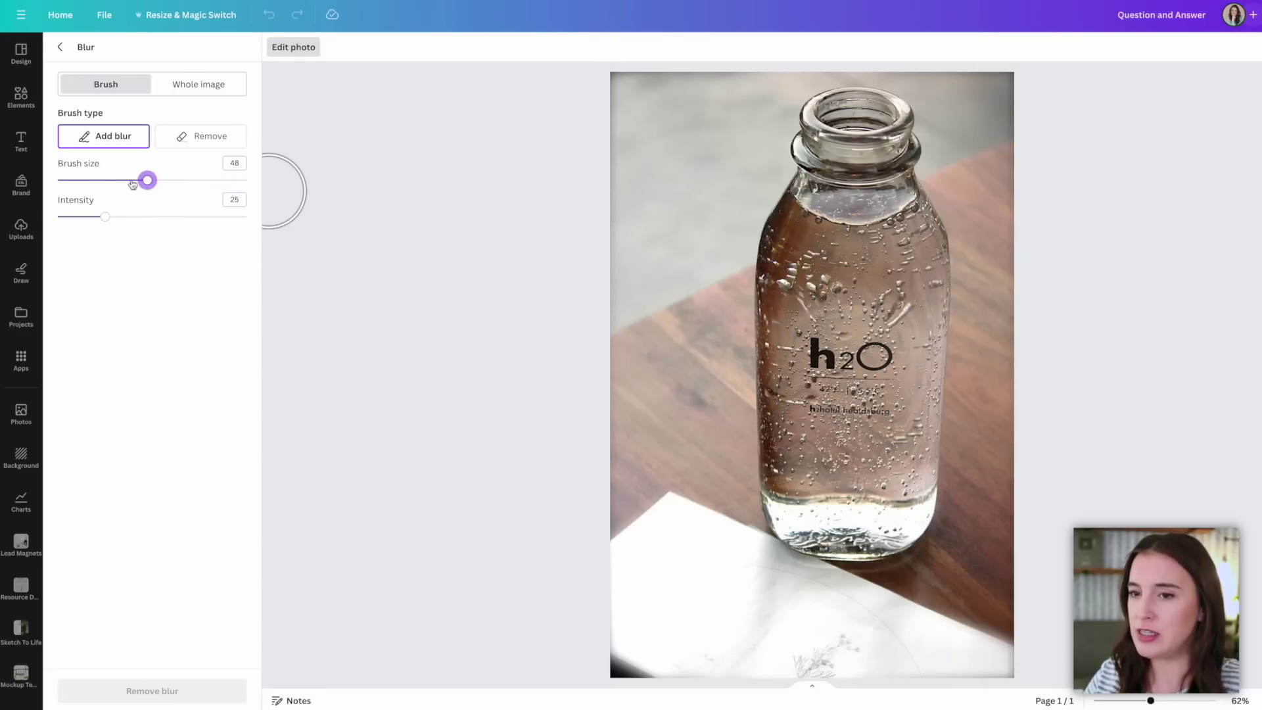
left_click_drag(145, 182, 130, 180)
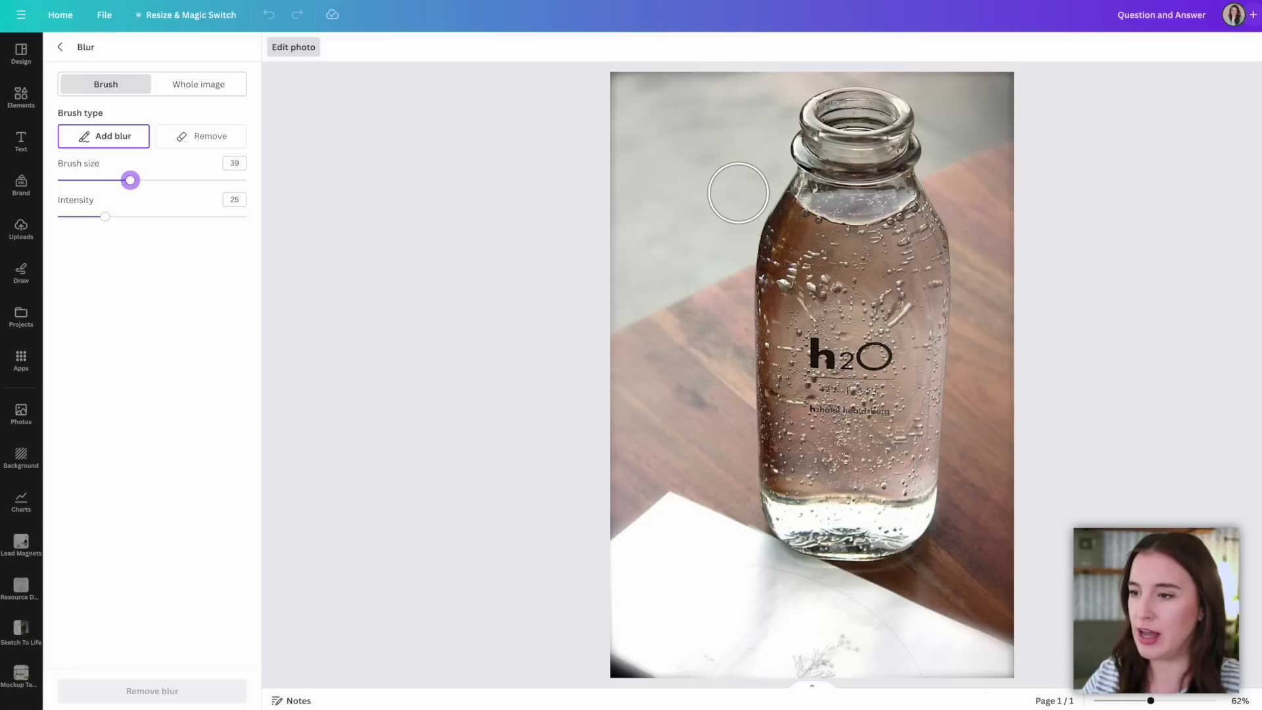
mouse_move(104, 217)
left_mouse_down()
mouse_move(235, 223)
mouse_move(80, 219)
mouse_move(190, 218)
left_mouse_up()
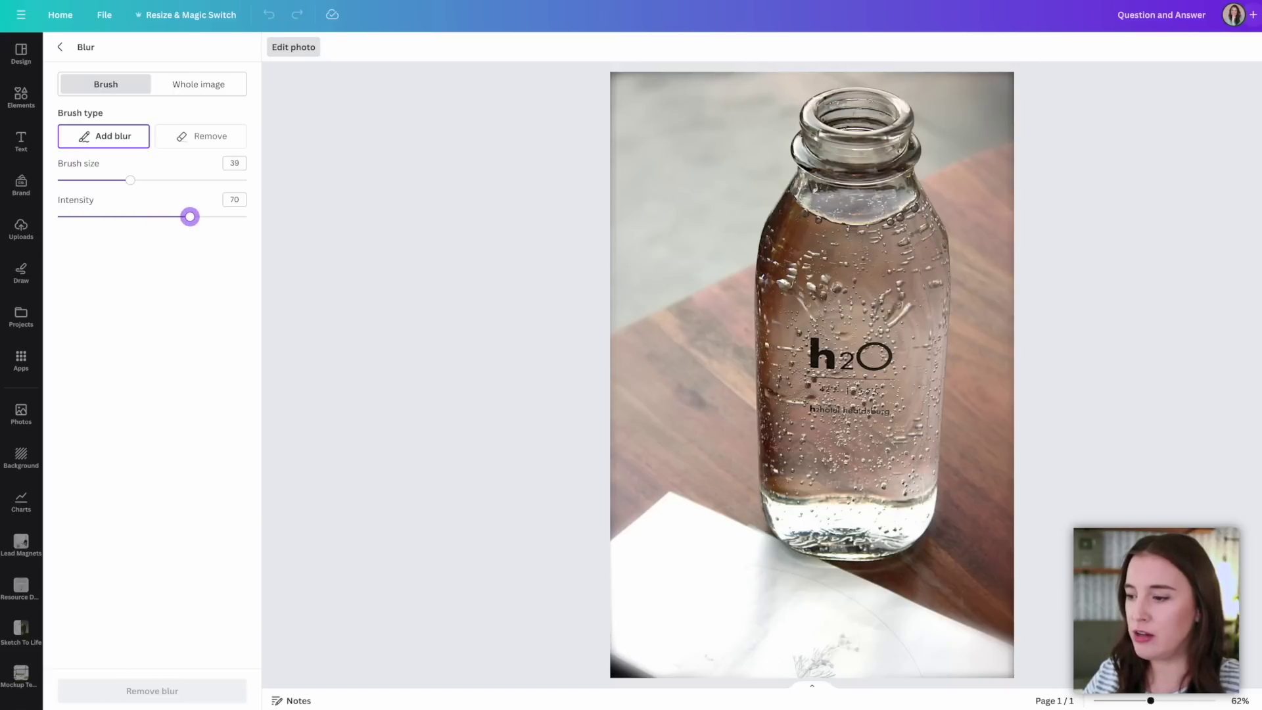
Paint blur over the whole background around the bottle, leaving the bottle itself sharp.
left_click_drag(1152, 703, 1142, 700)
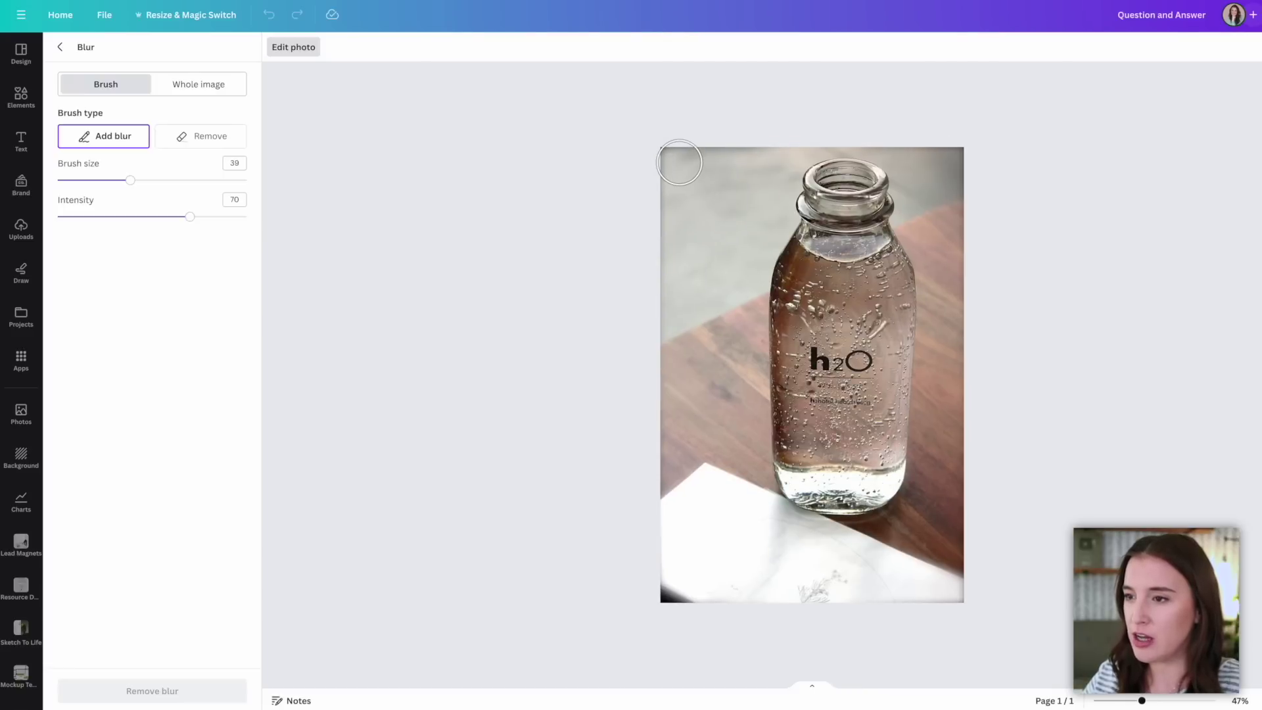
mouse_move(683, 161)
left_mouse_down()
mouse_move(731, 160)
mouse_move(677, 162)
mouse_move(671, 272)
left_mouse_up()
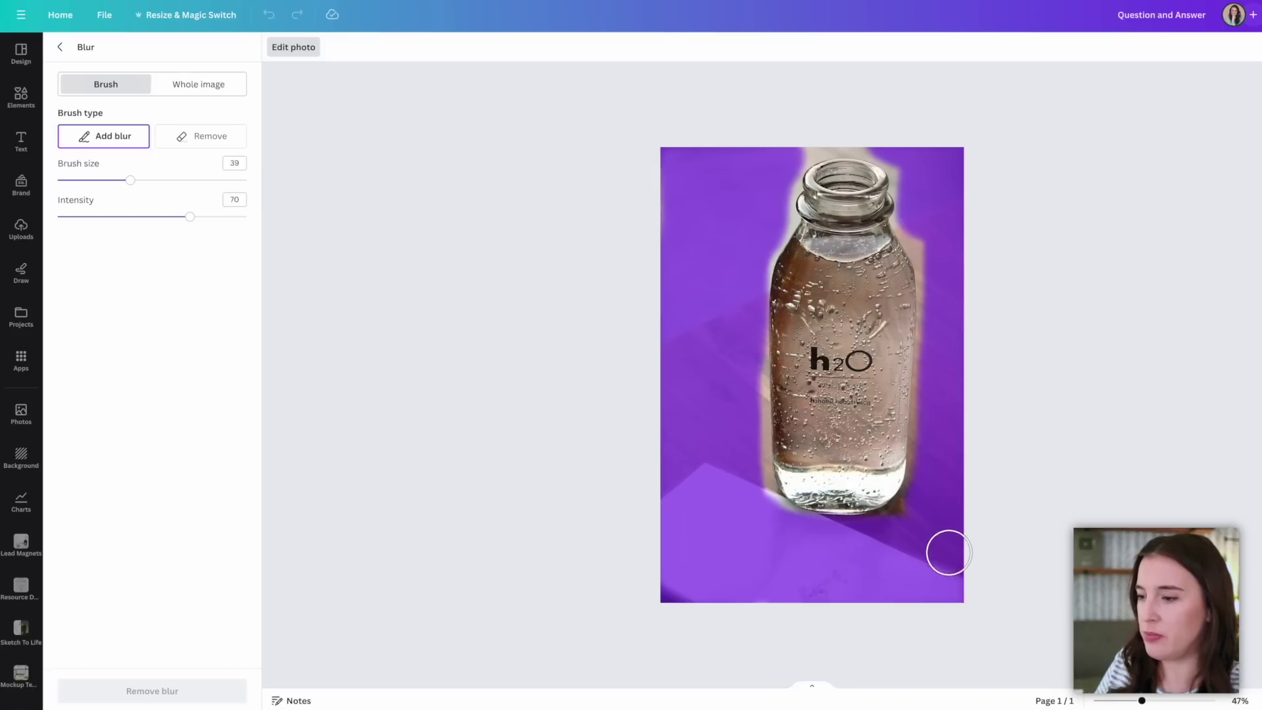
left_click_drag(952, 586, 1019, 578)
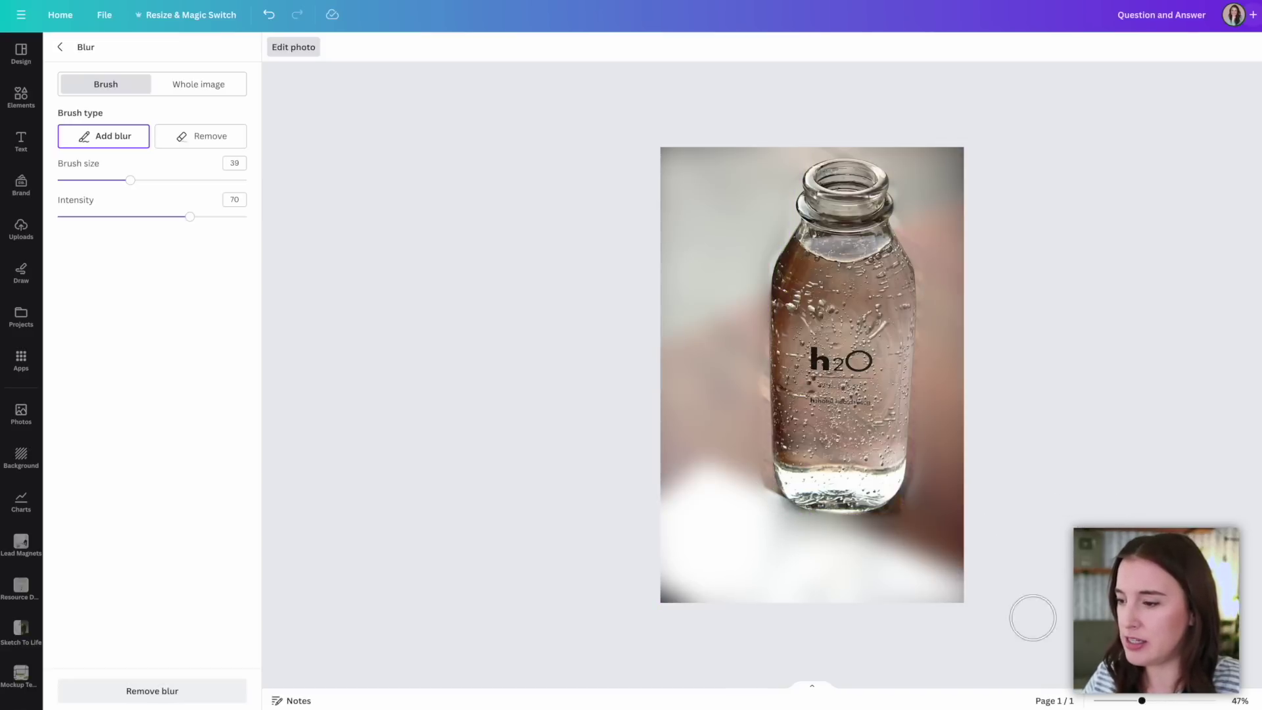
Reduce the blur brush size to 10 and blur the remaining sharp background along the bottle's edges.
scroll(932, 576, "up", 5, "ctrl")
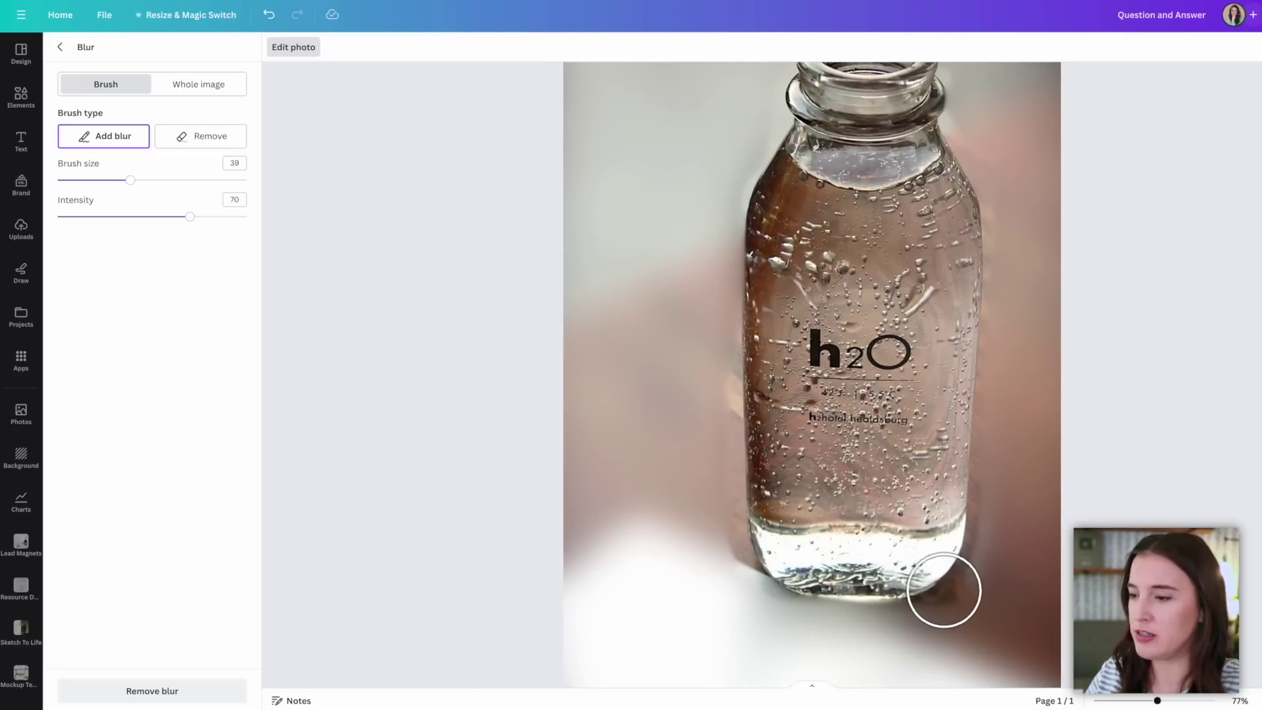
scroll(979, 500, "down", 1, "ctrl")
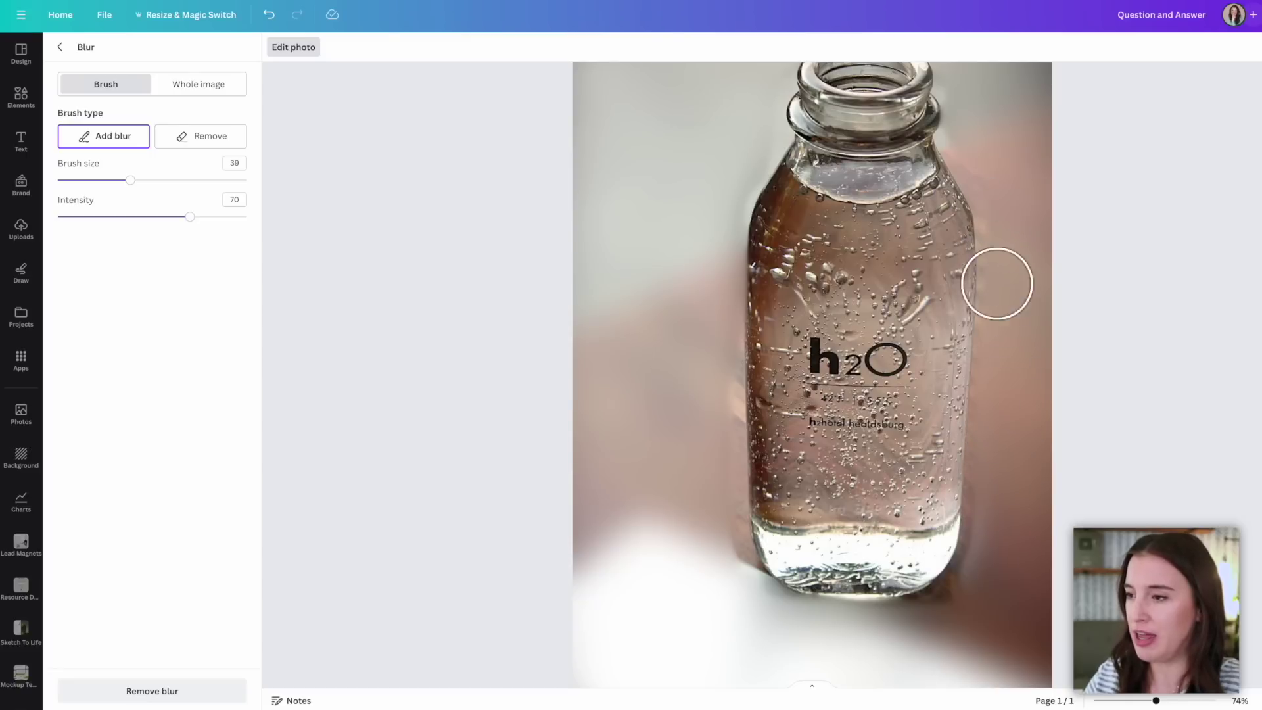
scroll(328, 244, "up", 1, "ctrl")
left_click_drag(131, 183, 75, 180)
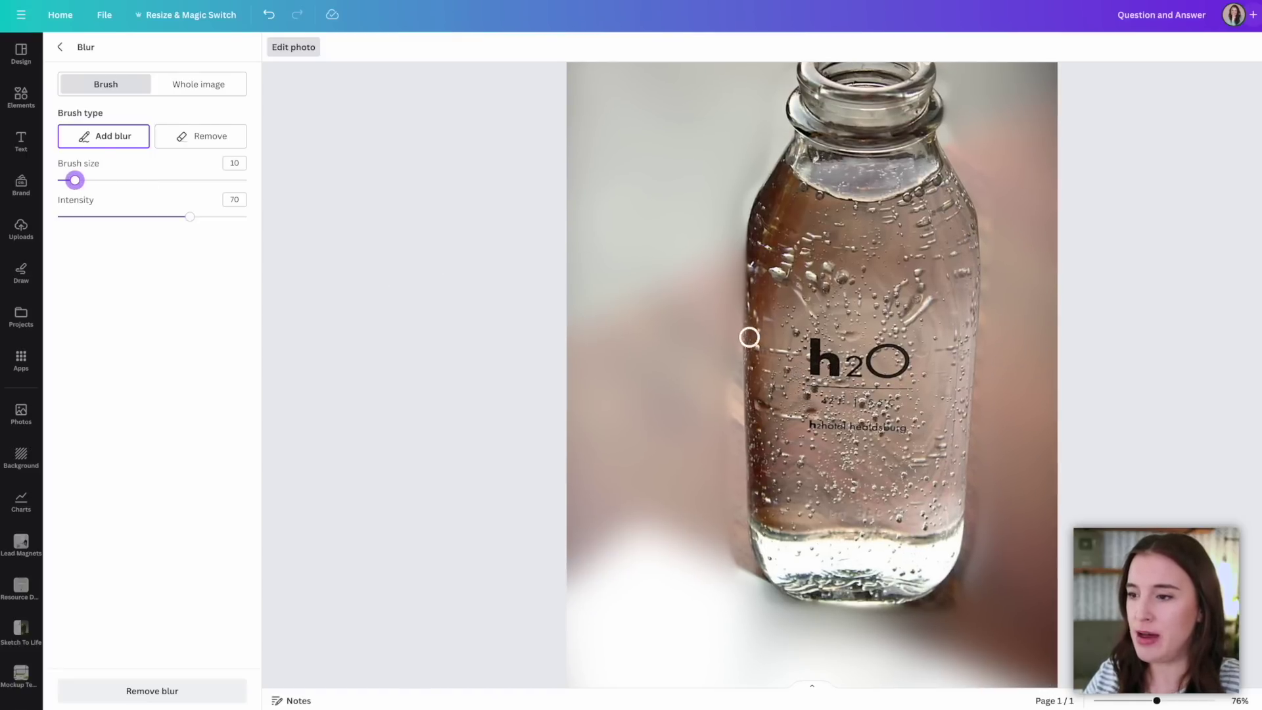
scroll(730, 307, "down", 2, "ctrl")
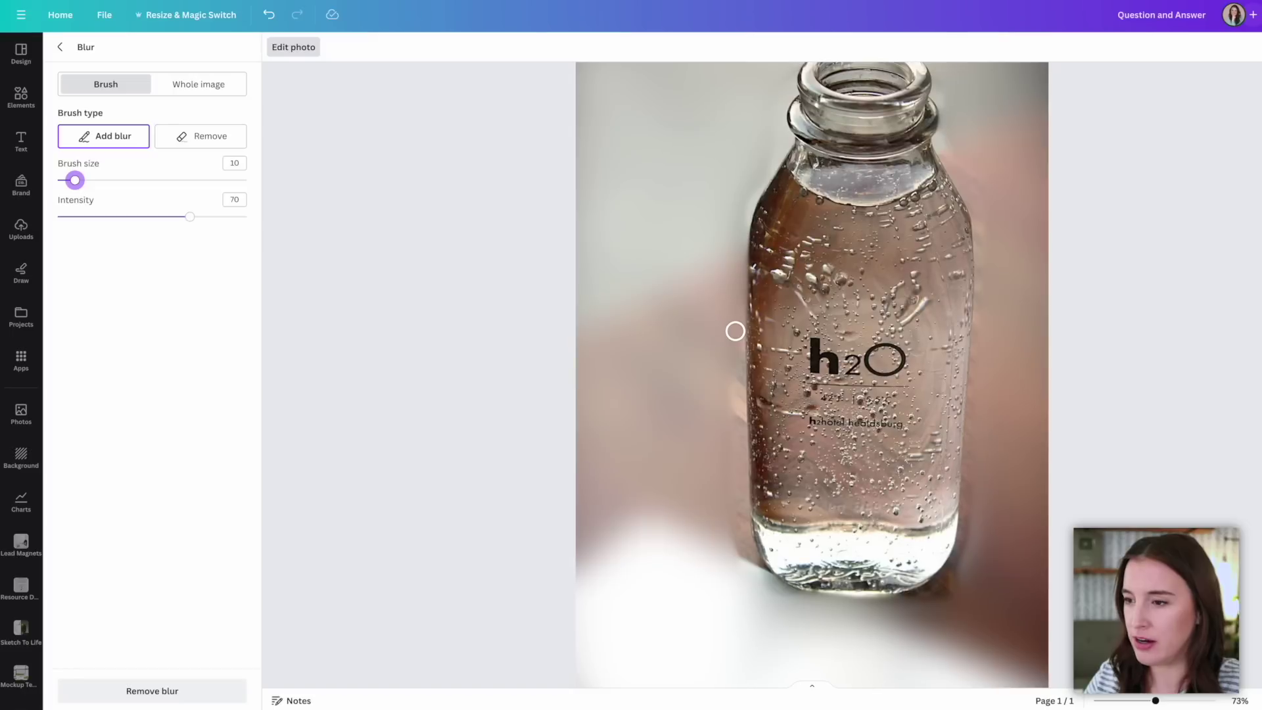
left_click_drag(736, 322, 740, 451)
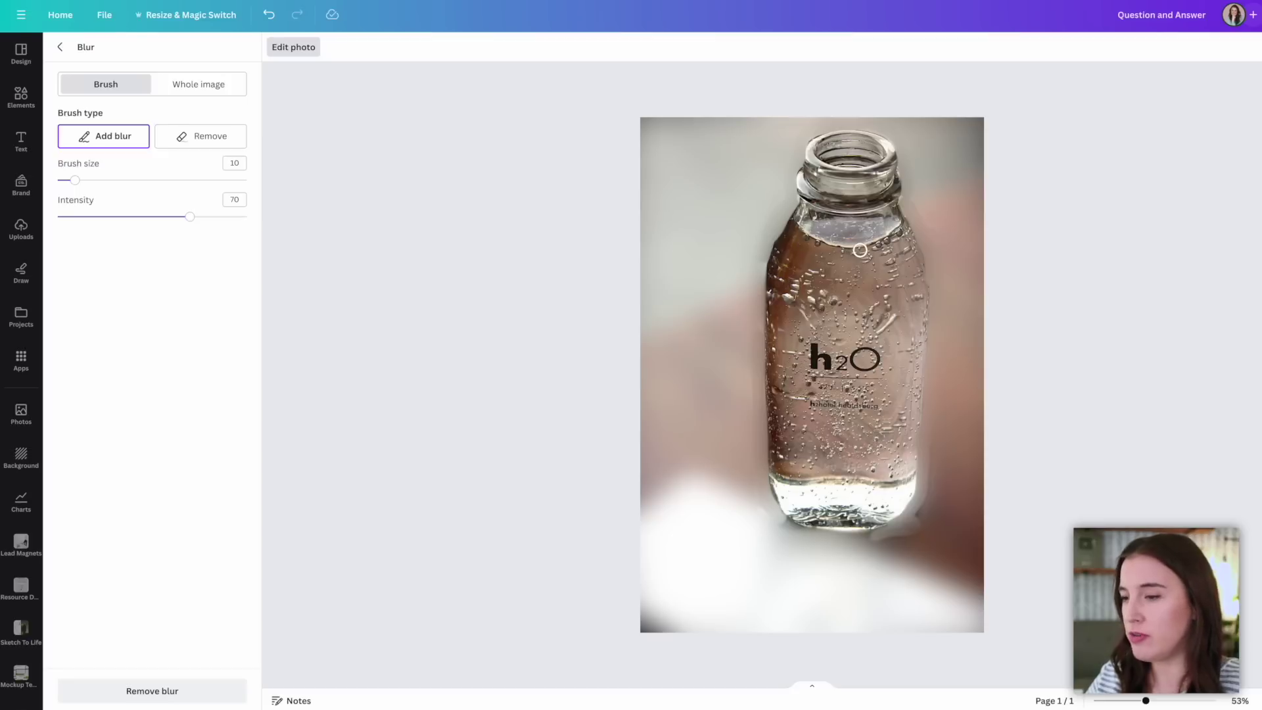
Switch the blur brush to Remove and erase the blur along the bottle's left shoulder.
left_click(201, 136)
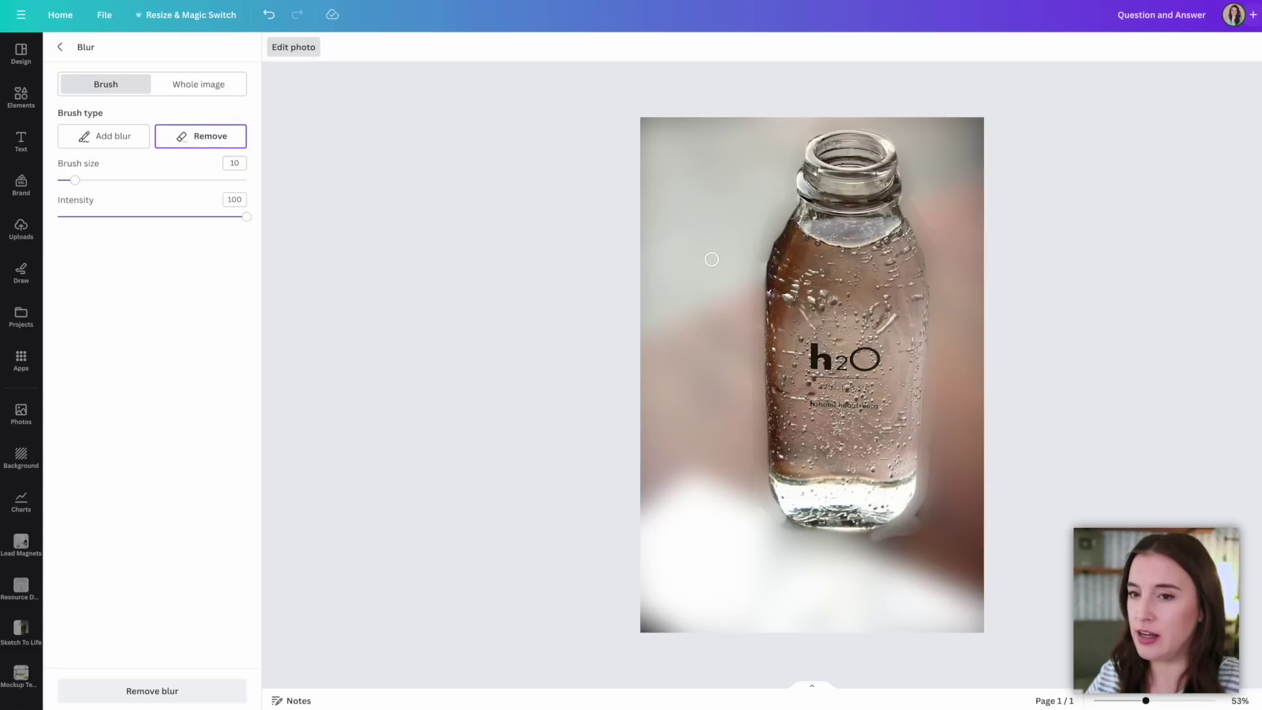
scroll(933, 322, "up", 1)
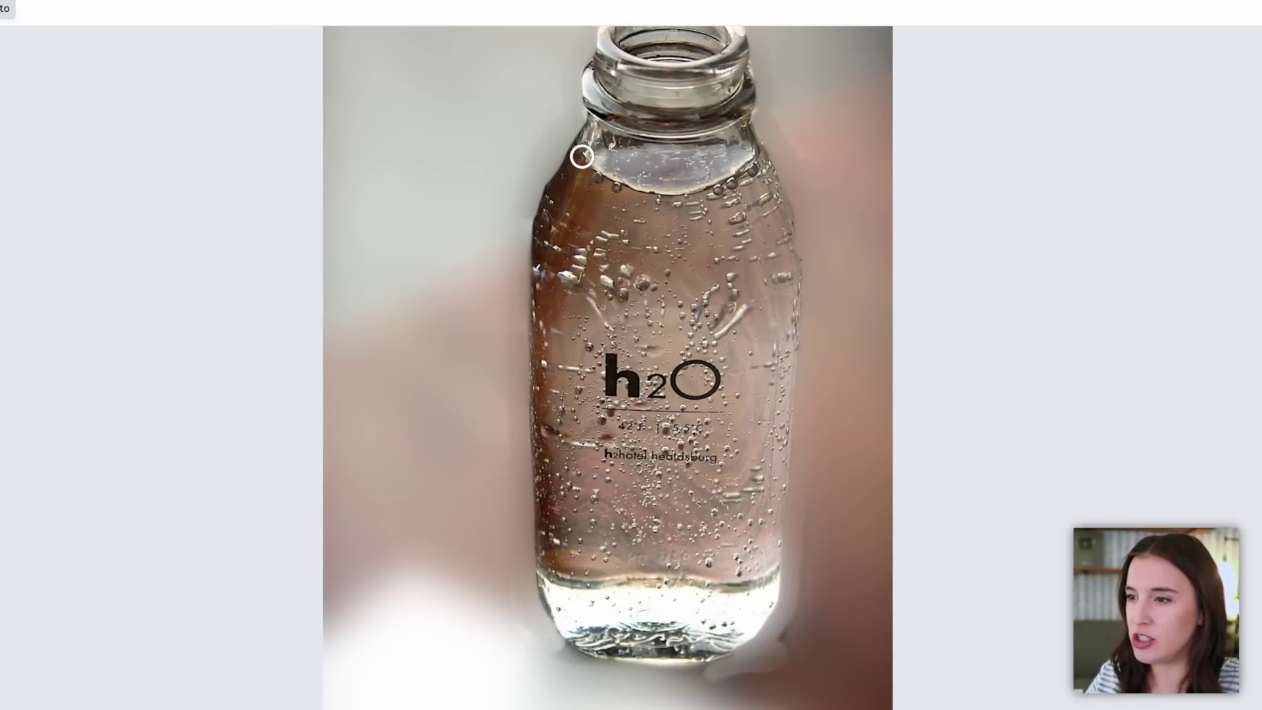
mouse_move(591, 147)
left_mouse_down()
mouse_move(550, 178)
mouse_move(535, 241)
left_mouse_up()
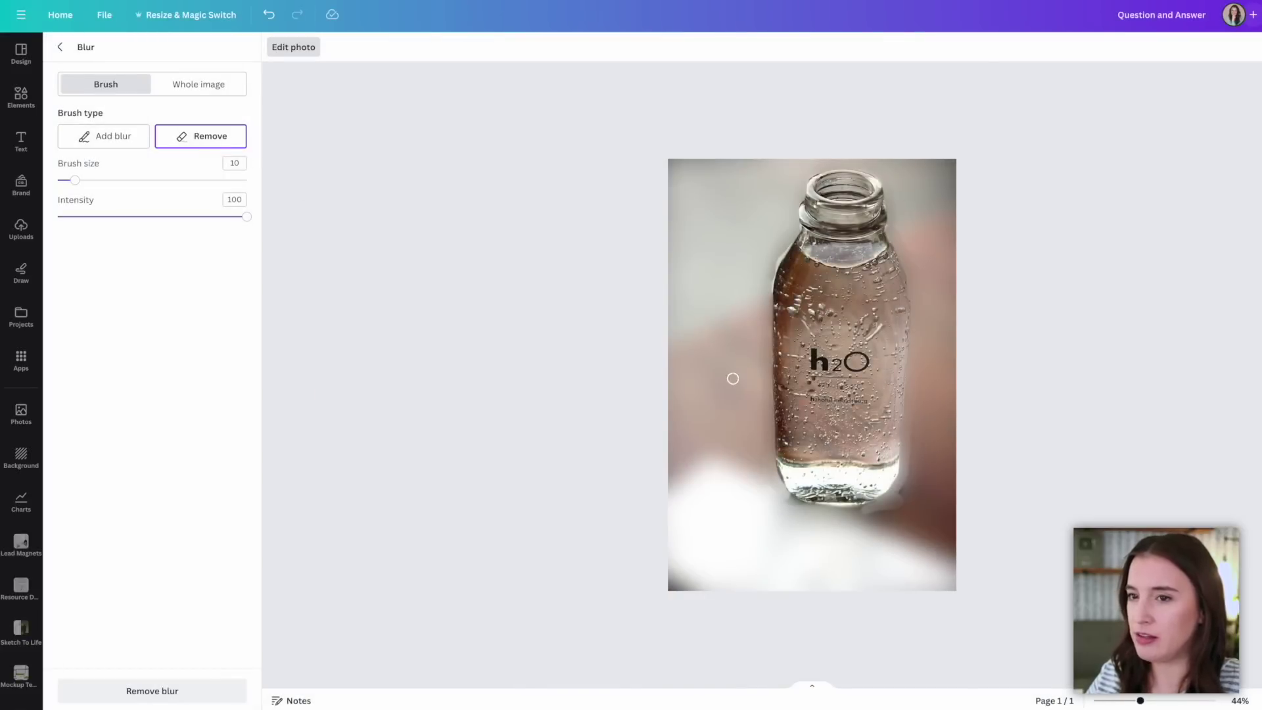
left_click(1160, 415)
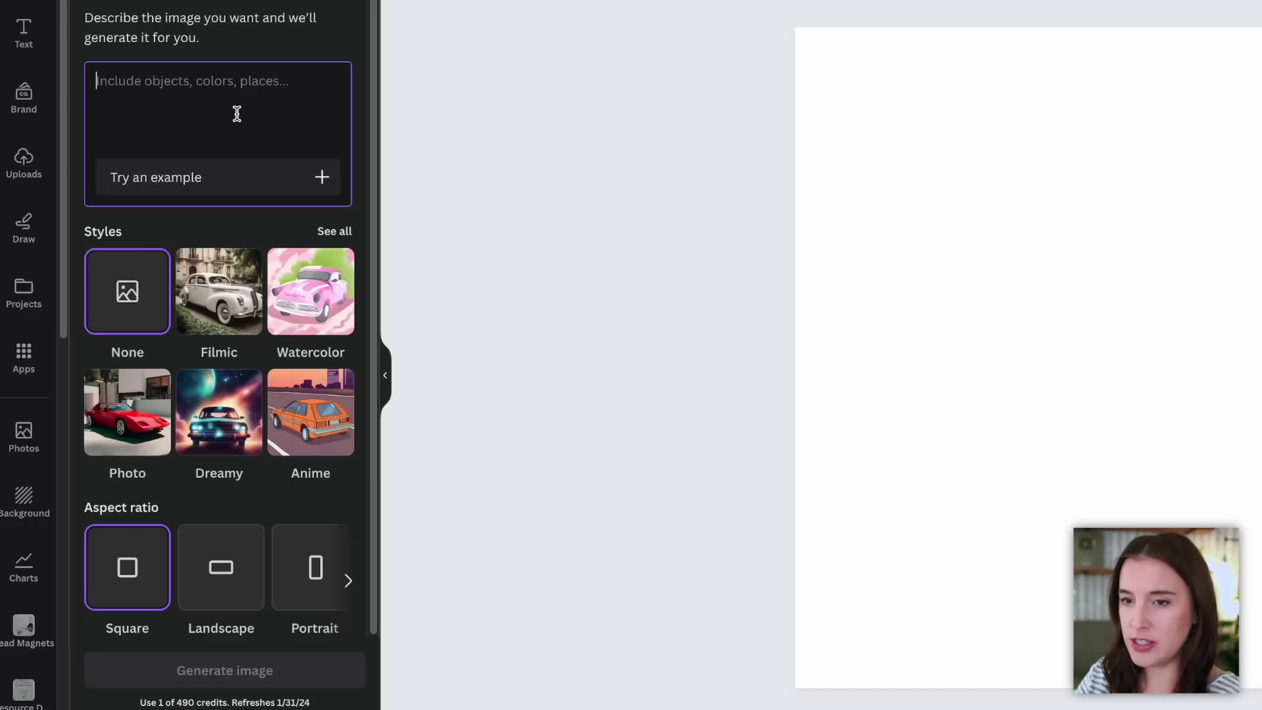
Generate images from the prompt "lion in the sun on a mountain" in the Filmic style.
type("lion in the sun on")
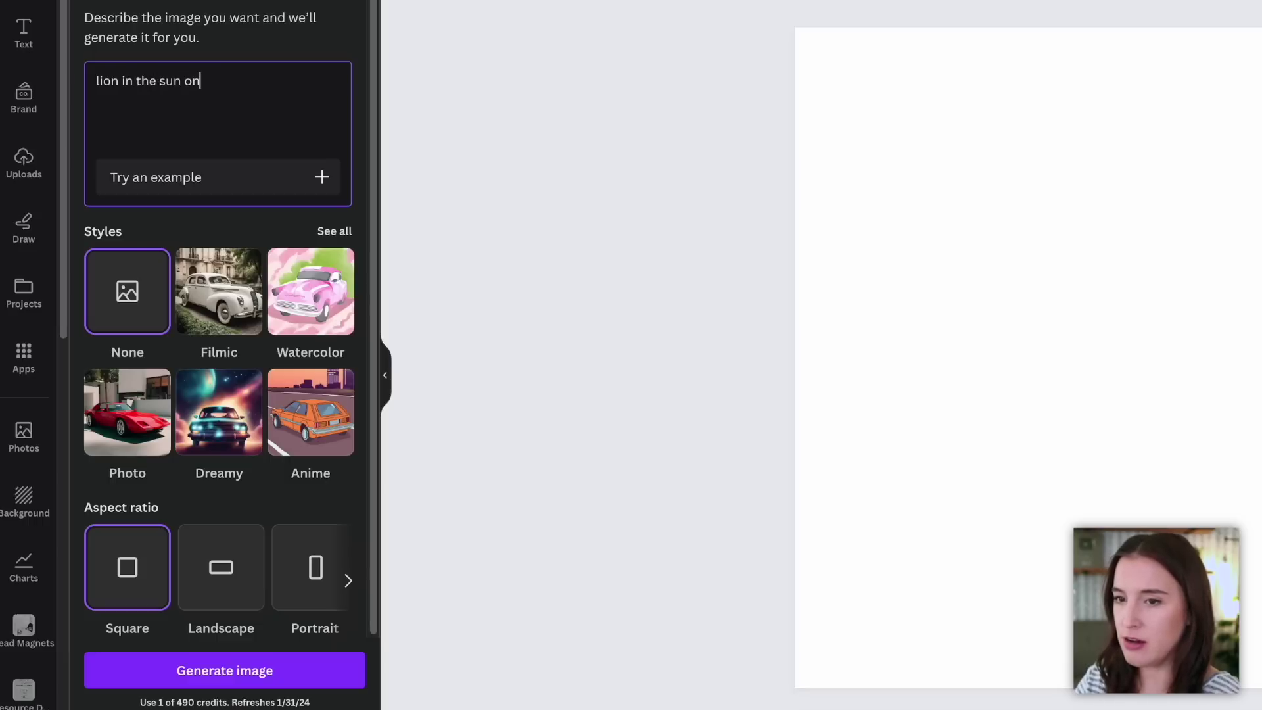
type(" a mountain")
left_click(223, 305)
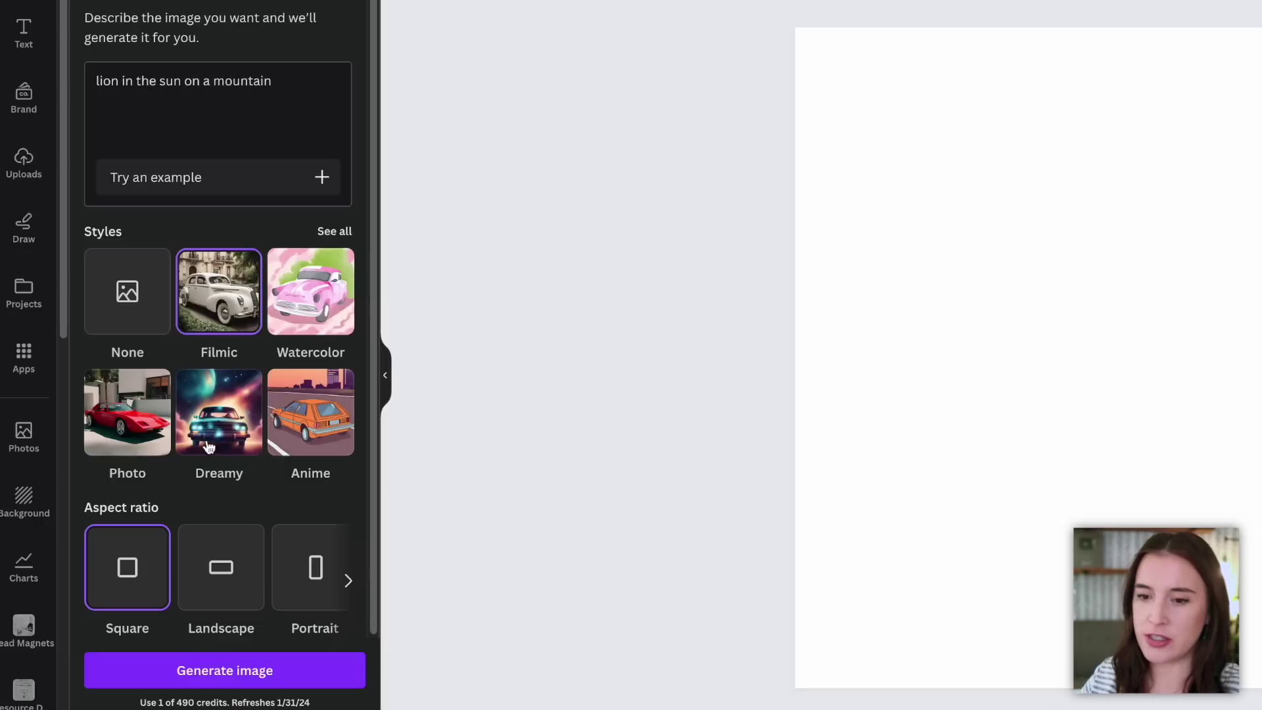
left_click(222, 670)
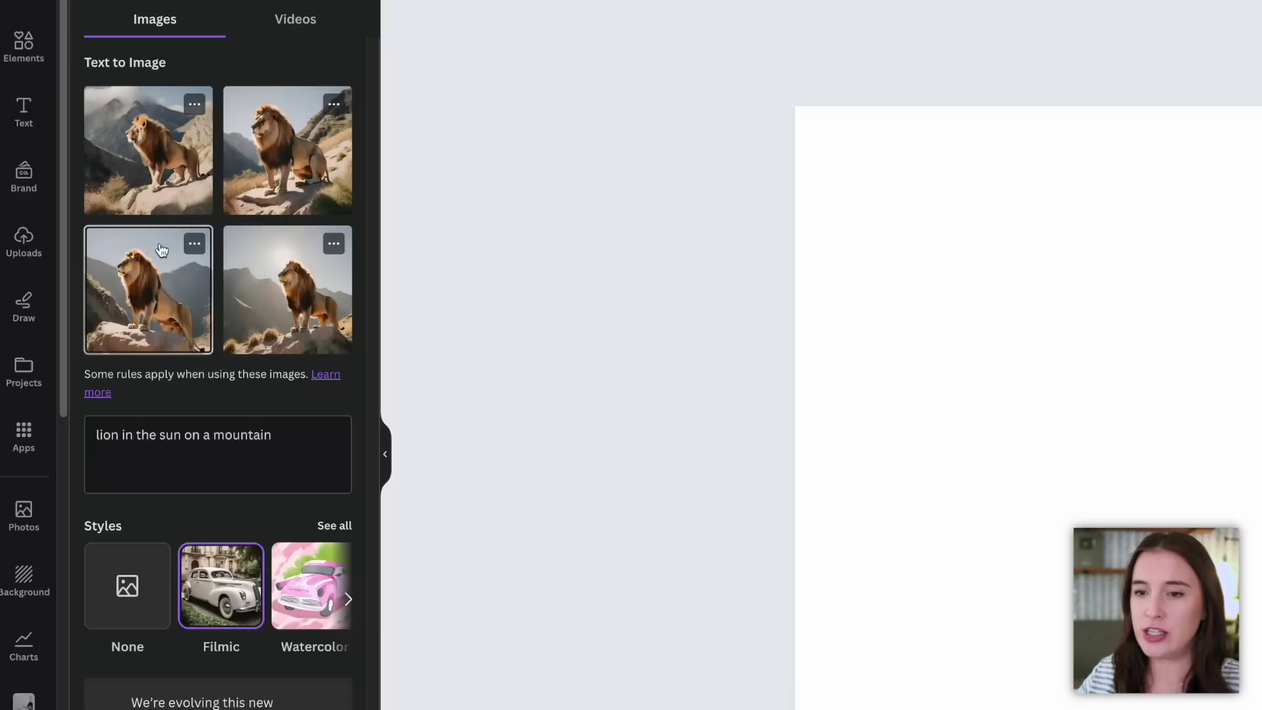
Generate more images like the third lion result, and try one variation on the page before deleting it.
left_click(194, 244)
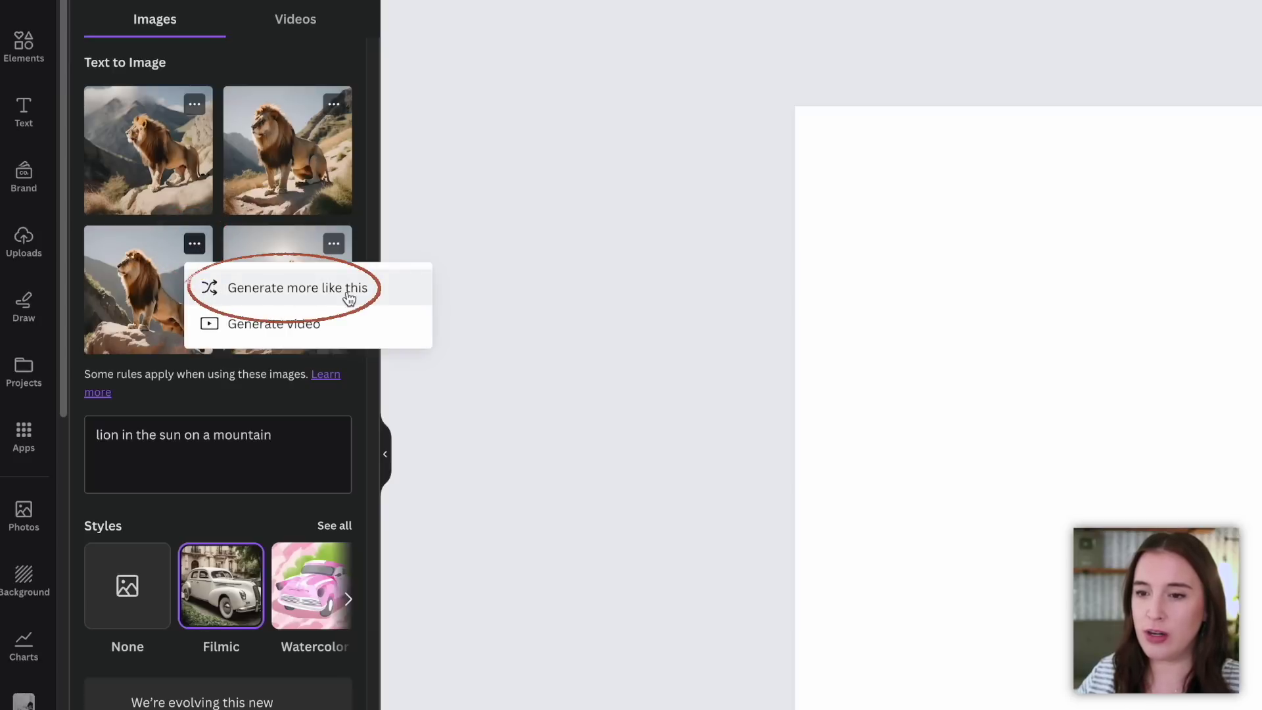
left_click(255, 299)
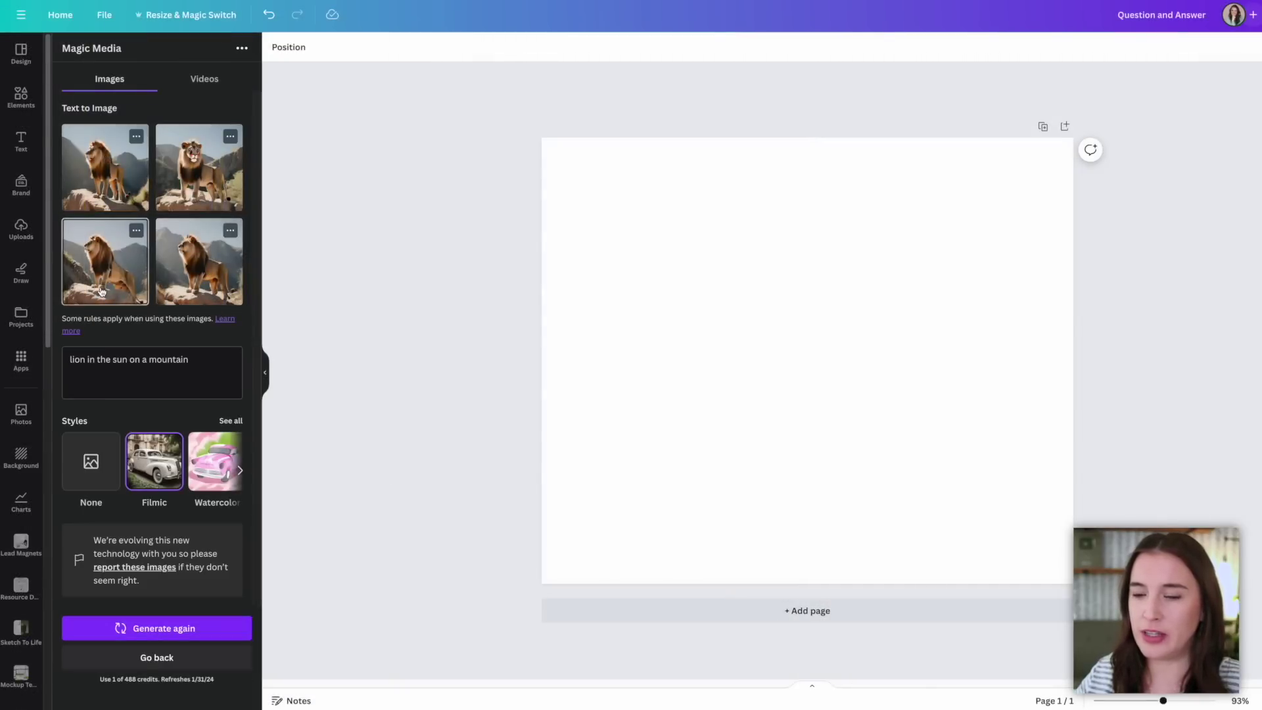
left_click(102, 292)
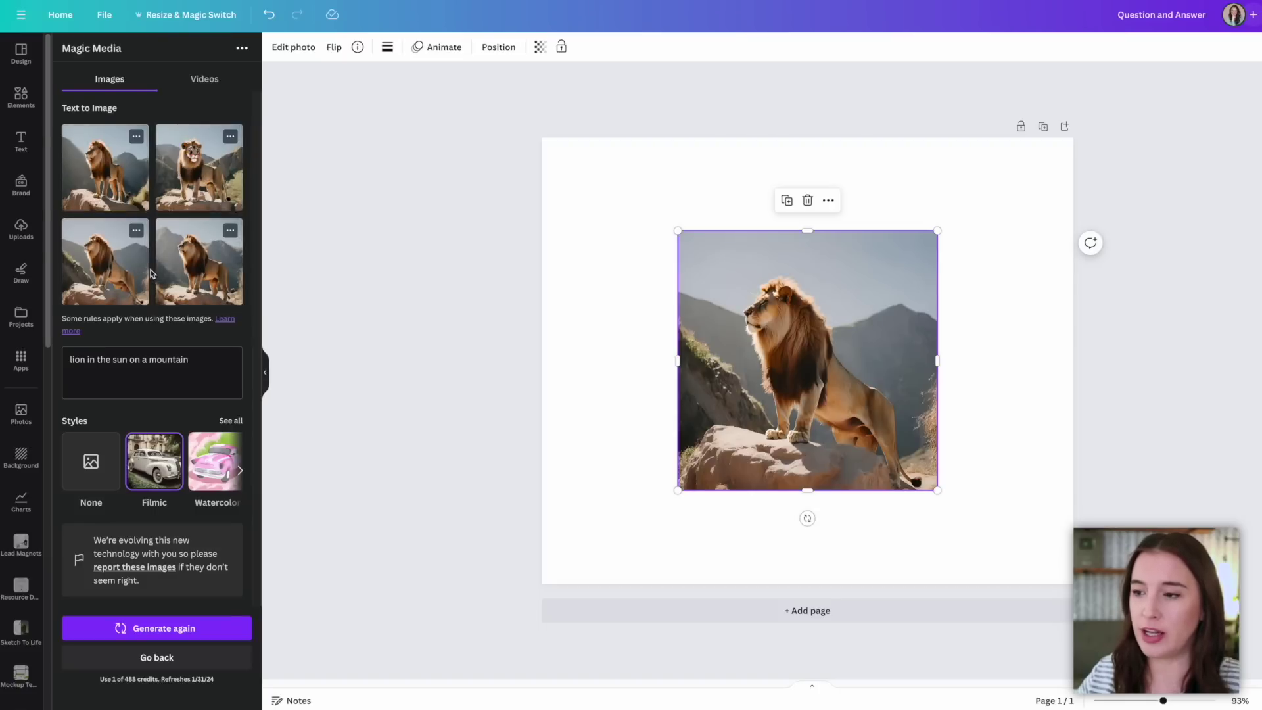
key("Delete")
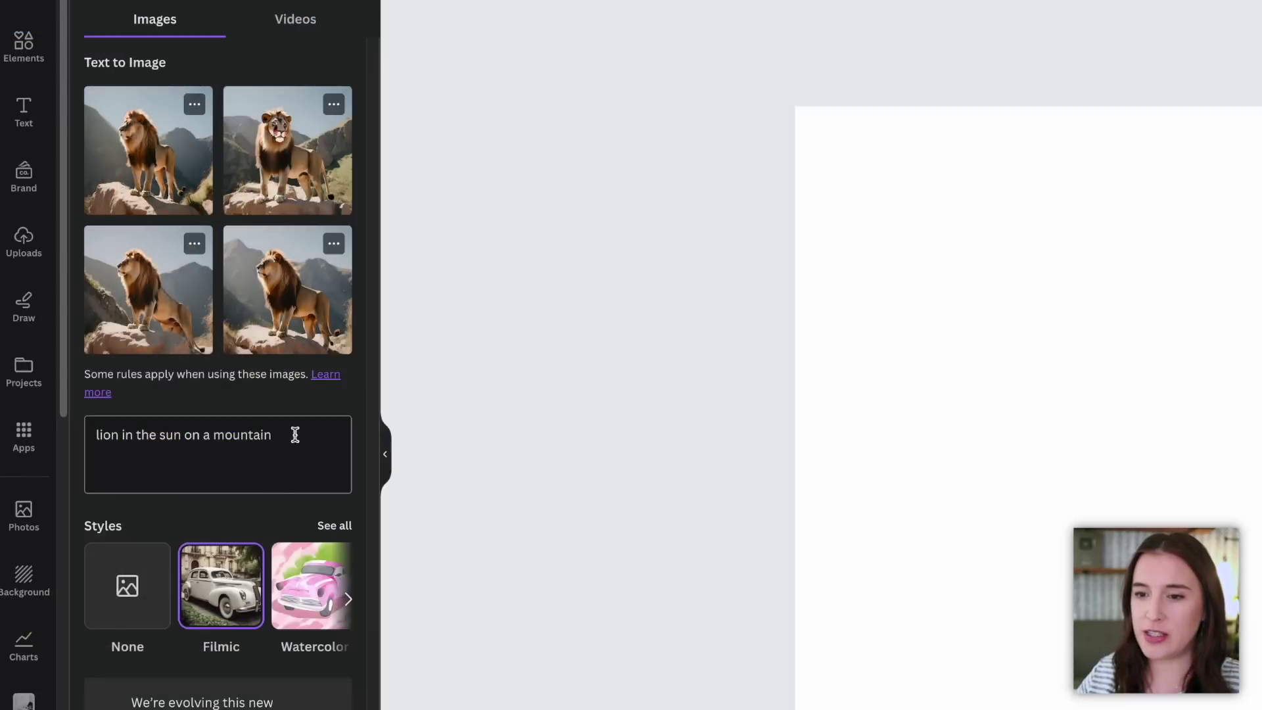
Replace the prompt with "cat wearing glasses", choose the Stained glass style and generate the images again.
left_click_drag(295, 434, 61, 429)
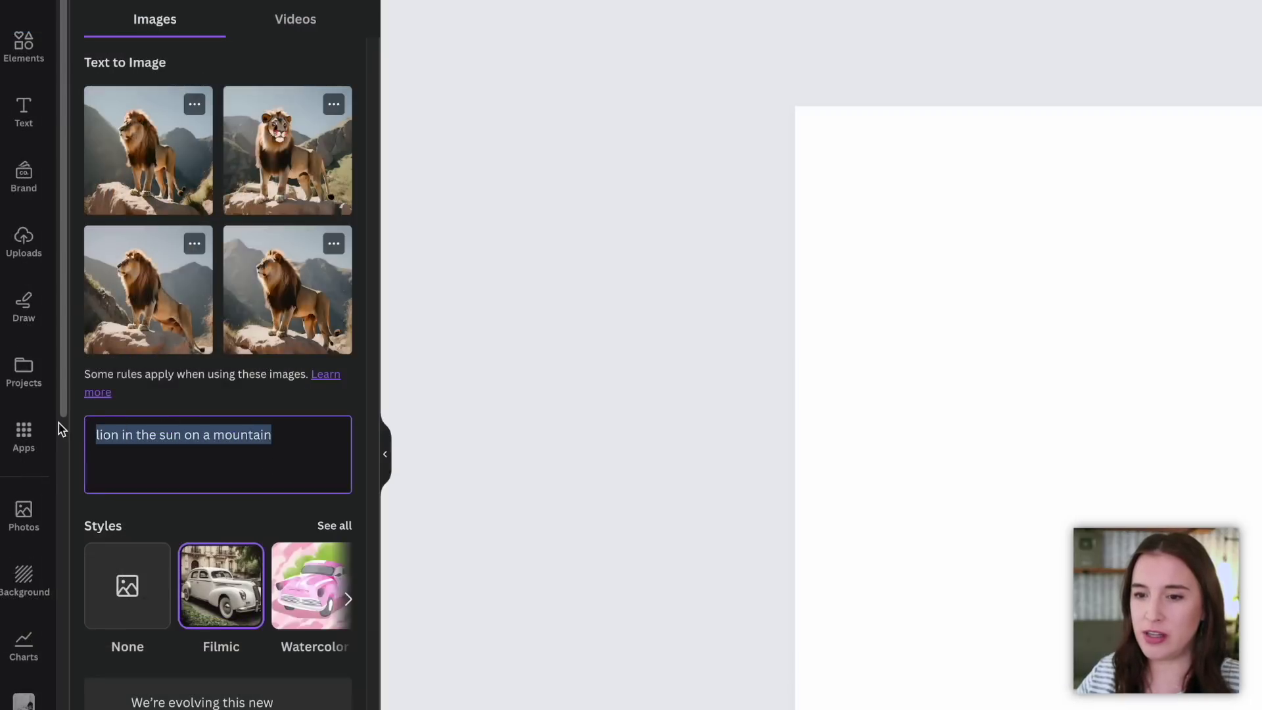
type("cat wearing")
left_click(334, 525)
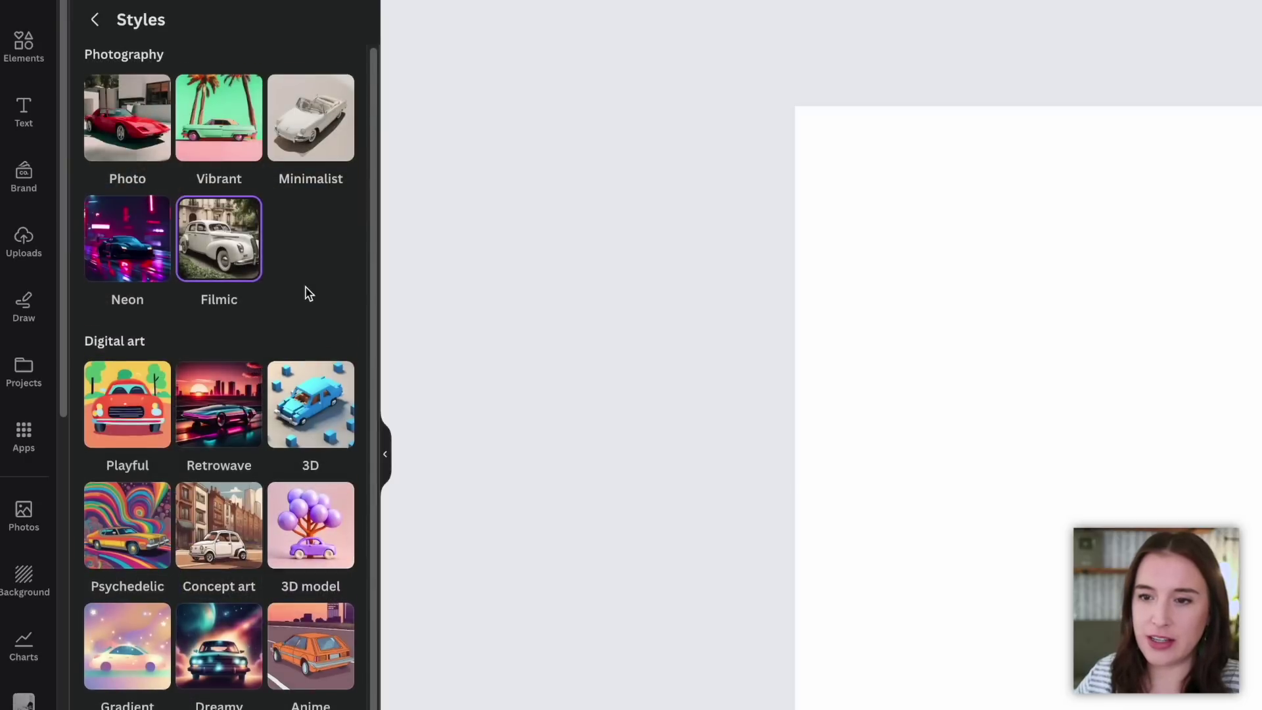
scroll(309, 292, "down", 1)
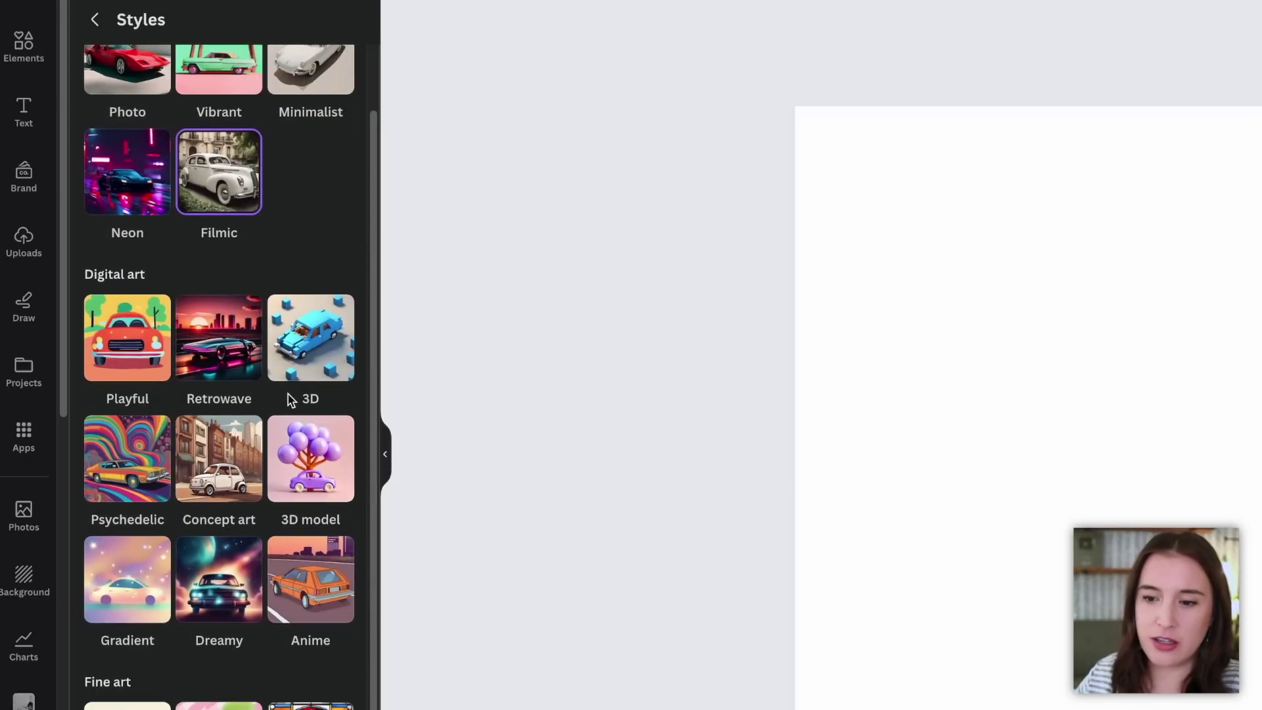
left_click(310, 705)
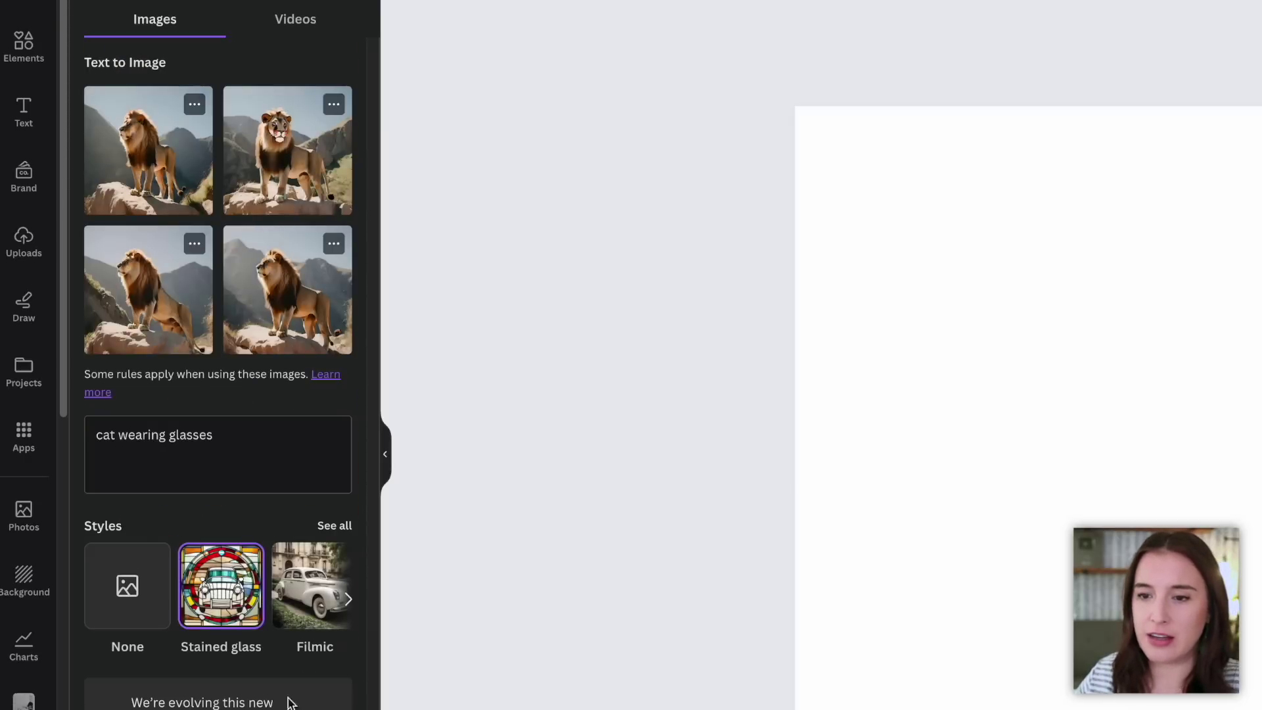
left_click(242, 706)
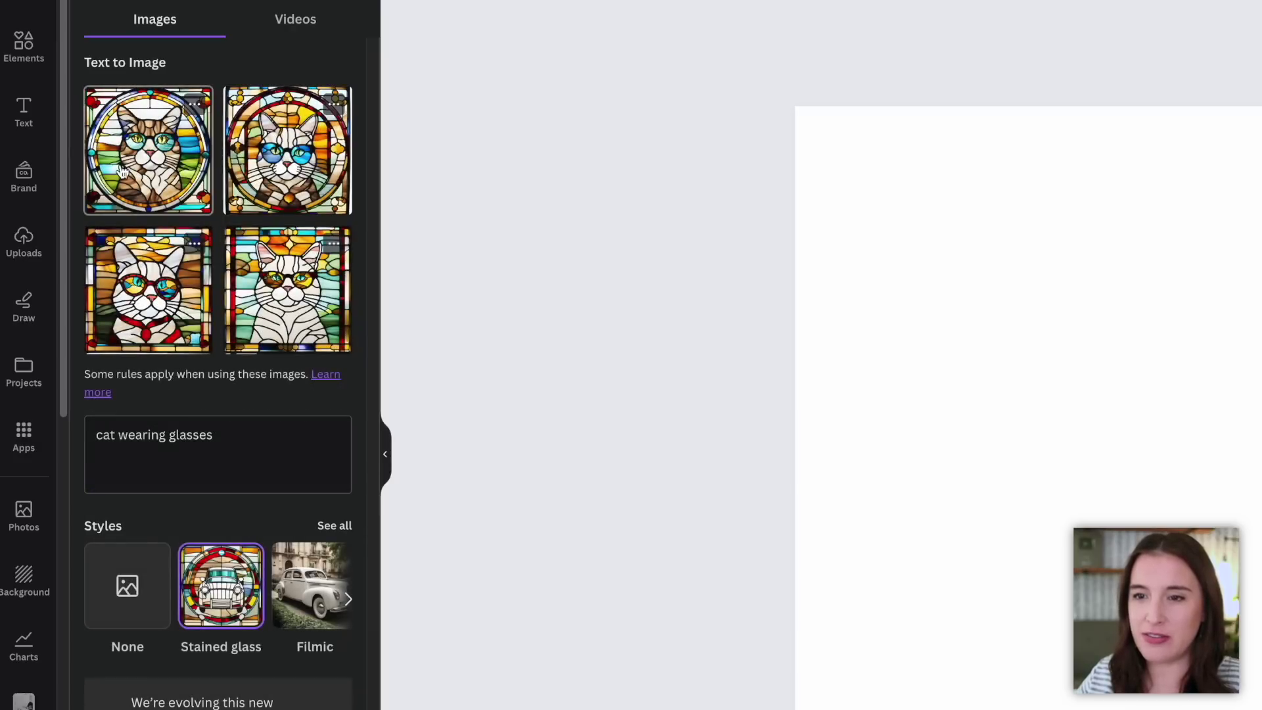
Generate more images like the first stained glass cat and place the second variation on the page.
left_click(196, 105)
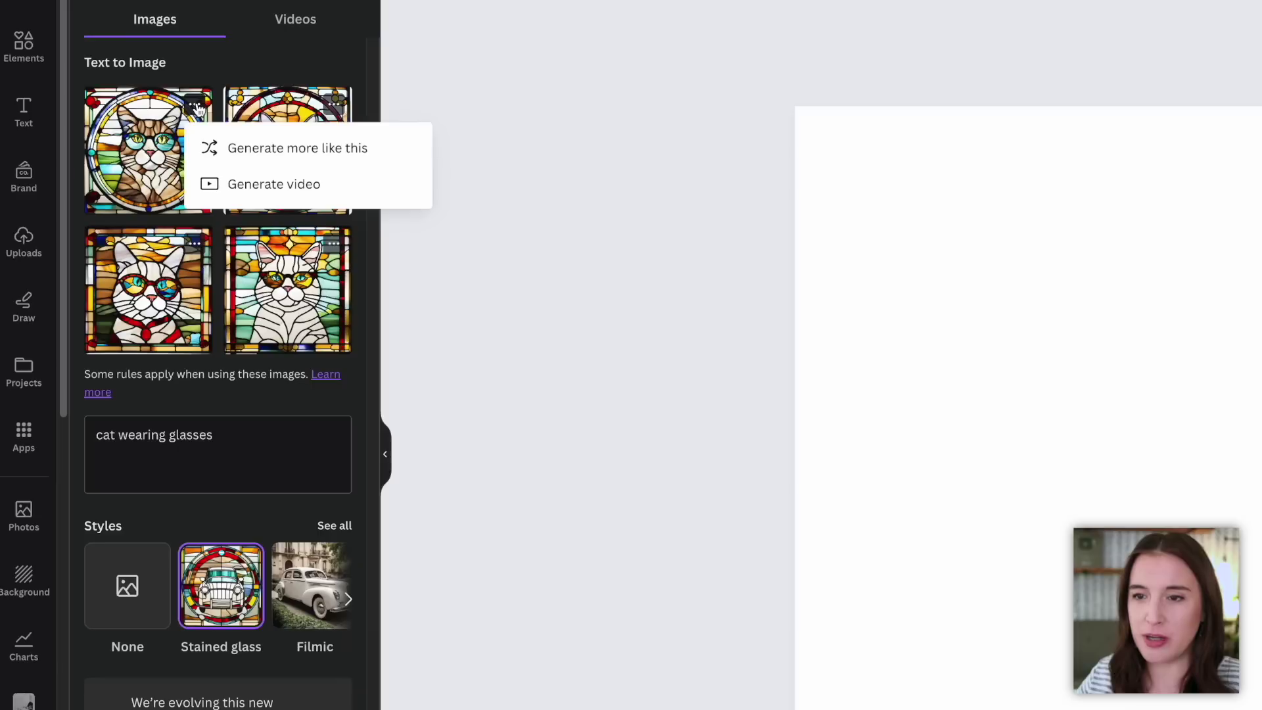
left_click(285, 155)
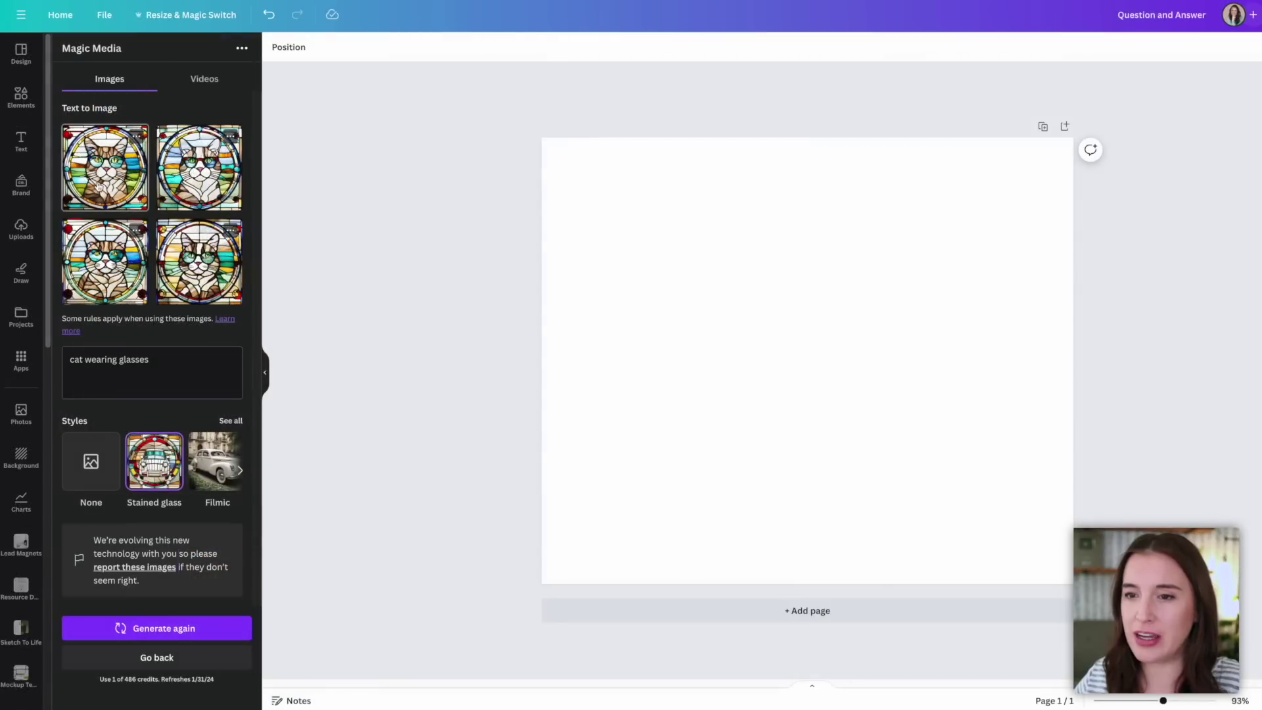
left_click(211, 188)
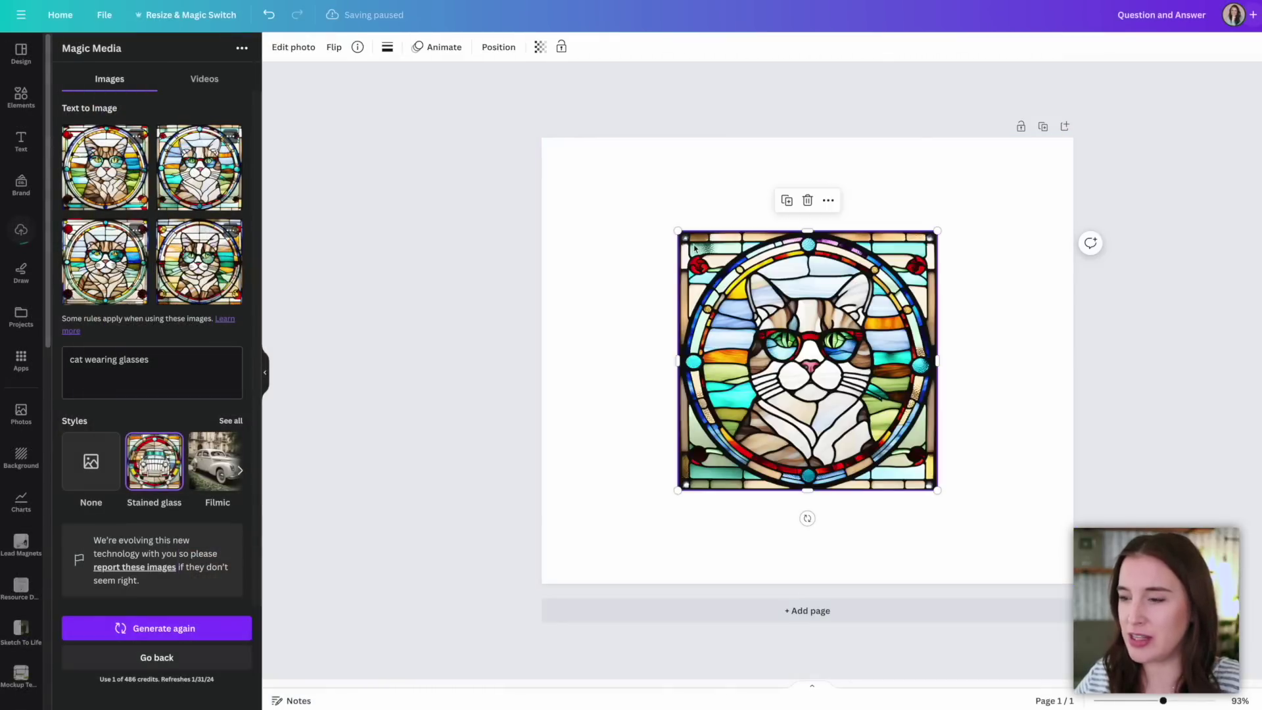